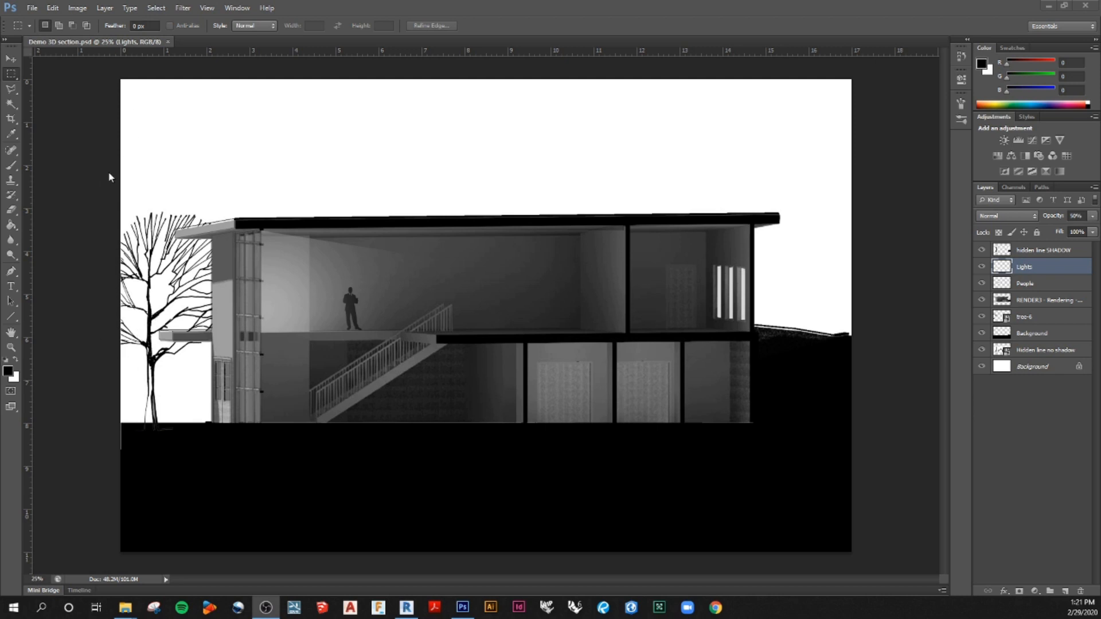
Switch to Revit and look over the building model in the {3D} Copy 1 view
left_click(406, 607)
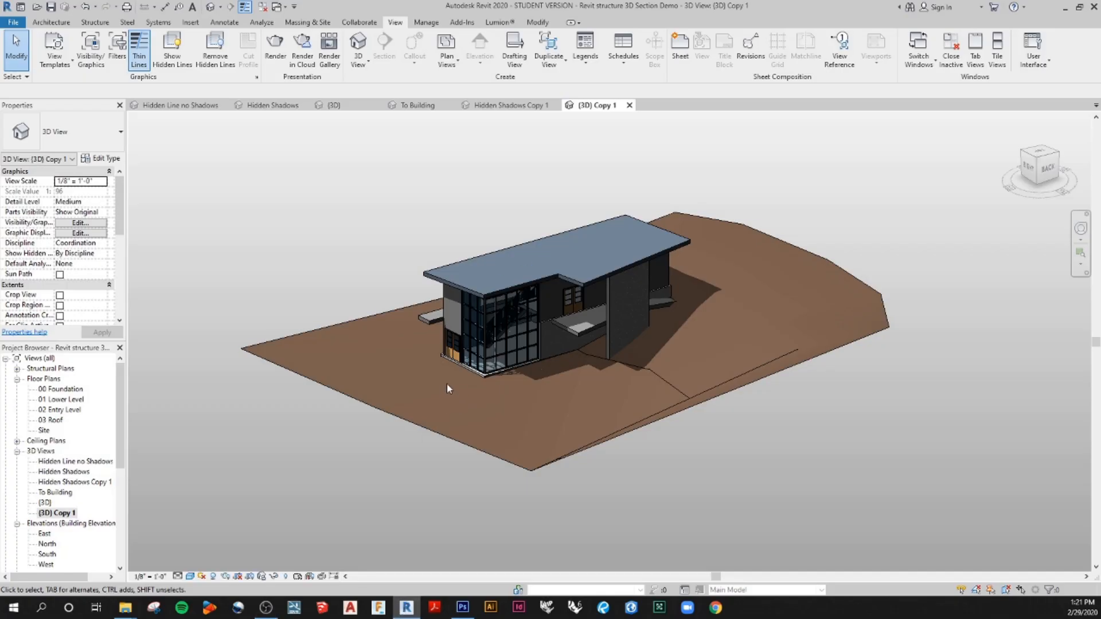
left_click_drag(712, 473, 715, 444)
scroll(551, 294, "up", 2)
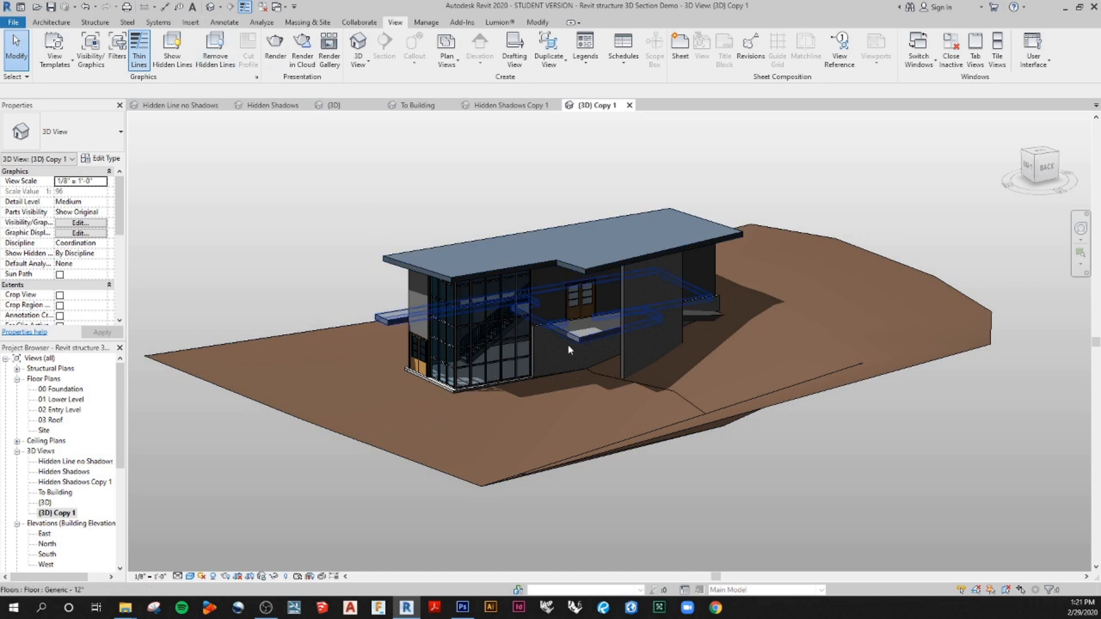
left_click_drag(264, 279, 287, 272)
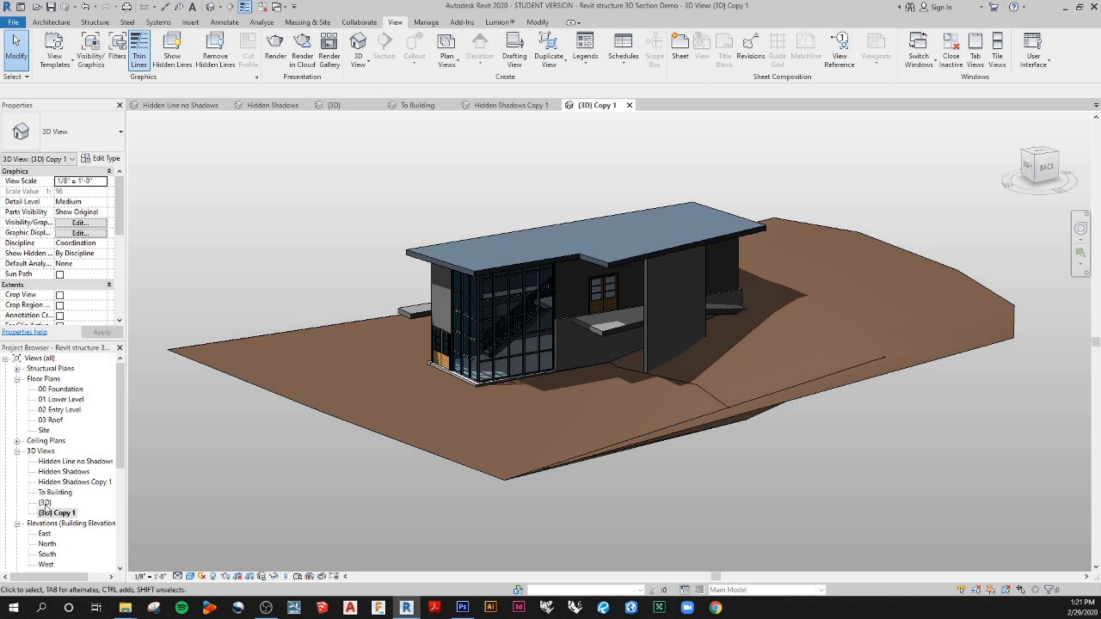
right_click(52, 516)
mouse_move(160, 344)
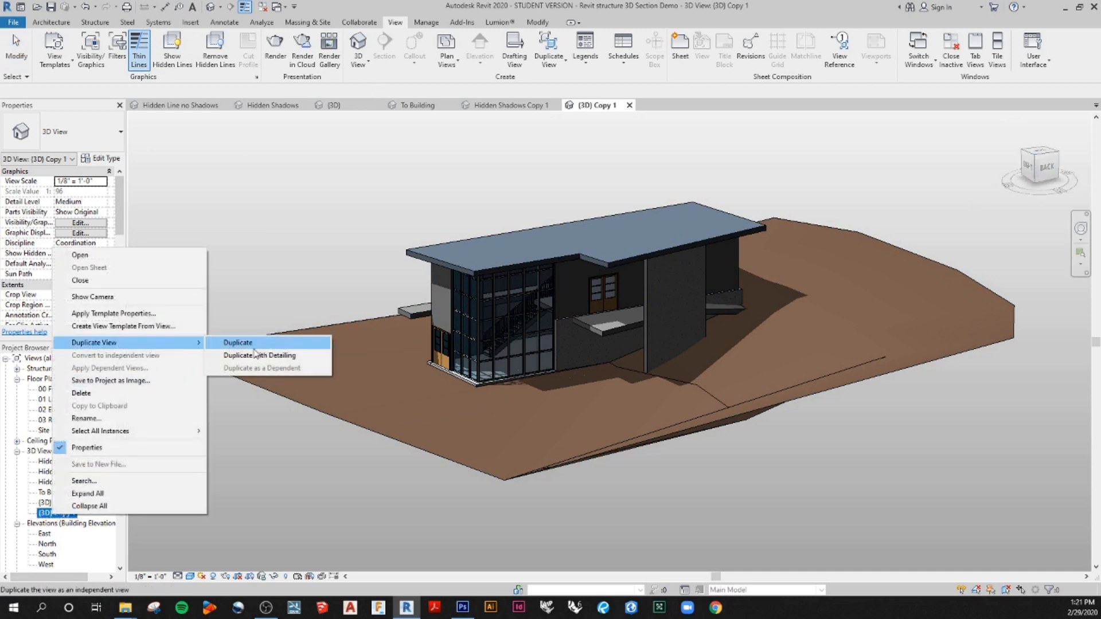
left_click(69, 586)
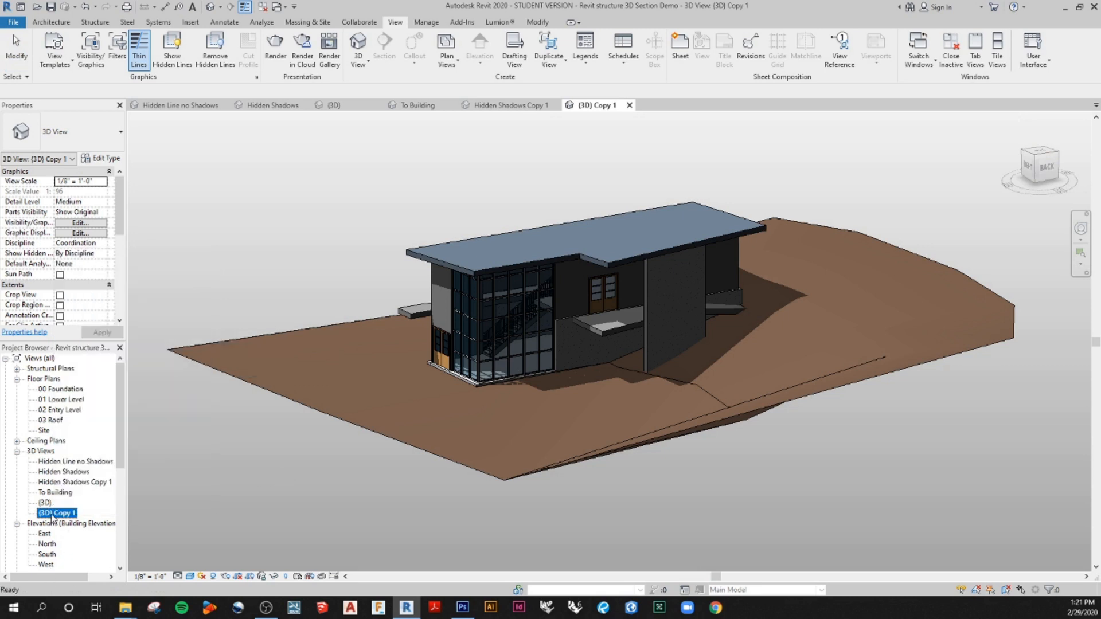
Orient the 3D view to Floor Plan: 01 Lower Level so it is bounded by a section box
right_click(1040, 156)
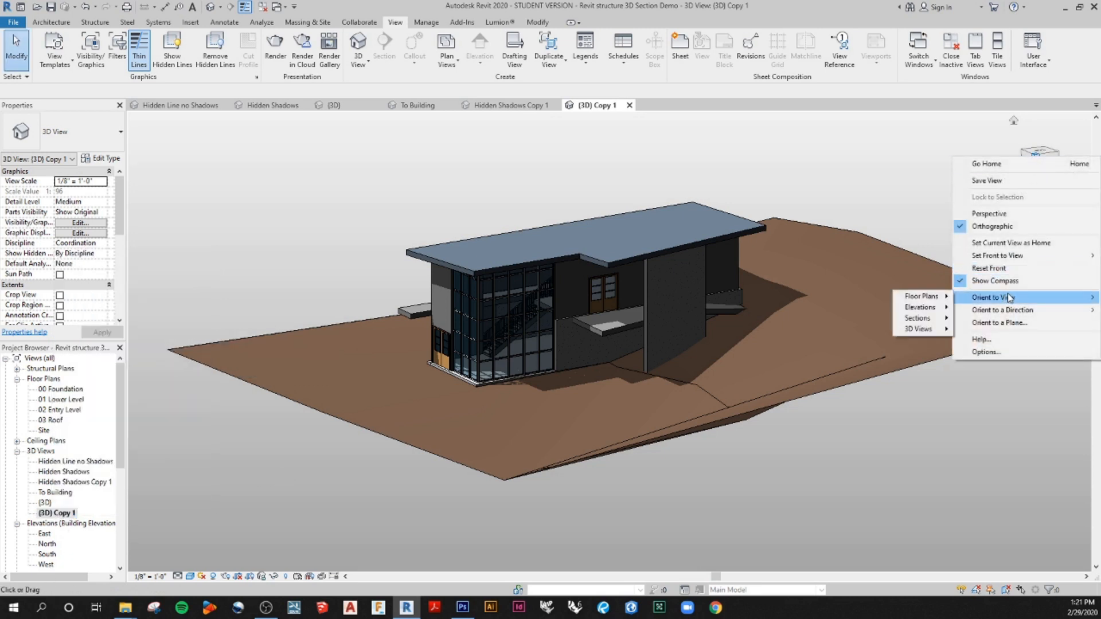
mouse_move(1019, 311)
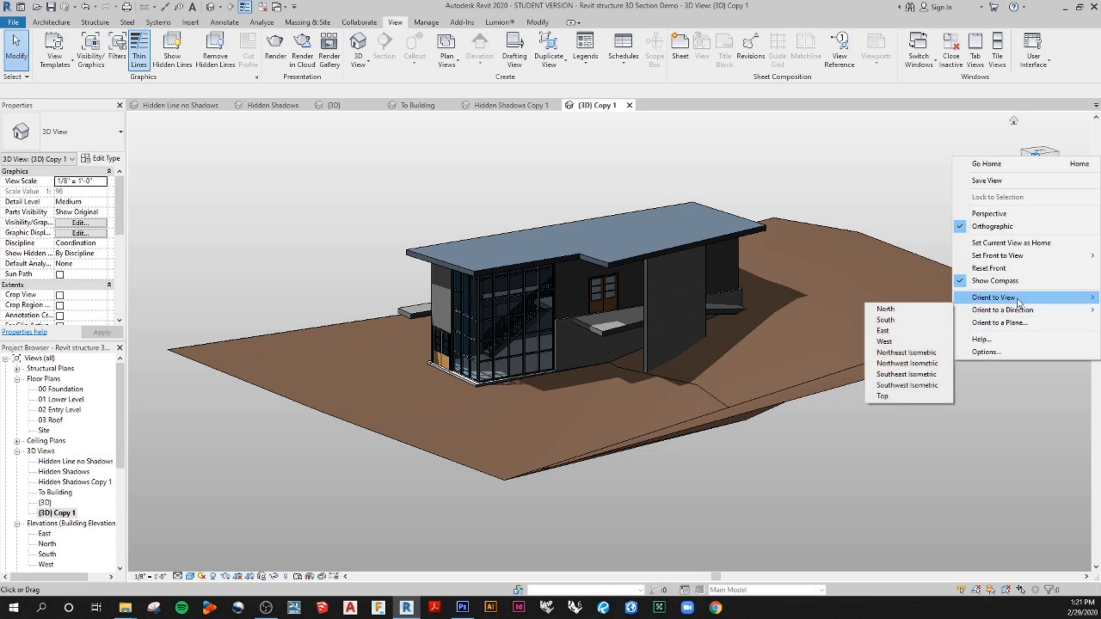
mouse_move(924, 296)
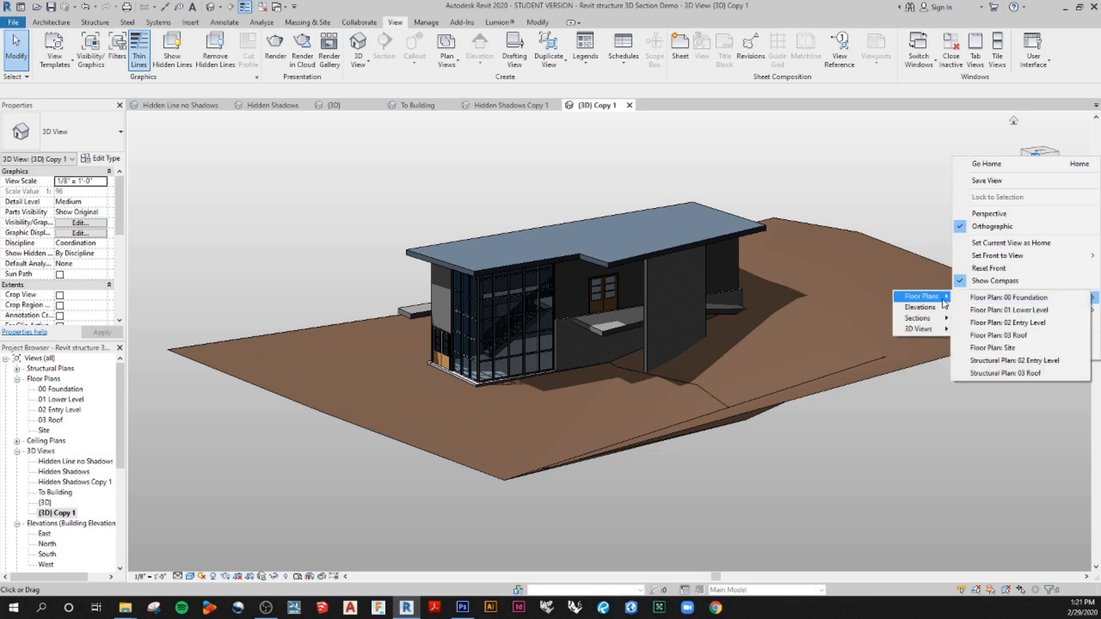
left_click(992, 312)
left_click(990, 313)
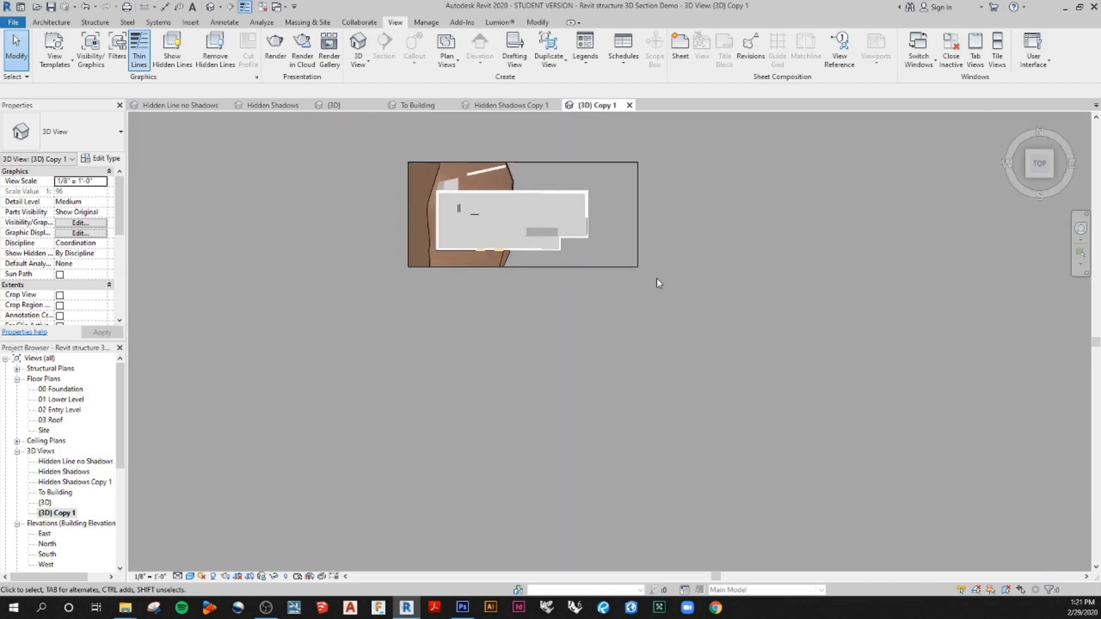
Extend the section box upward above the roof and downward below the ground so it encloses the whole building height
left_click_drag(790, 366, 467, 91)
scroll(584, 374, "up", 2)
left_click_drag(645, 392, 524, 385)
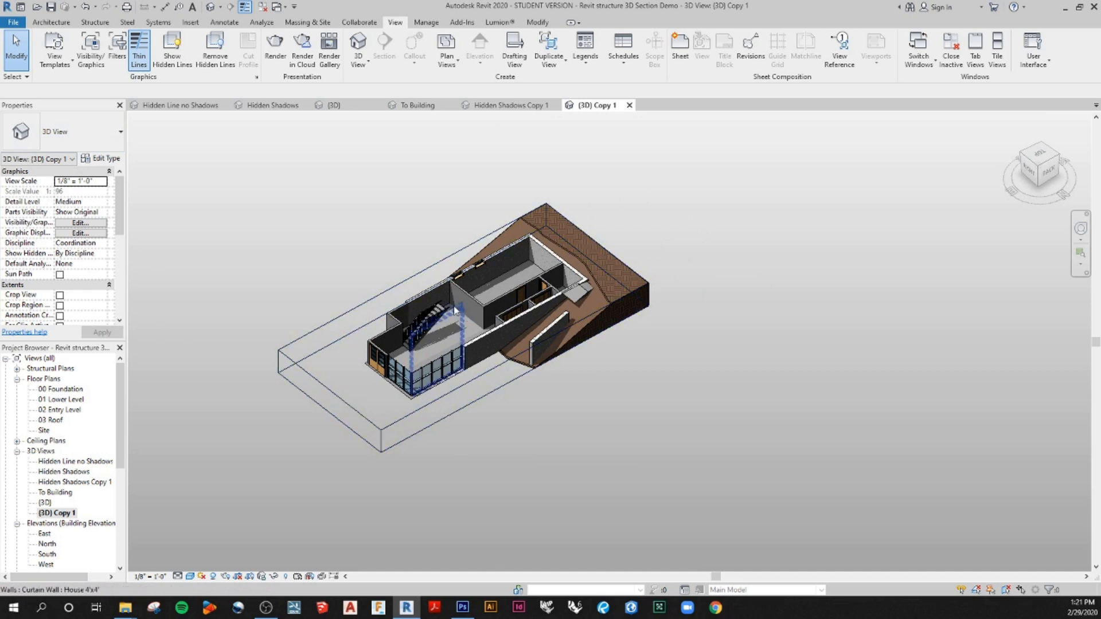
left_click(463, 276)
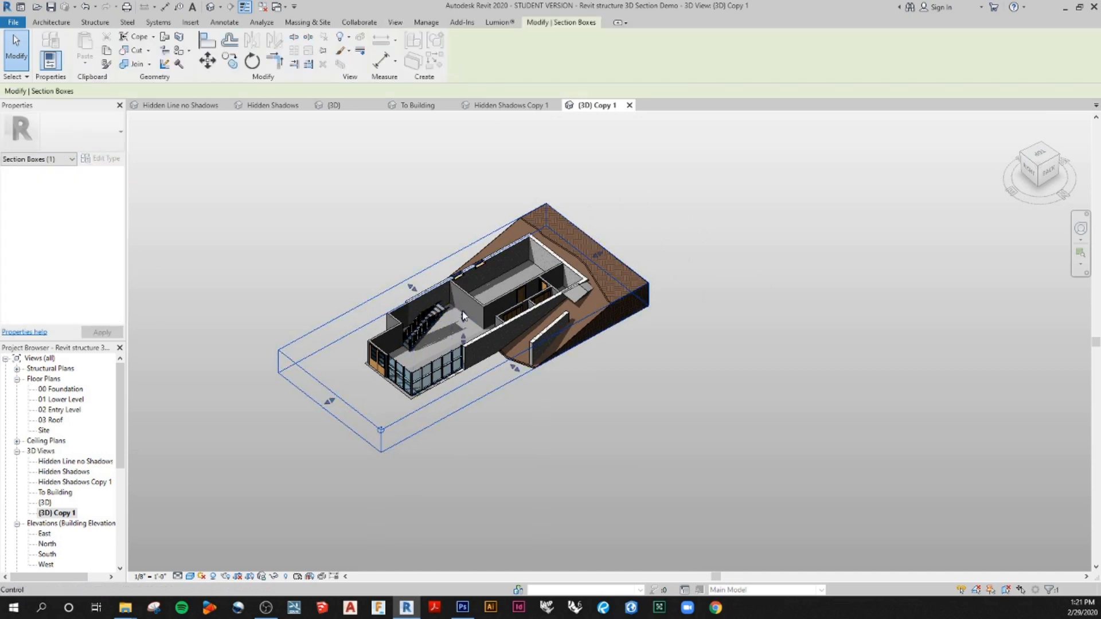
left_click_drag(465, 317, 463, 224)
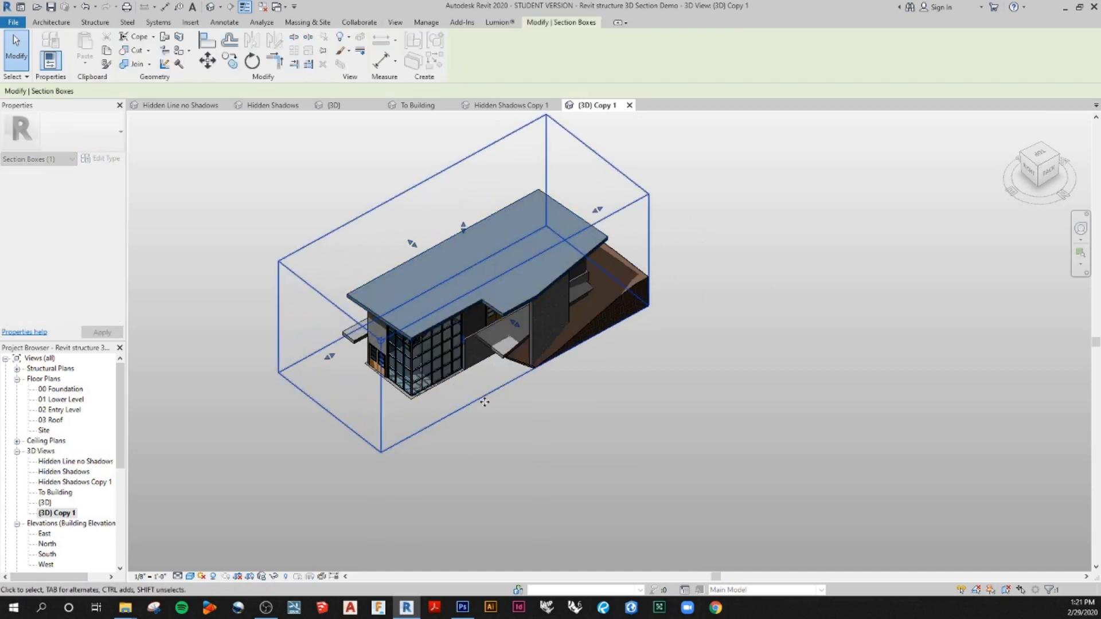
left_click_drag(521, 403, 545, 312)
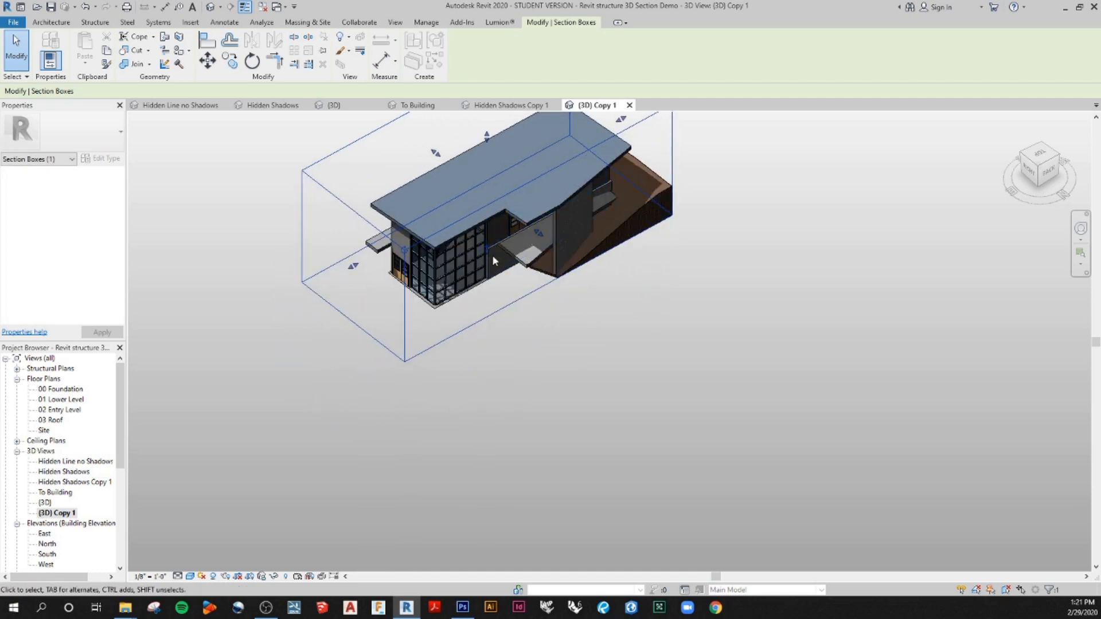
left_click_drag(488, 255, 487, 281)
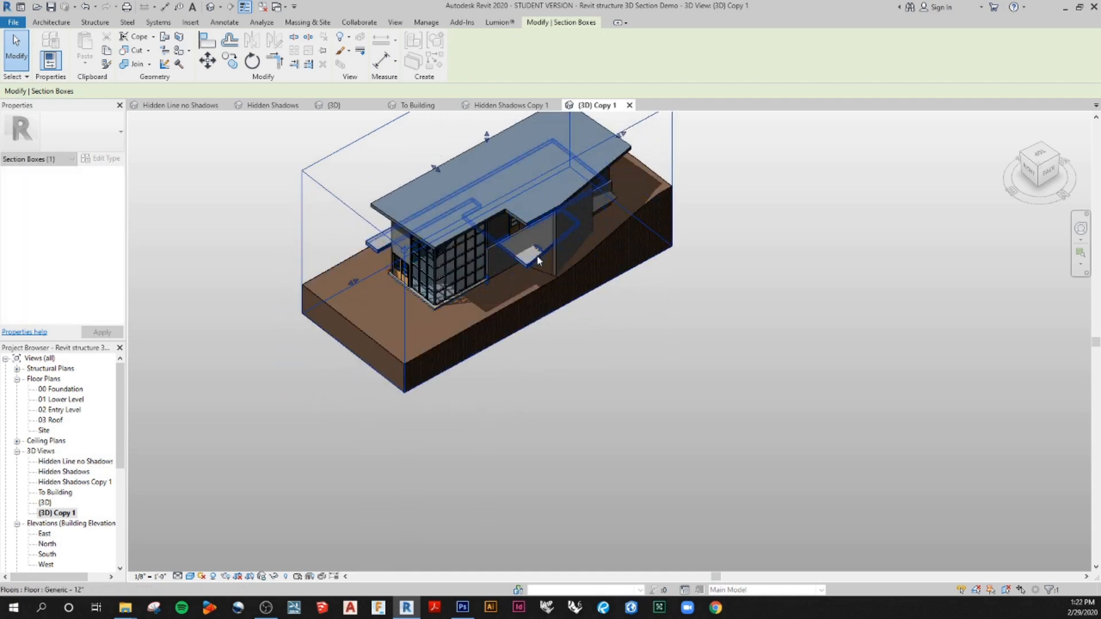
Move the section box's long side on the curtain wall face into the building, cutting a lengthwise section that exposes the stair and rooms
left_click_drag(540, 257, 502, 225)
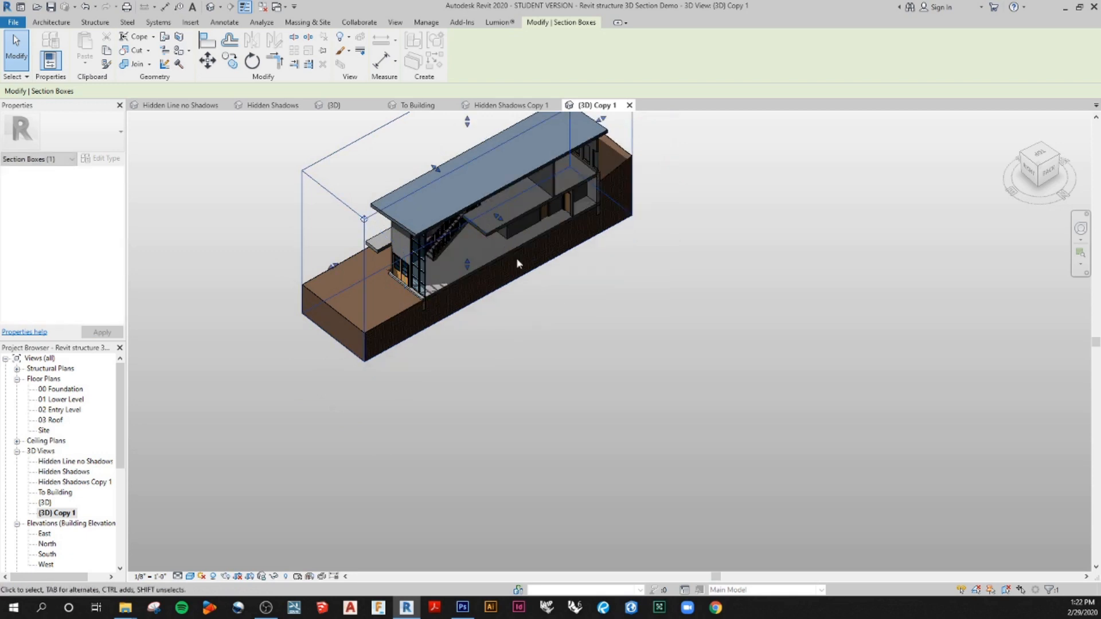
left_click_drag(571, 330, 594, 346)
scroll(524, 183, "up", 3)
left_click_drag(594, 347, 567, 393)
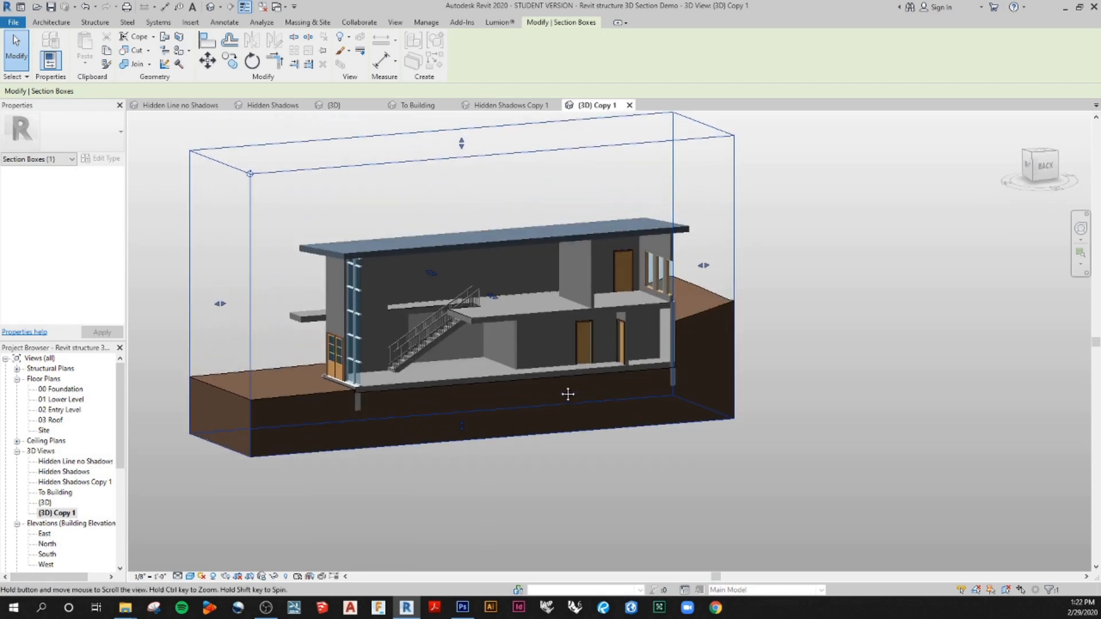
left_click_drag(648, 511, 669, 374)
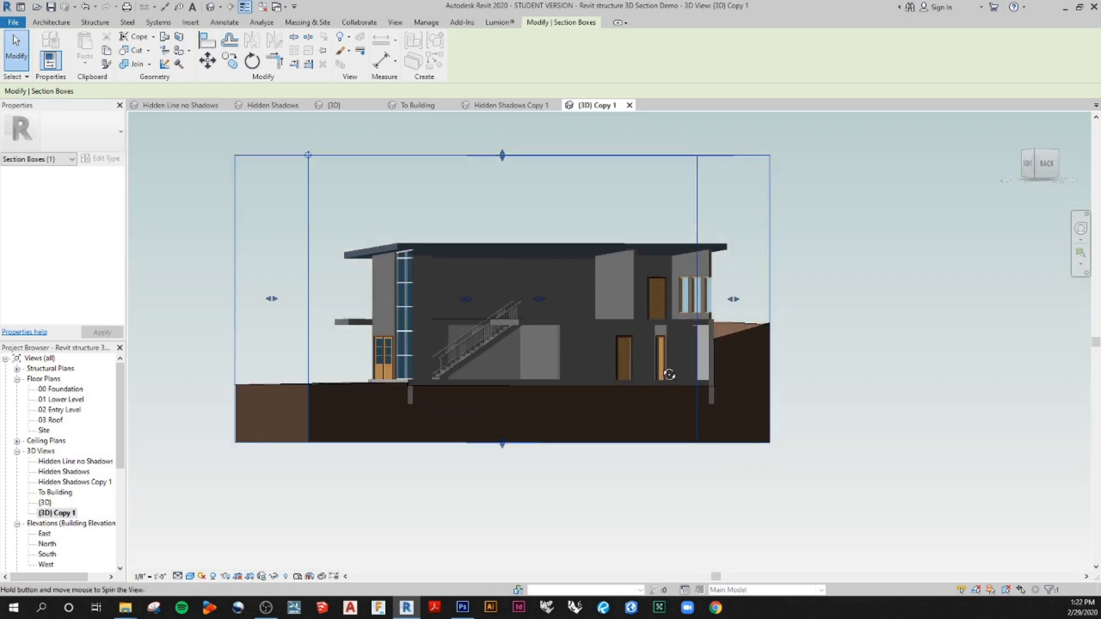
scroll(533, 341, "up", 3)
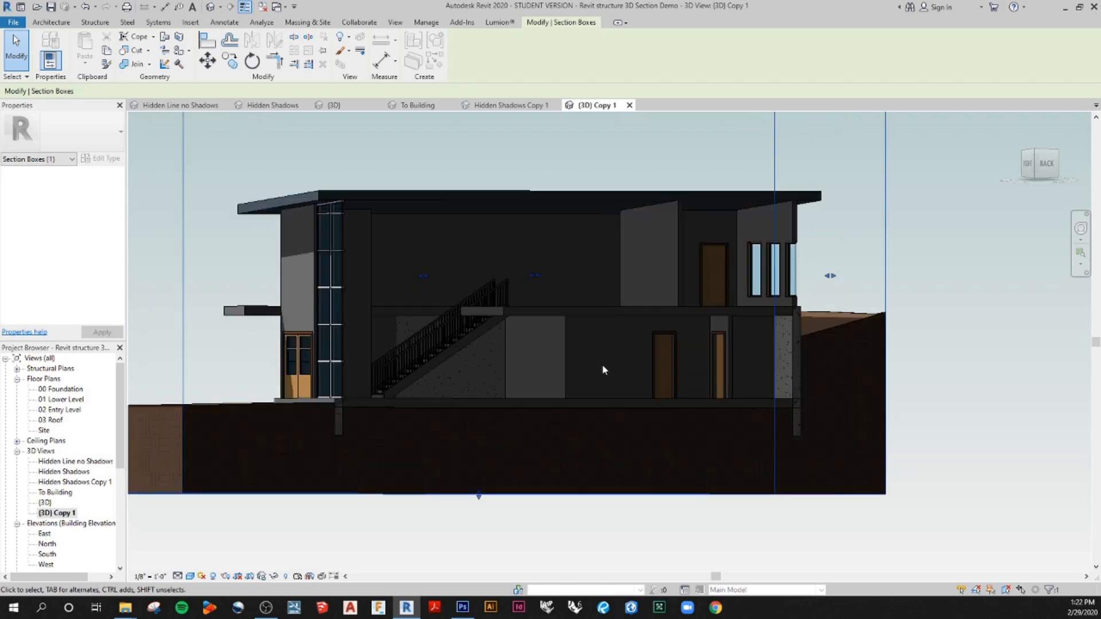
left_click_drag(592, 376, 622, 407)
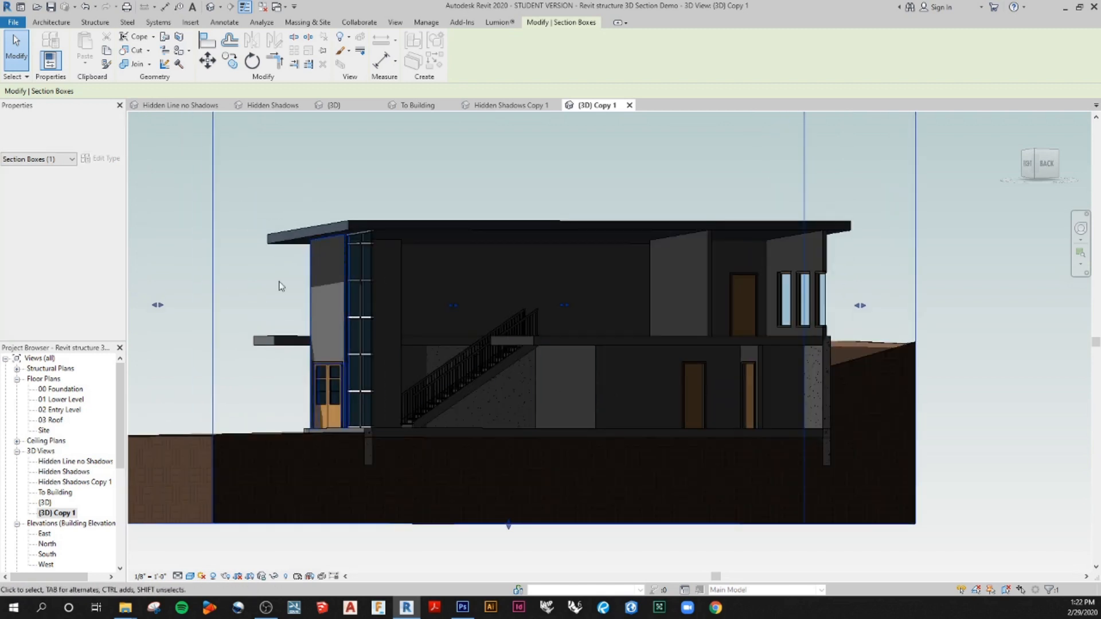
Hide the section box element in the current view
right_click(213, 222)
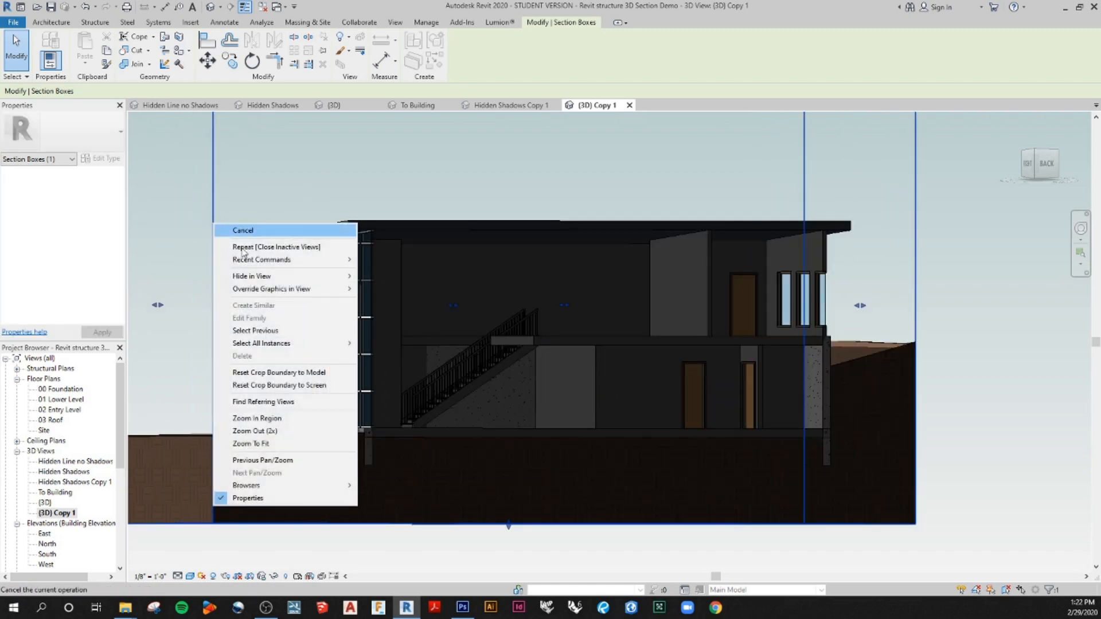
mouse_move(281, 276)
left_click(388, 277)
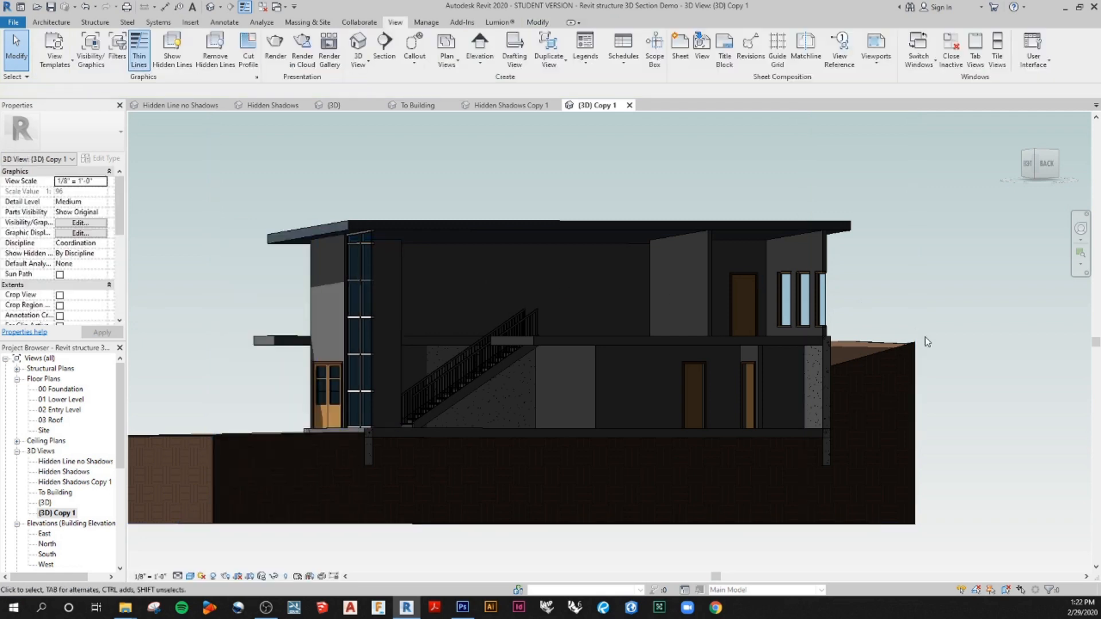
Set the section view's visual style to Hidden Line
left_click_drag(793, 430, 804, 439)
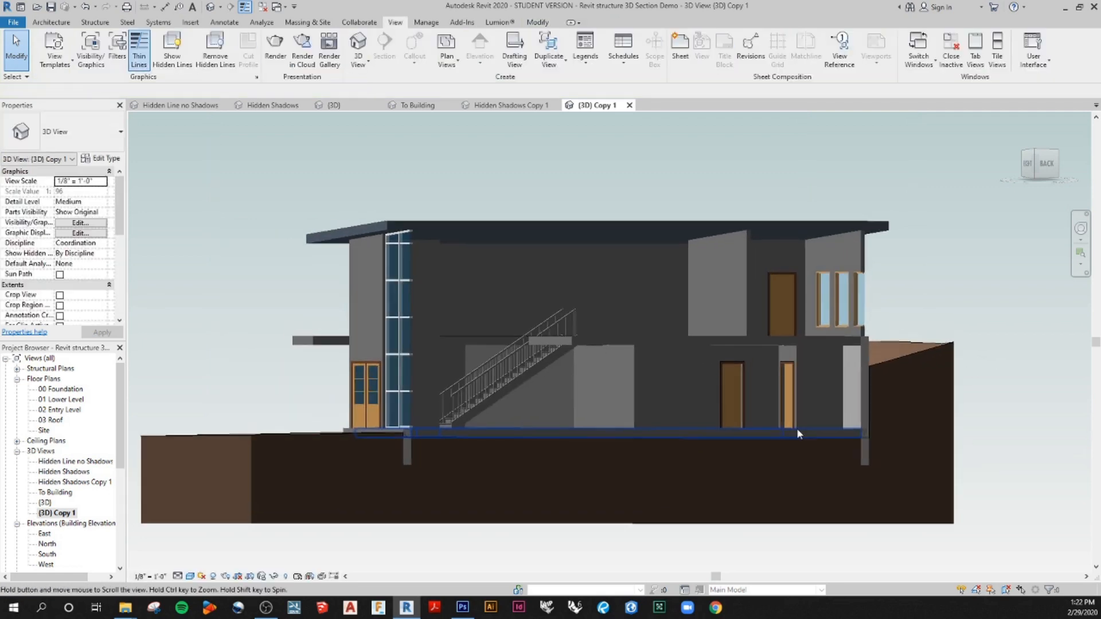
mouse_move(541, 370)
left_mouse_down()
mouse_move(616, 388)
mouse_move(572, 363)
left_mouse_up()
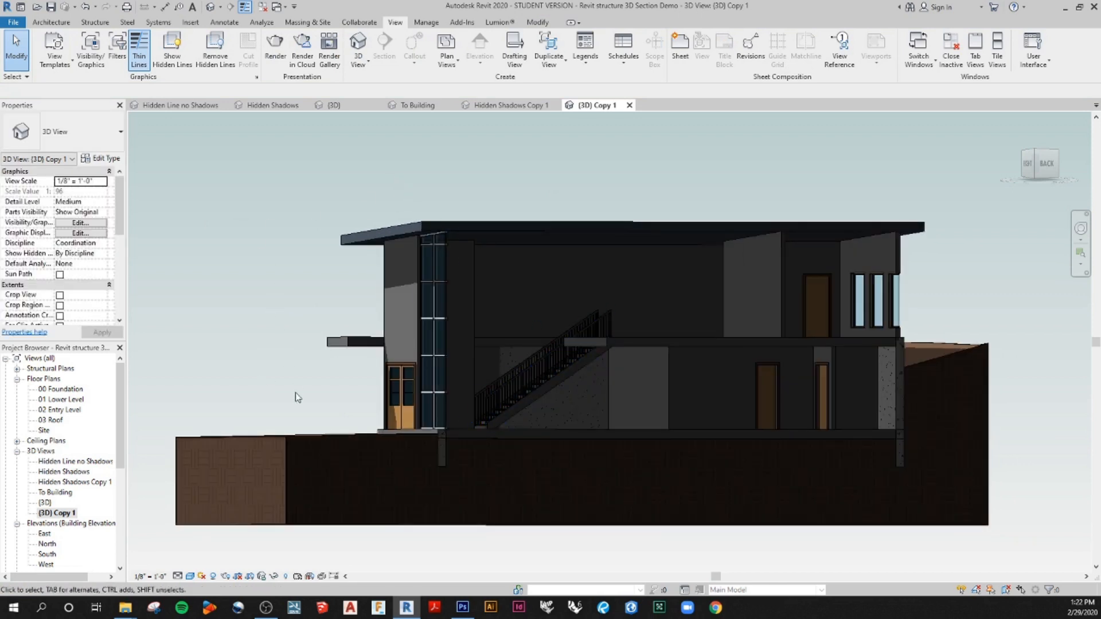
left_click(191, 576)
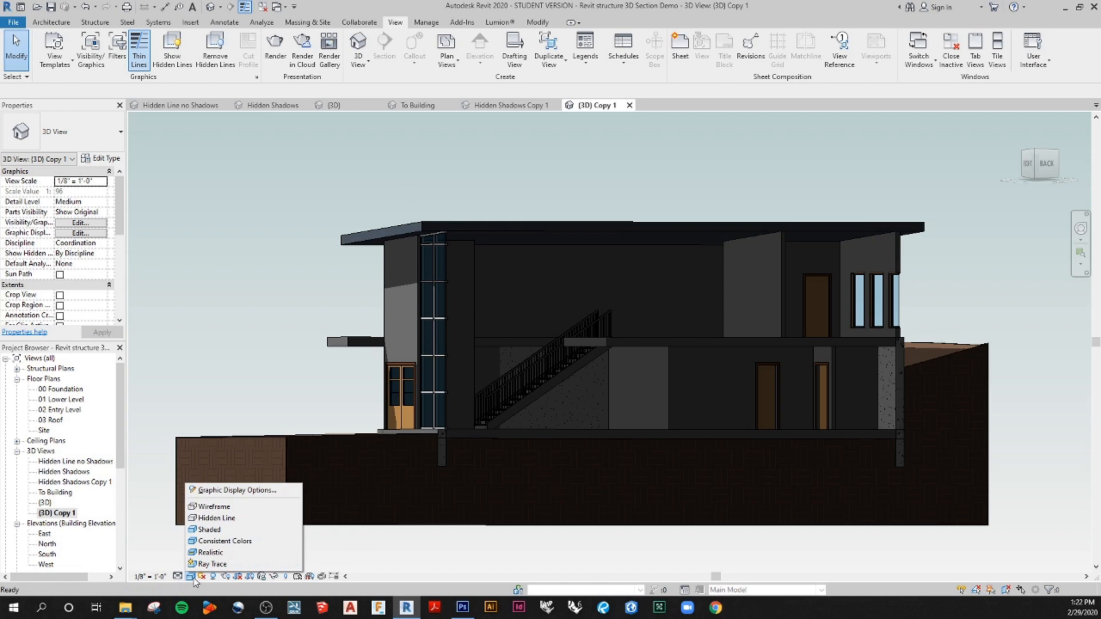
left_click(206, 518)
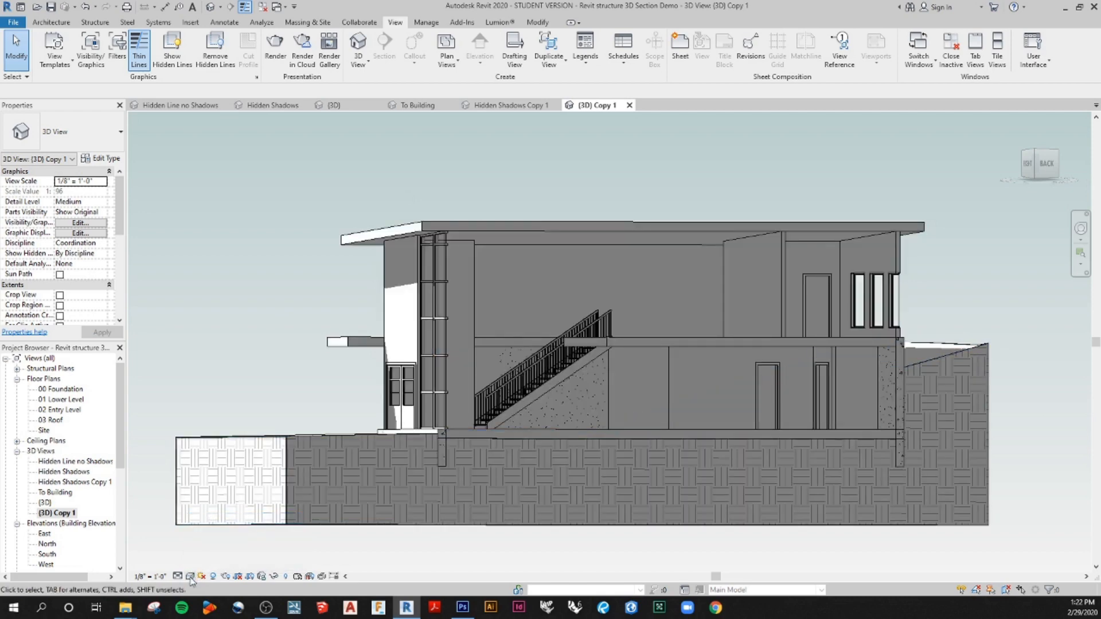
Set the view's background to None in the Graphic Display Options and apply it
left_click(190, 576)
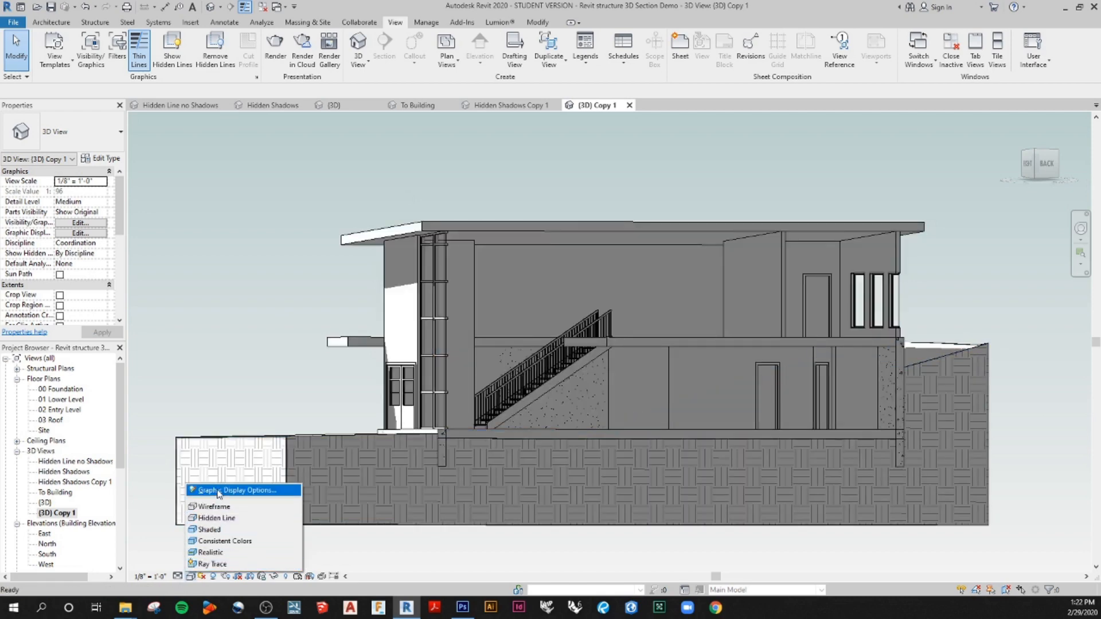
left_click(219, 491)
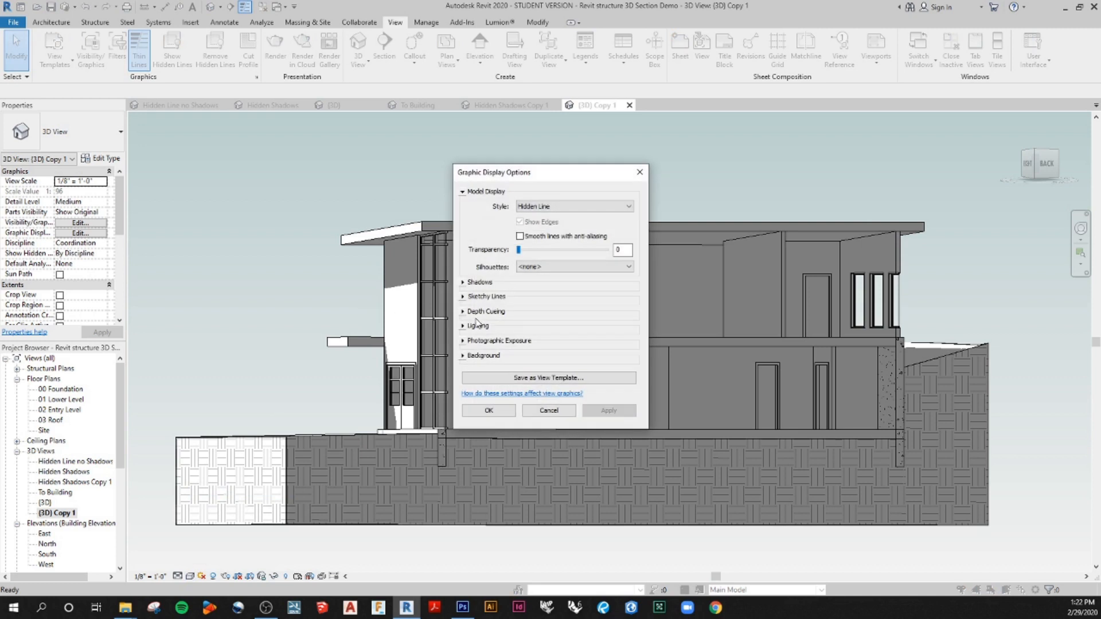
left_click(471, 356)
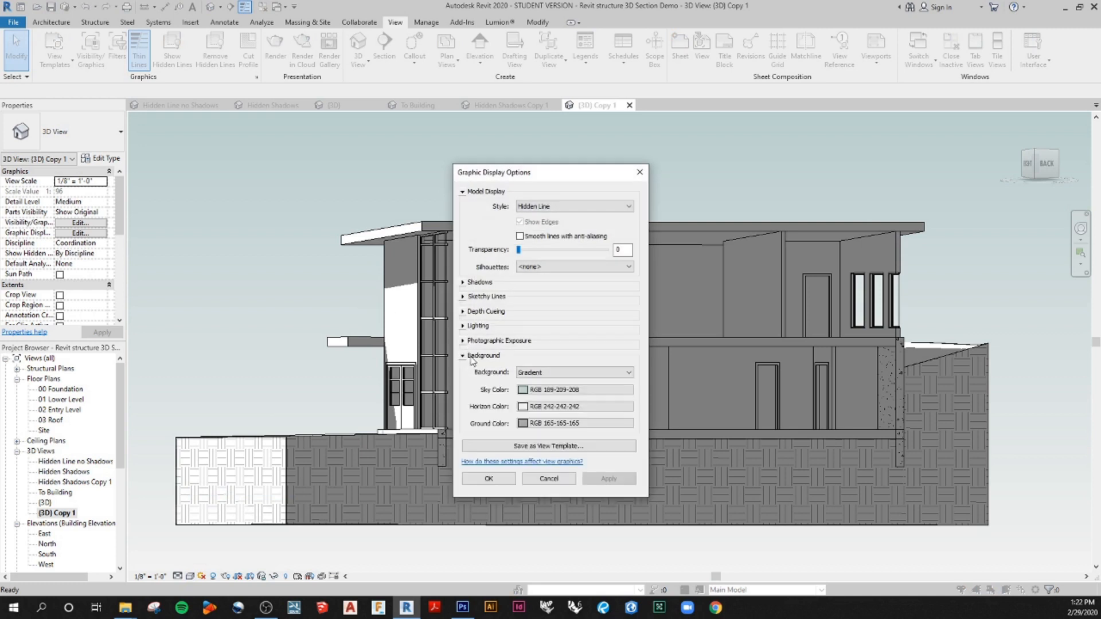
left_click(533, 376)
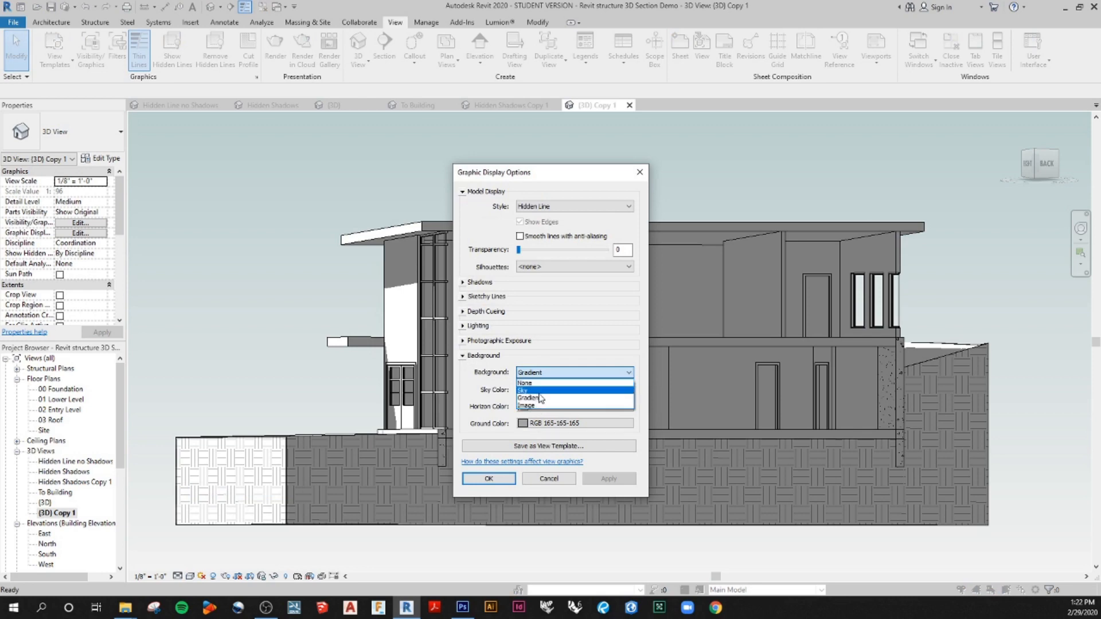
left_click(542, 383)
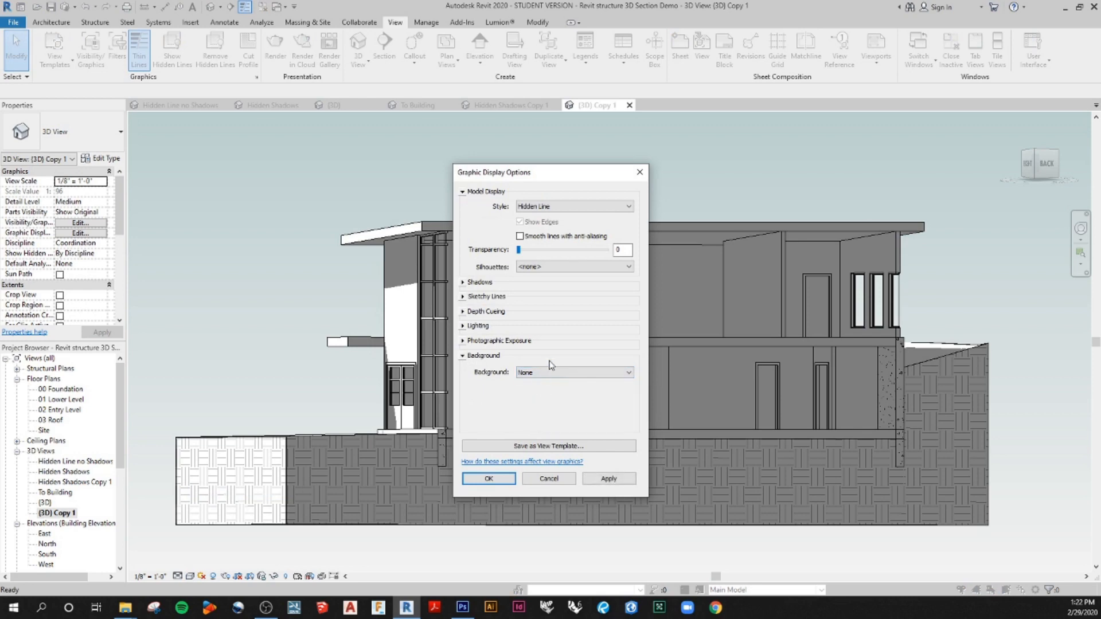
left_click(609, 477)
left_click(514, 482)
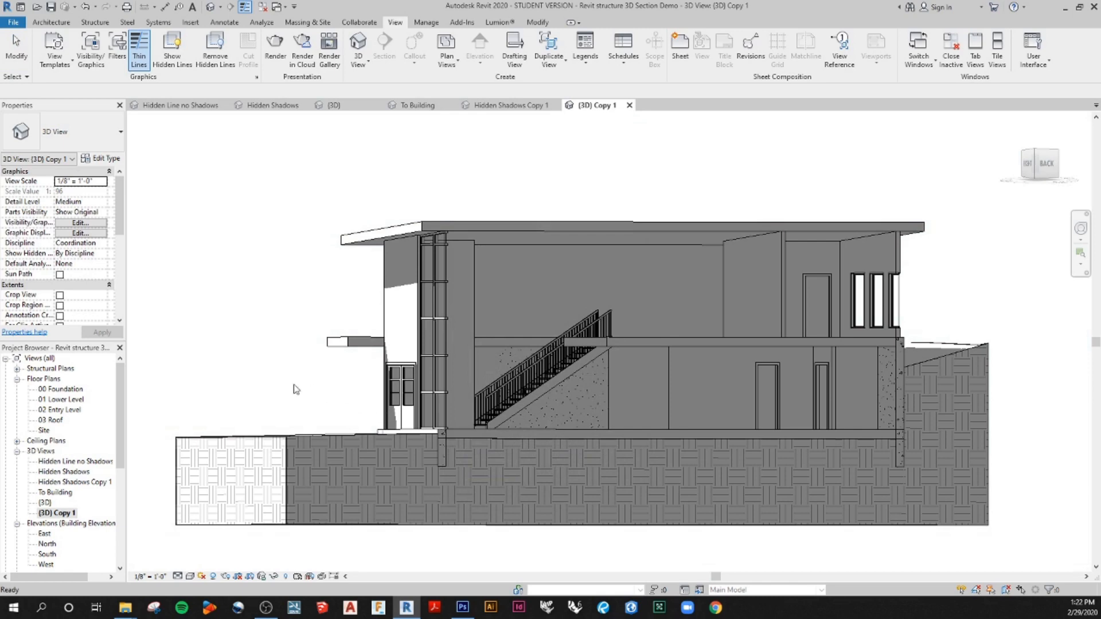
Select all model categories in the view's Visibility/Graphic Overrides and open their cut pattern override
left_click_drag(323, 398, 321, 375)
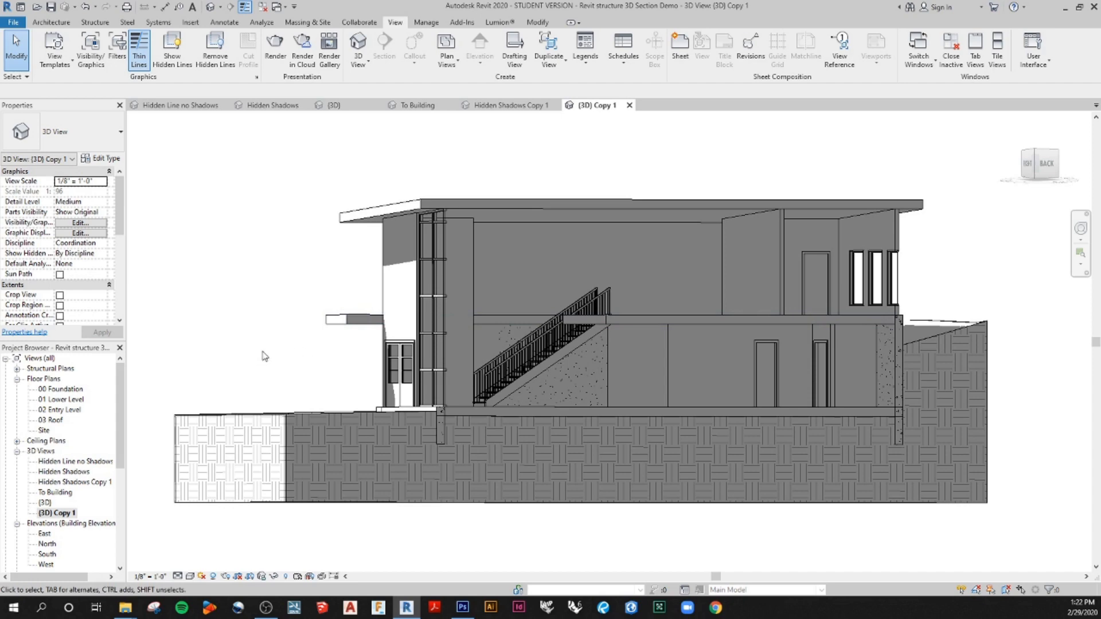
key("v")
key("g")
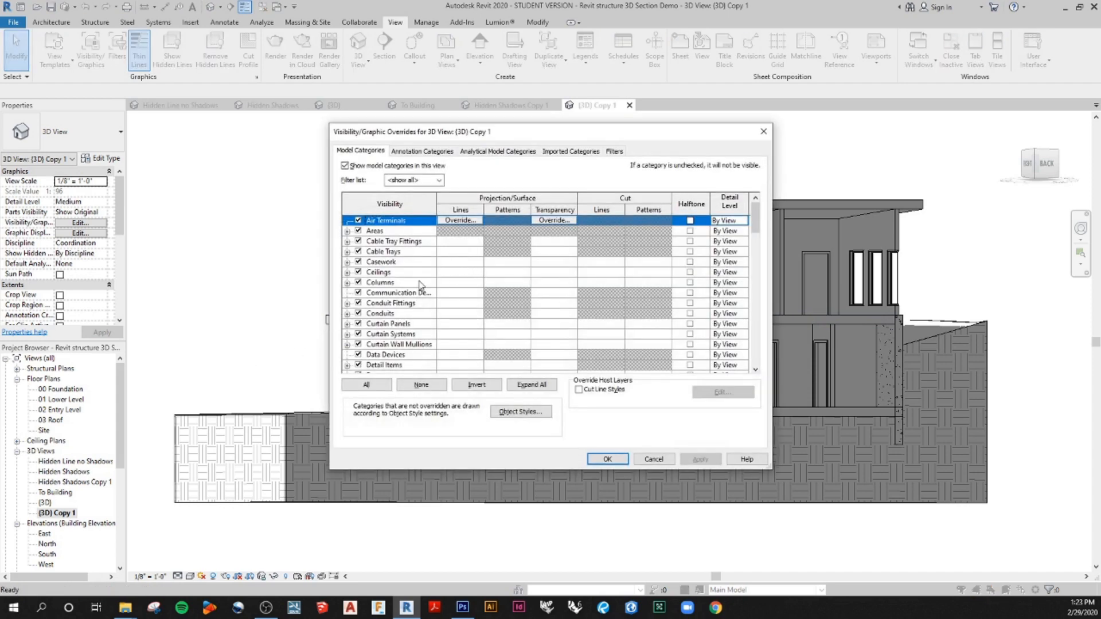
left_click(366, 385)
scroll(457, 317, "down", 4)
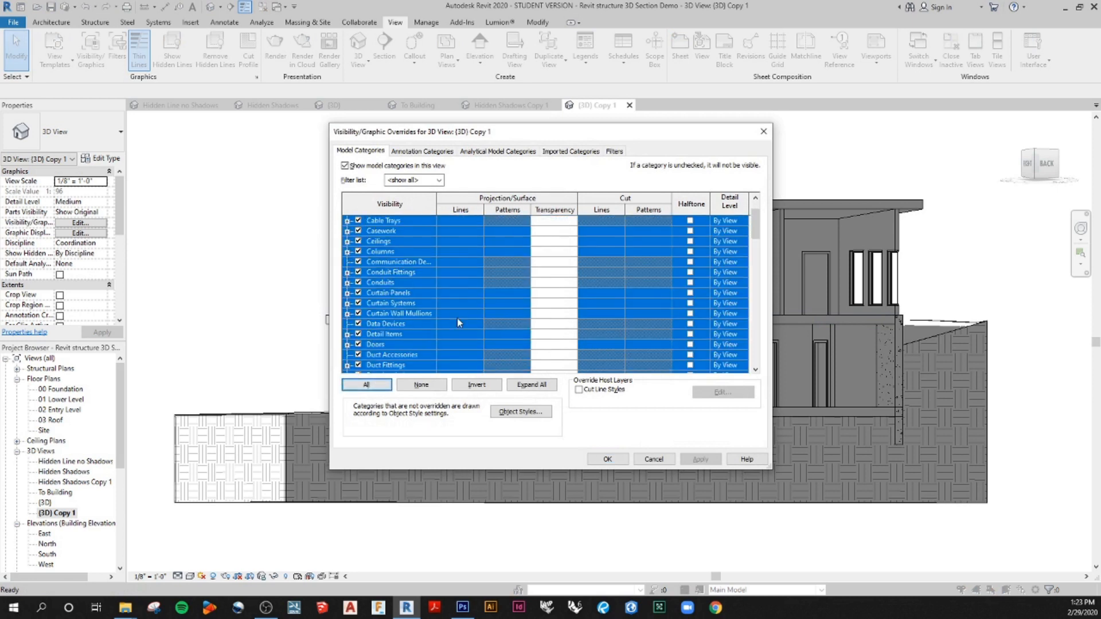
scroll(452, 319, "down", 3)
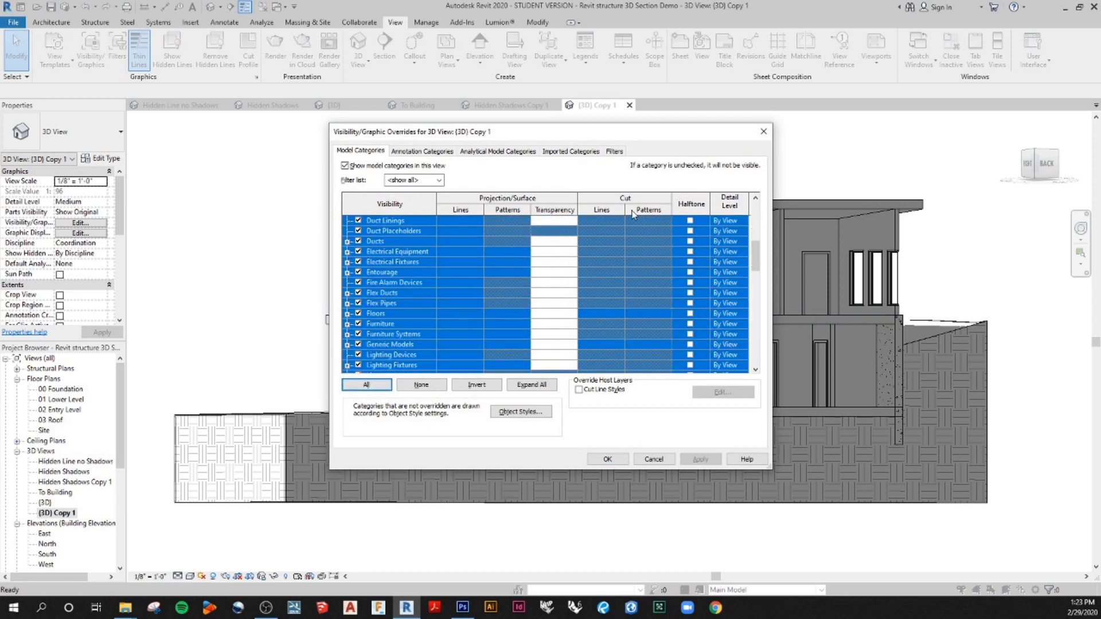
scroll(633, 214, "up", 4)
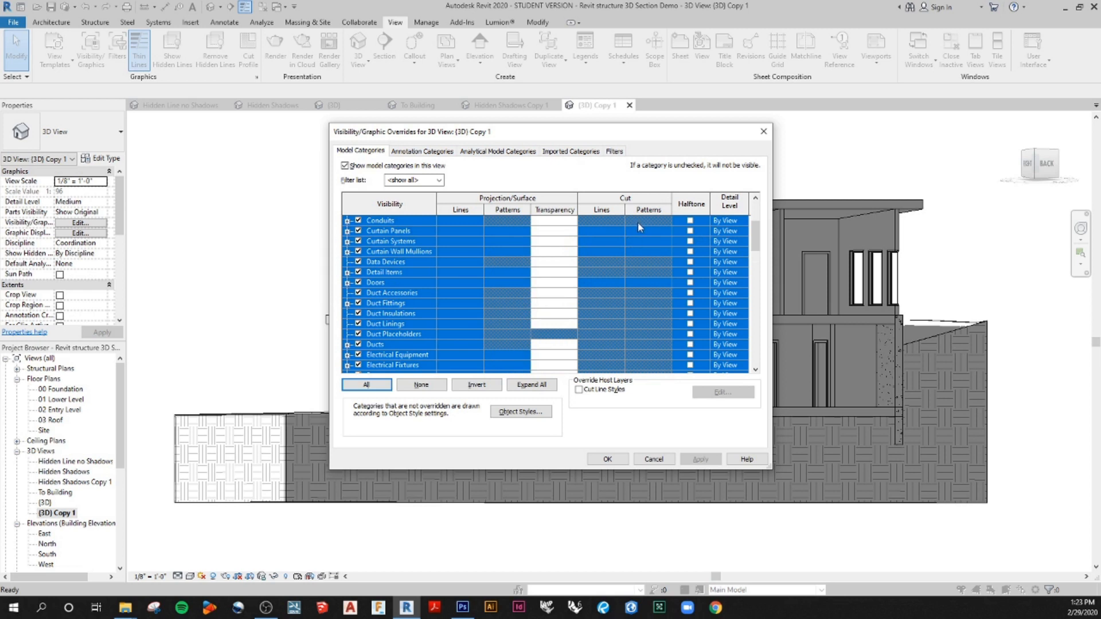
left_click(650, 231)
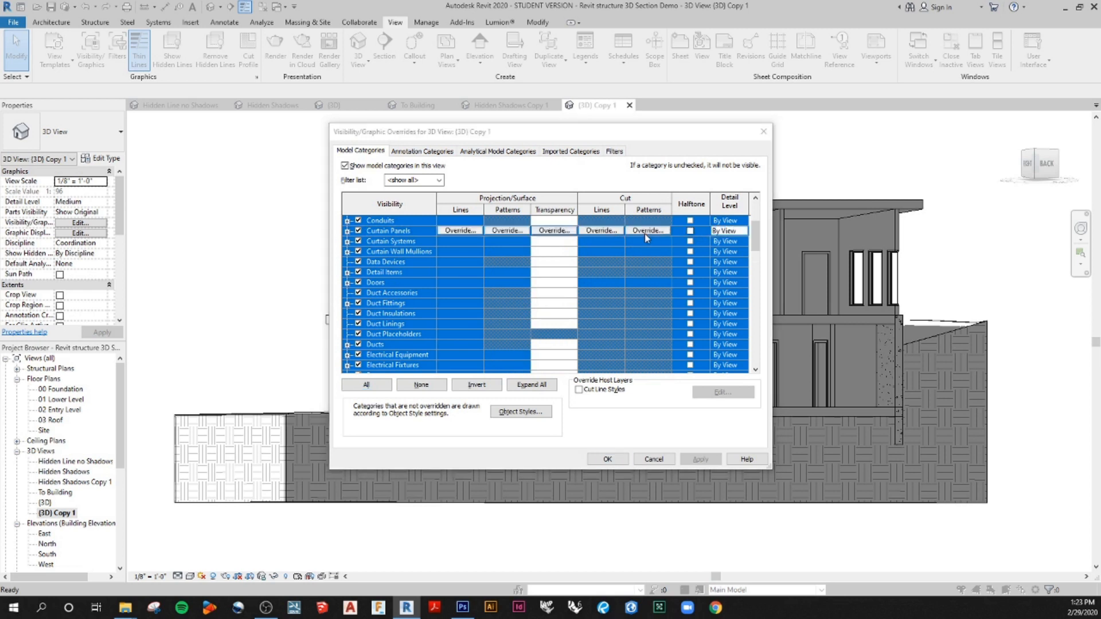
left_click(645, 231)
Set the foreground cut pattern of all model categories to solid fill in black
left_click(536, 264)
scroll(536, 270, "up", 3)
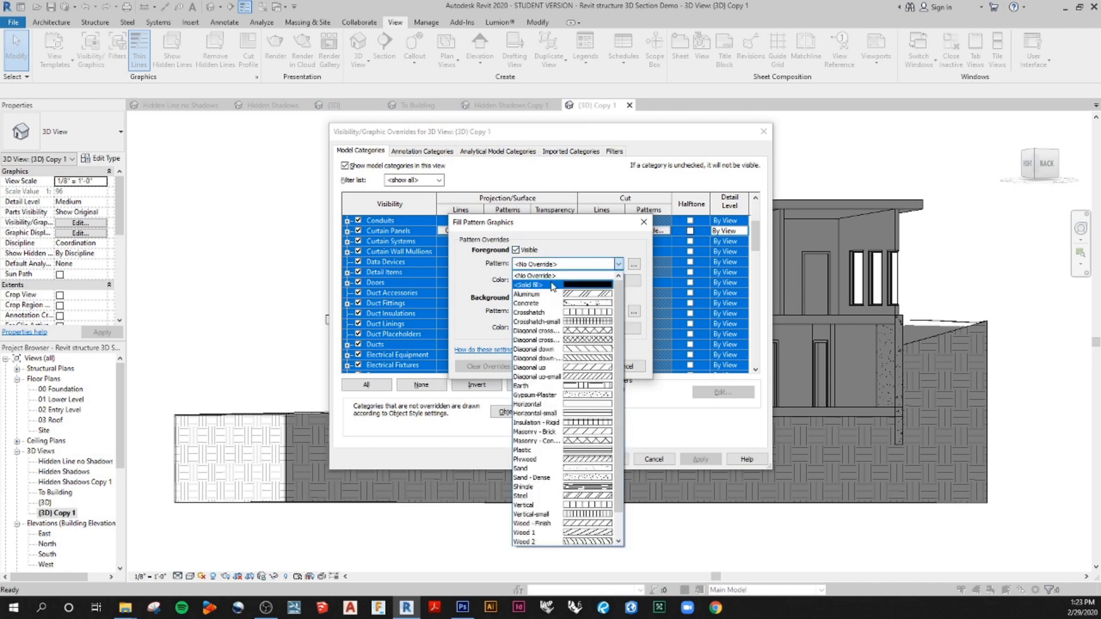
left_click(547, 274)
left_click(551, 280)
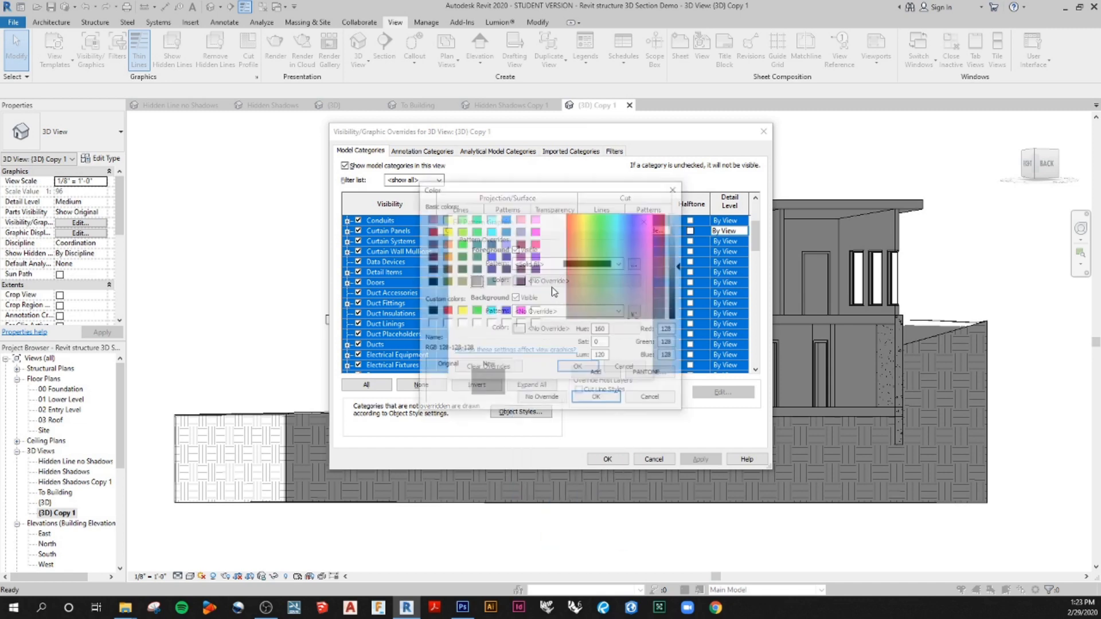
left_click(431, 310)
left_click(594, 399)
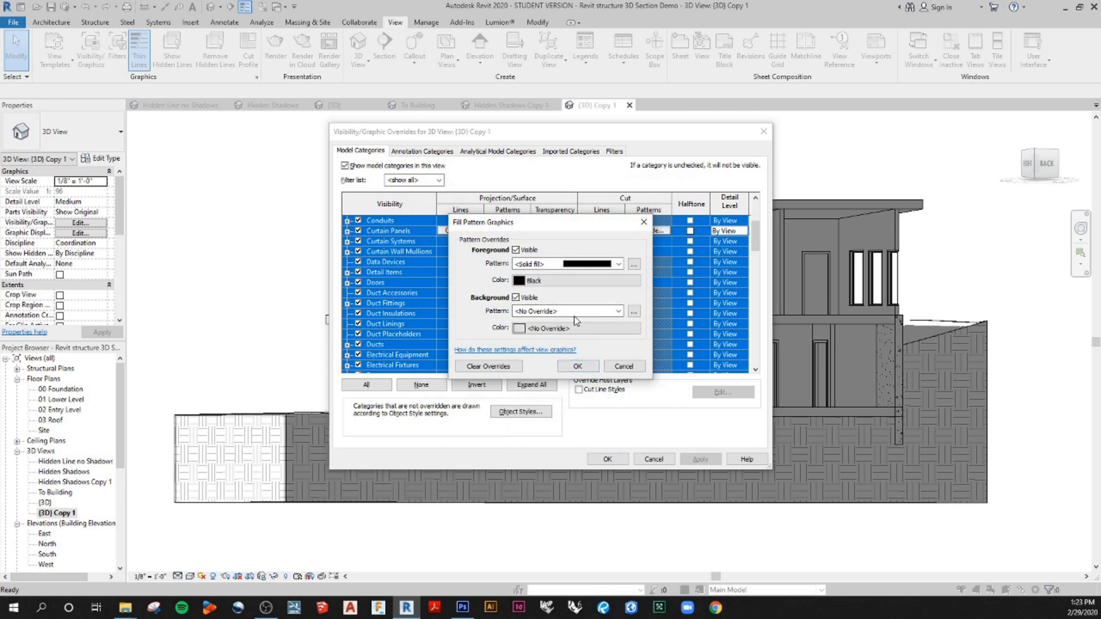
Set the background cut pattern to solid fill in black and apply the overrides to the view
left_click(561, 313)
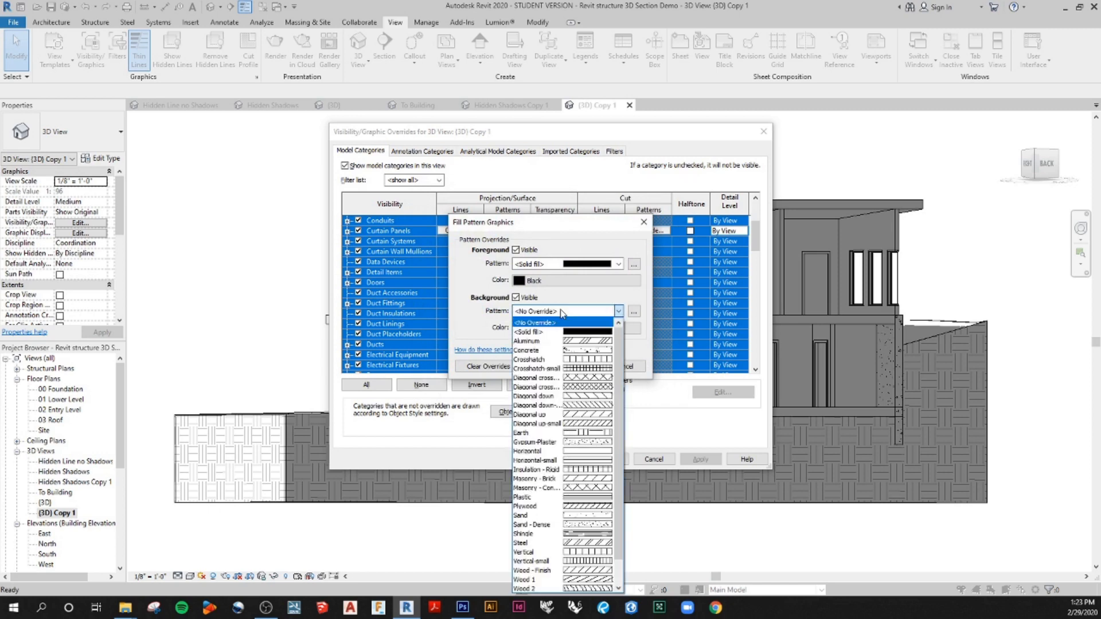
left_click(543, 324)
left_click(543, 328)
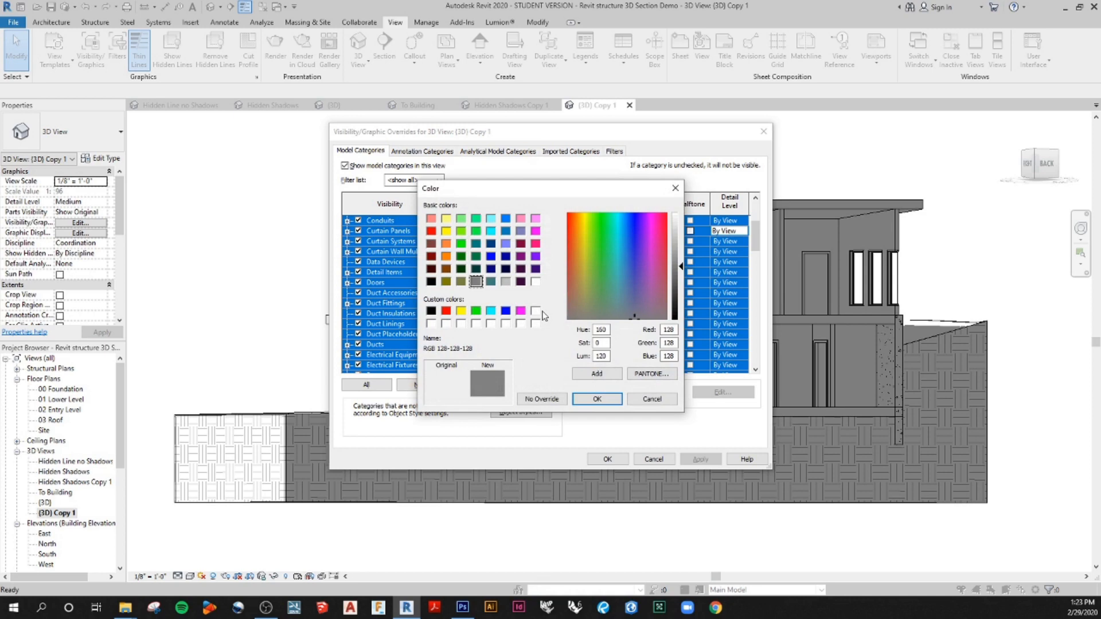
left_click(431, 311)
left_click(596, 399)
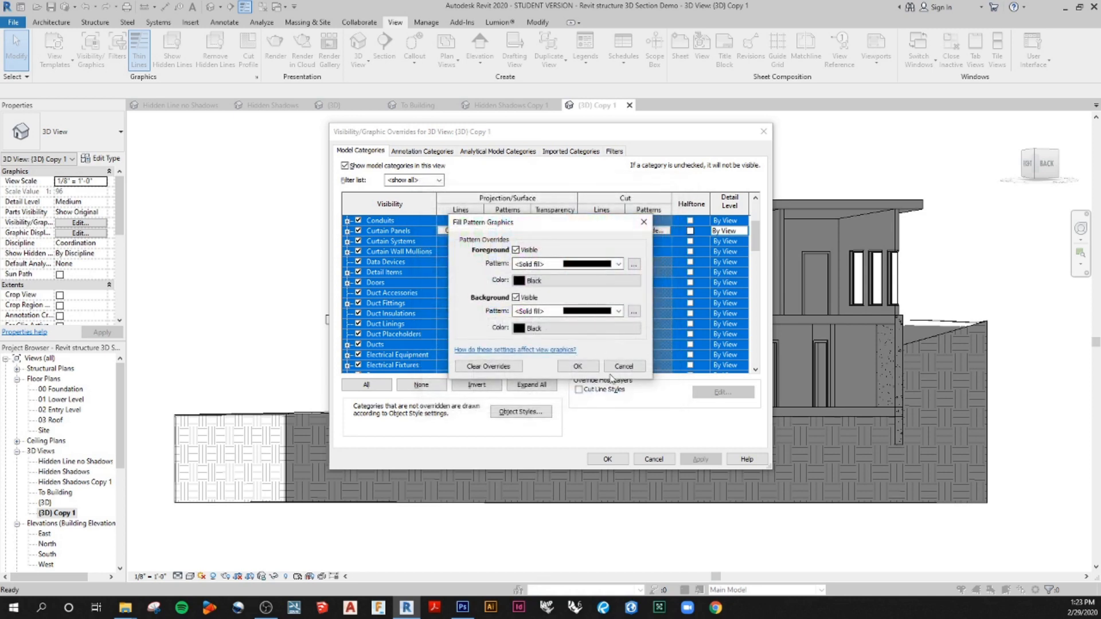
left_click(586, 370)
left_click(608, 459)
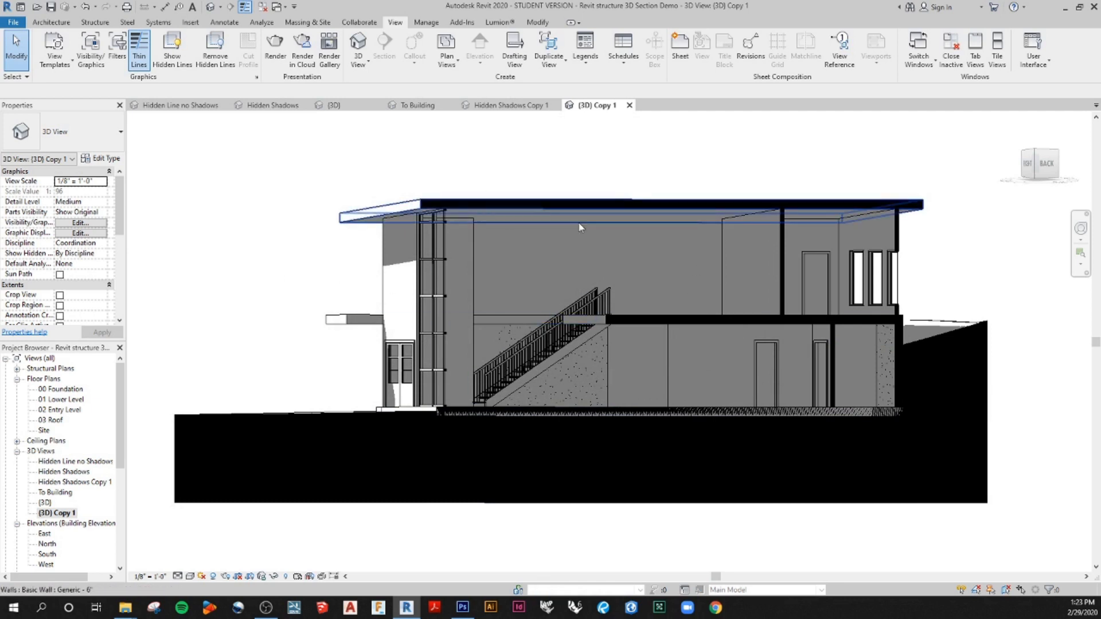
Select the building pad beneath the lower-level floor and hide that element in the current view
left_click(582, 414)
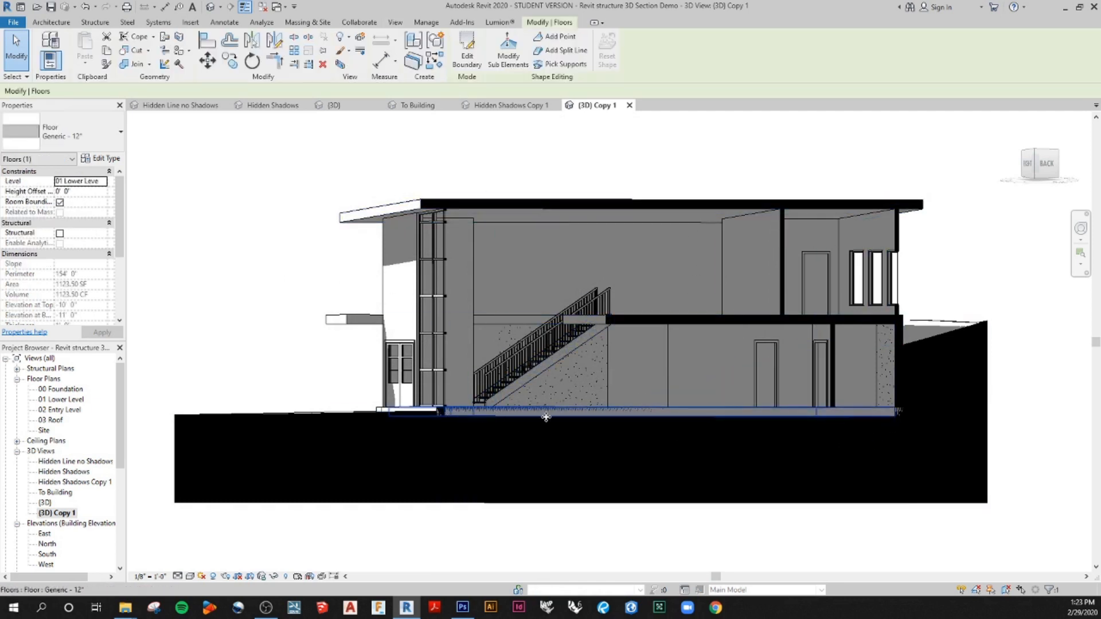
left_click(310, 373)
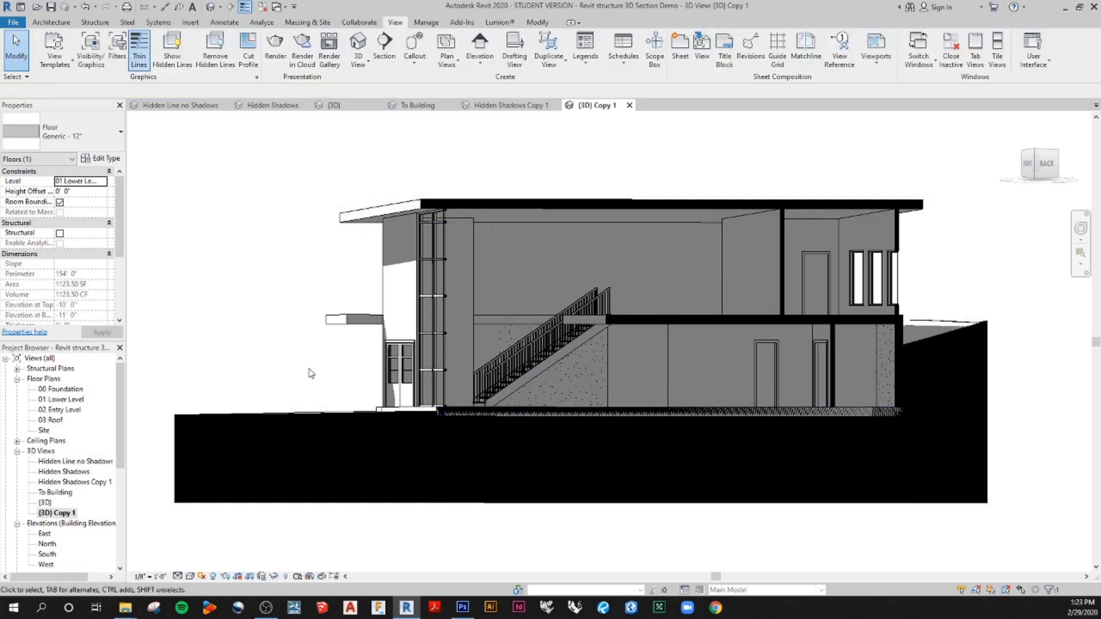
left_click_drag(521, 435, 531, 477)
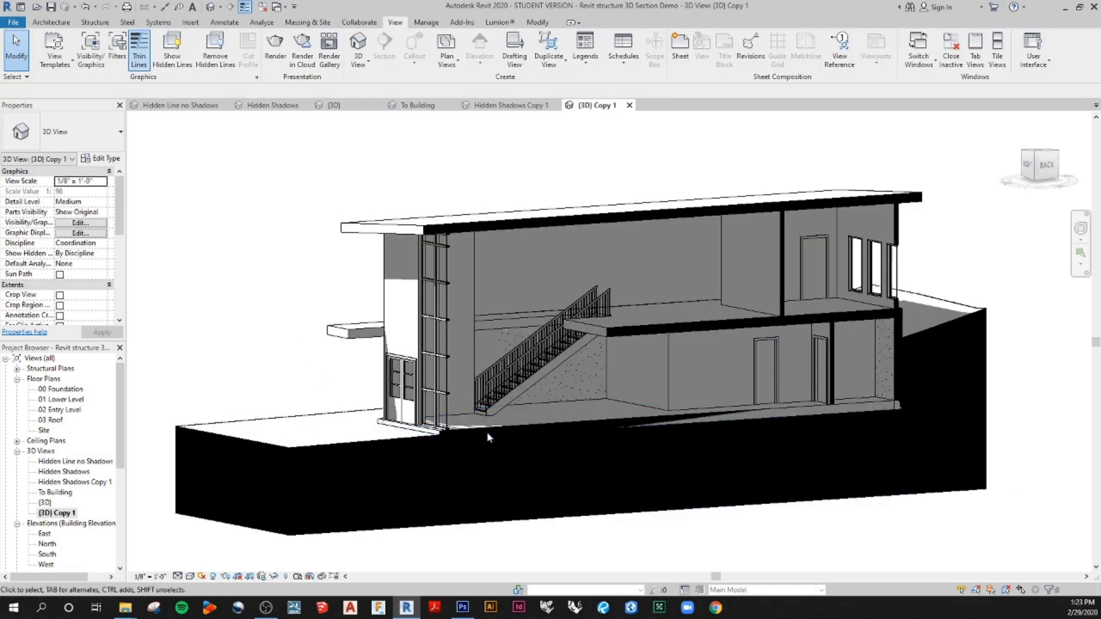
left_click(519, 427)
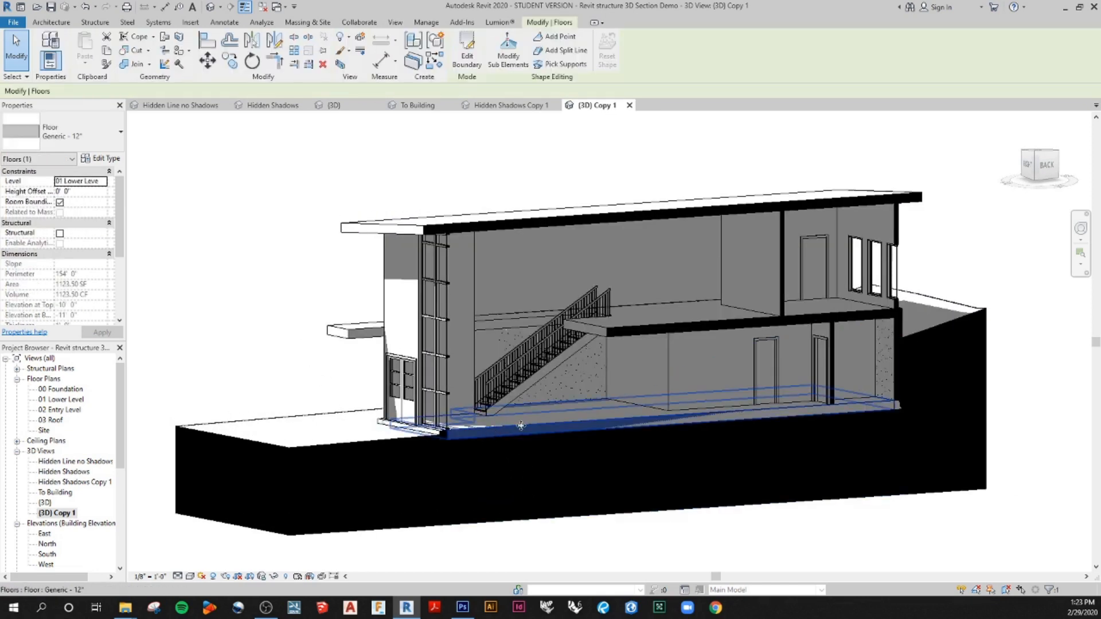
key("Tab")
left_click(600, 423)
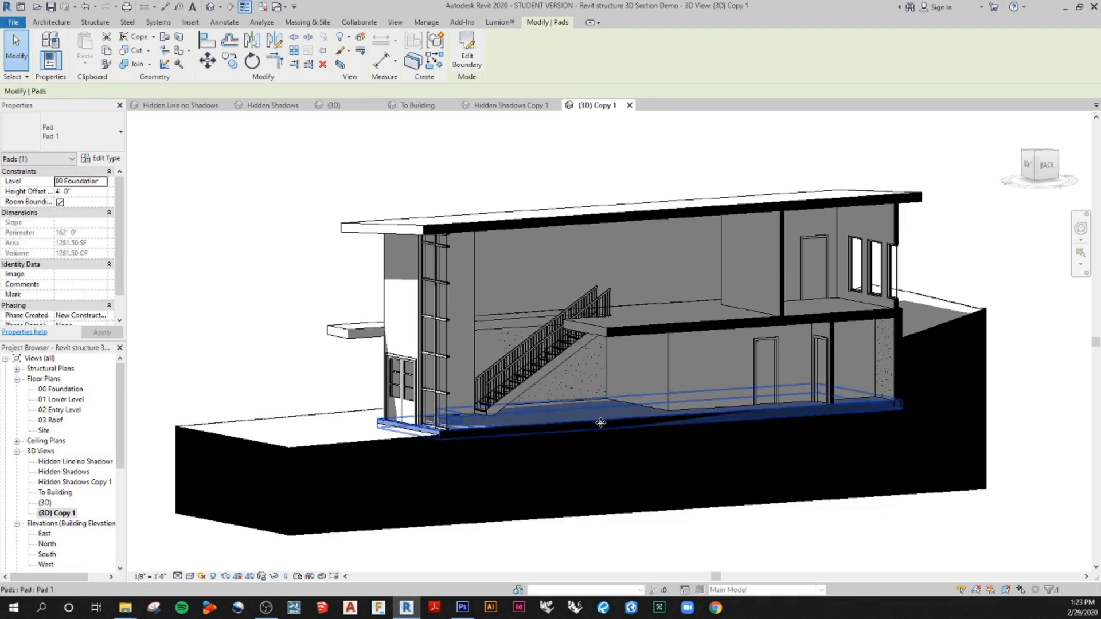
right_click(600, 423)
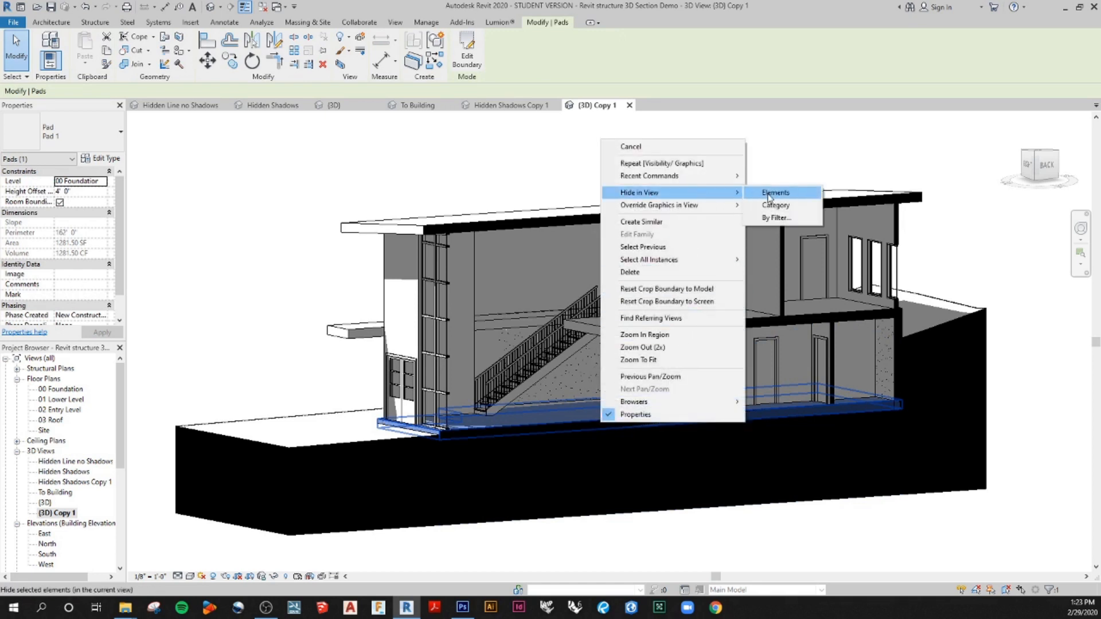
left_click(768, 193)
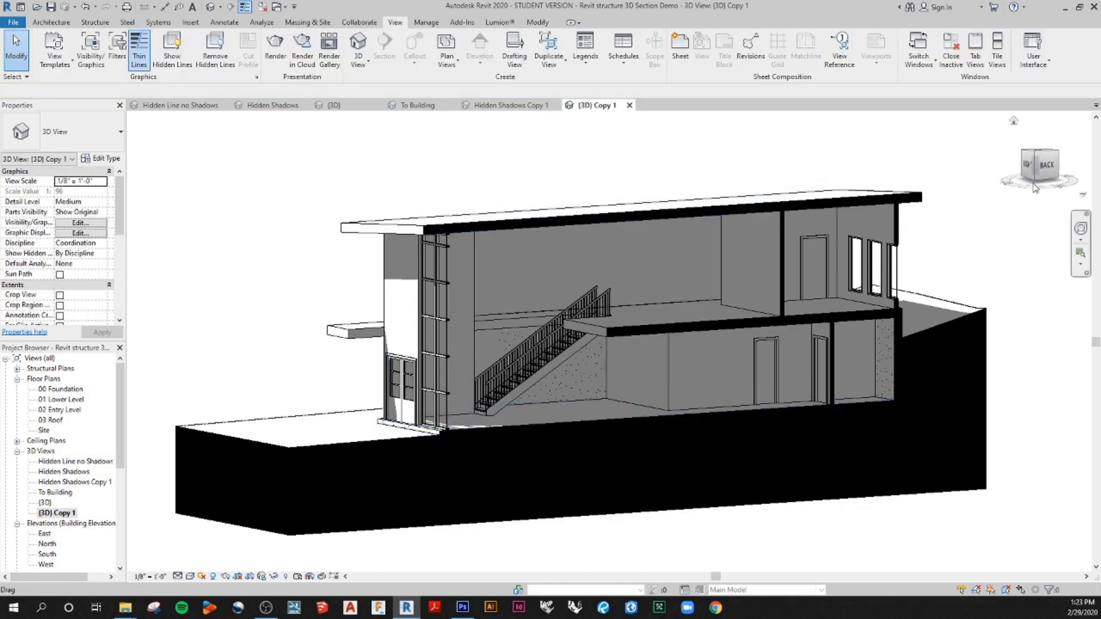
Rename the current 3D section view as Hidden Line Shadows
mouse_move(679, 398)
left_mouse_down()
mouse_move(665, 363)
mouse_move(694, 357)
left_mouse_up()
mouse_move(563, 385)
left_mouse_down()
mouse_move(554, 401)
mouse_move(582, 386)
left_mouse_up()
scroll(563, 393, "up", 2)
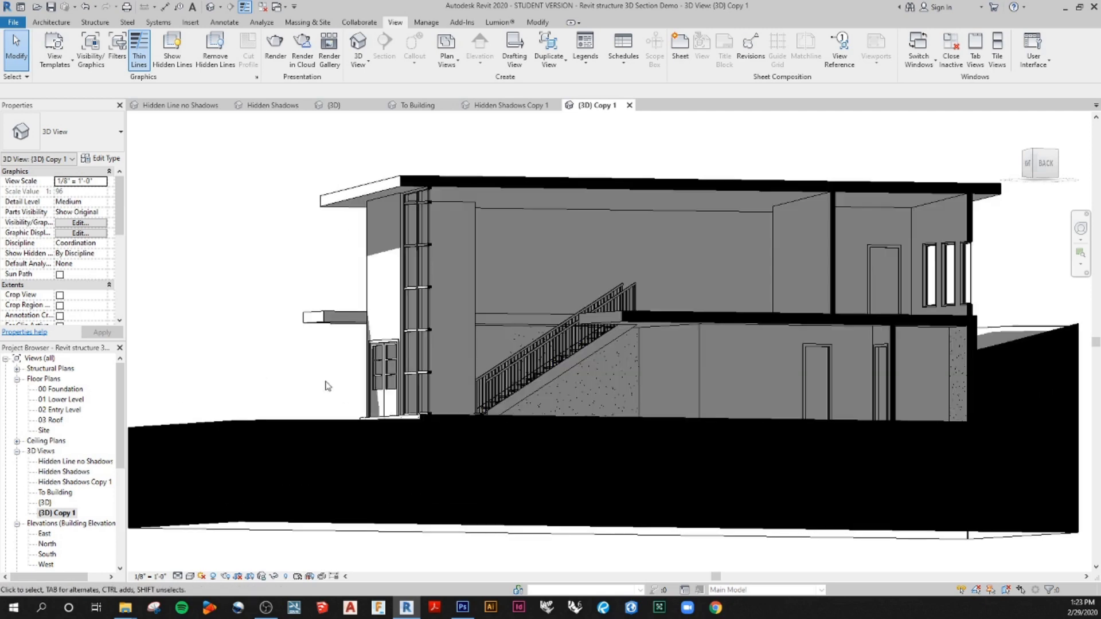
scroll(462, 375, "down", 1)
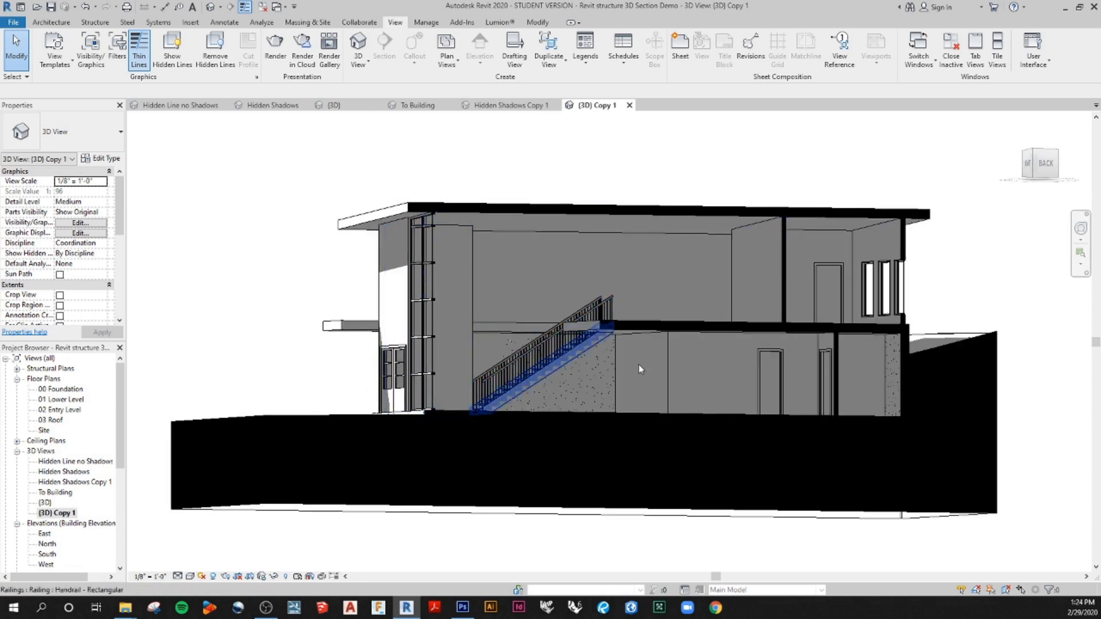
right_click(63, 515)
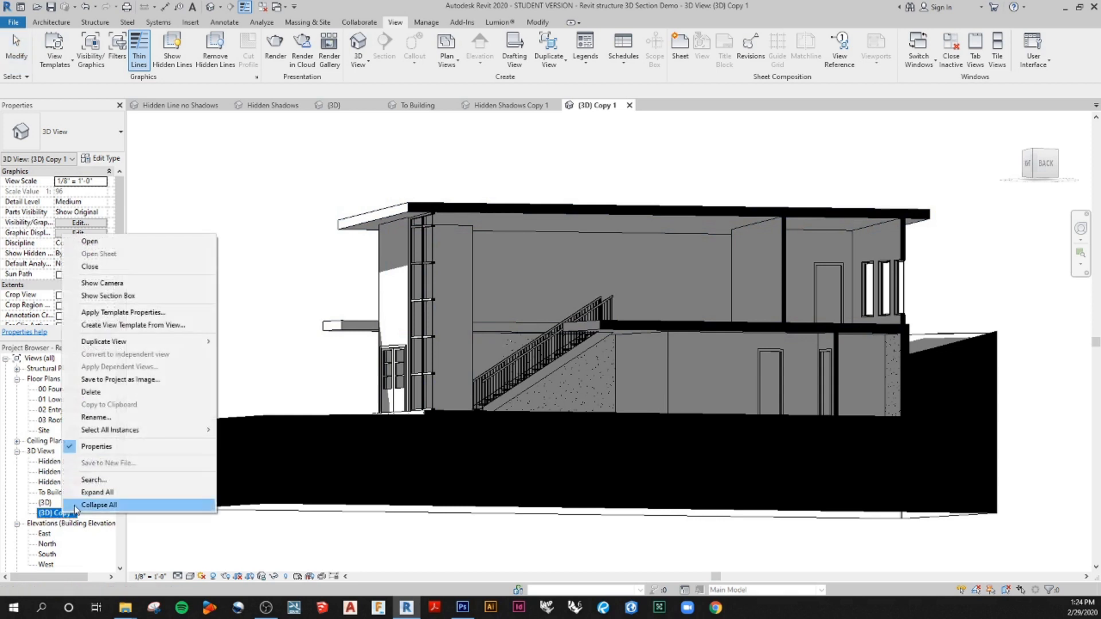
left_click(114, 418)
type("Hidden Line Shadows")
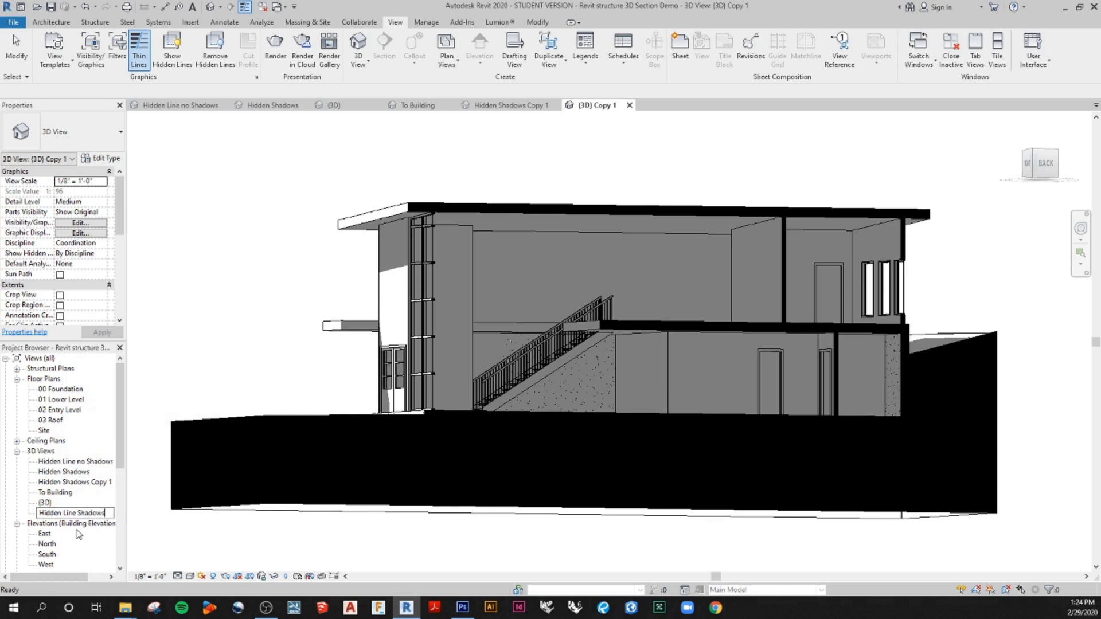
key("Return")
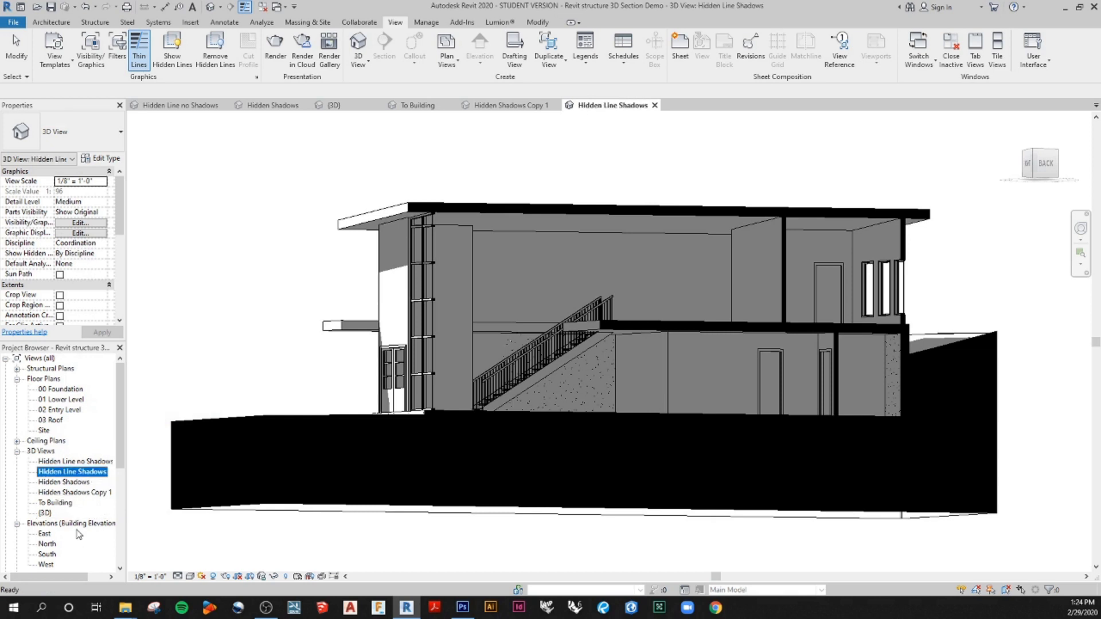
Delete the old 3D views Hidden Shadows, Hidden Shadows Copy 1 and Hidden Line no Shadows from the project
left_click(68, 484)
right_click(68, 486)
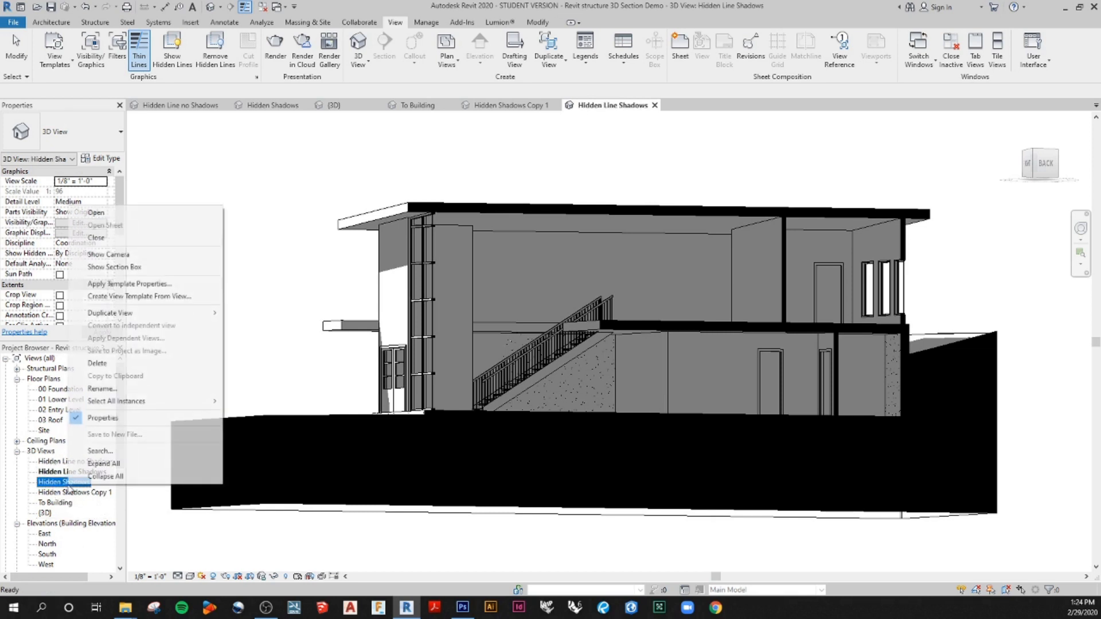
left_click(86, 366)
right_click(68, 484)
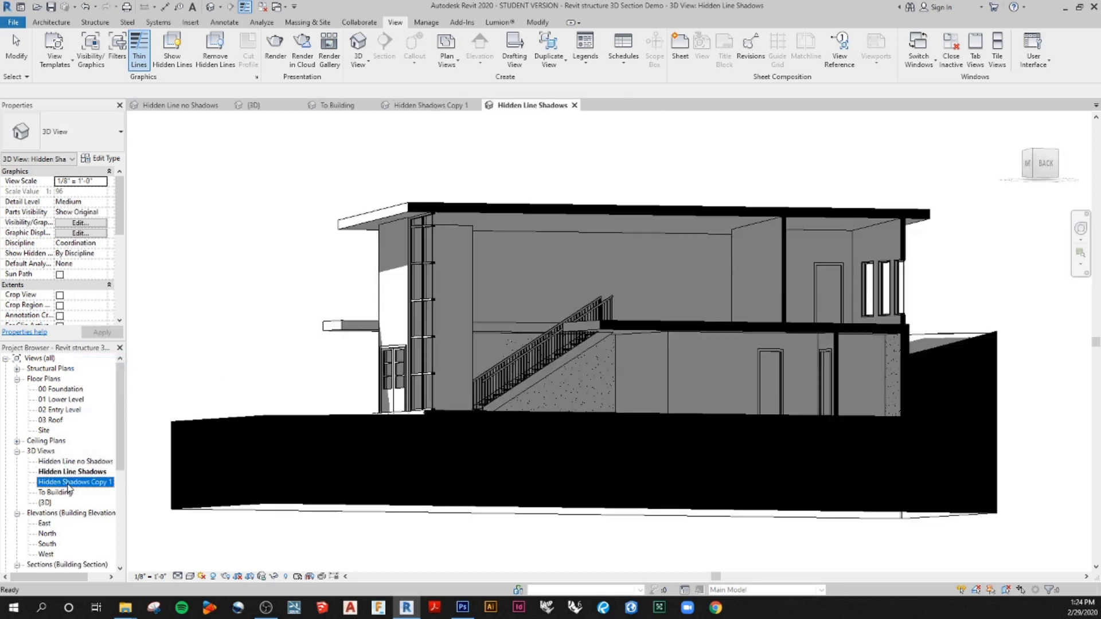
left_click(94, 363)
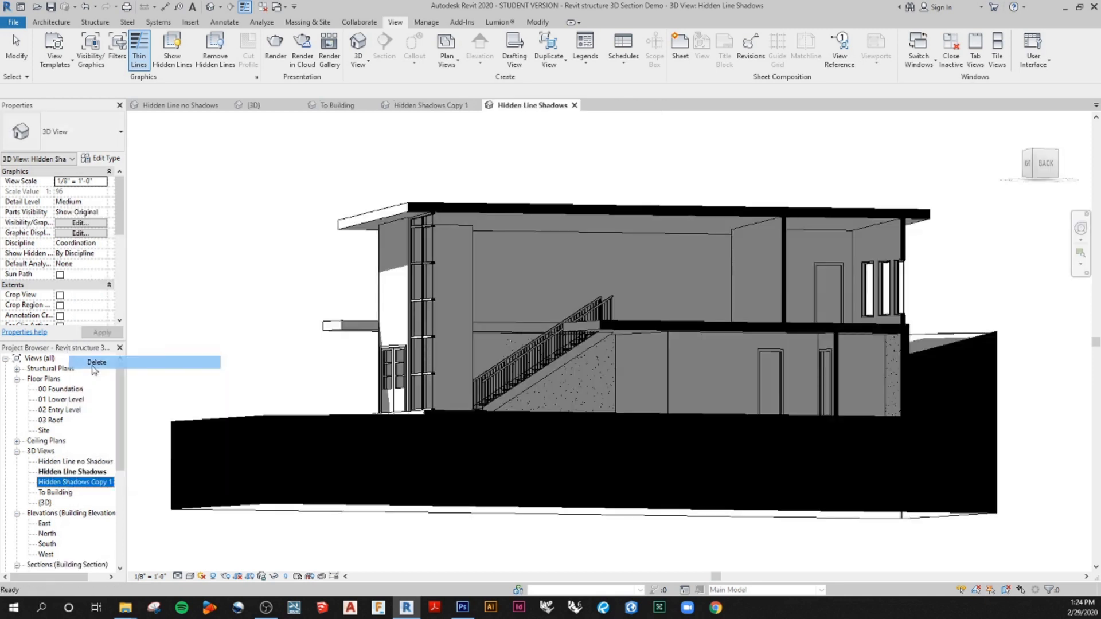
right_click(49, 461)
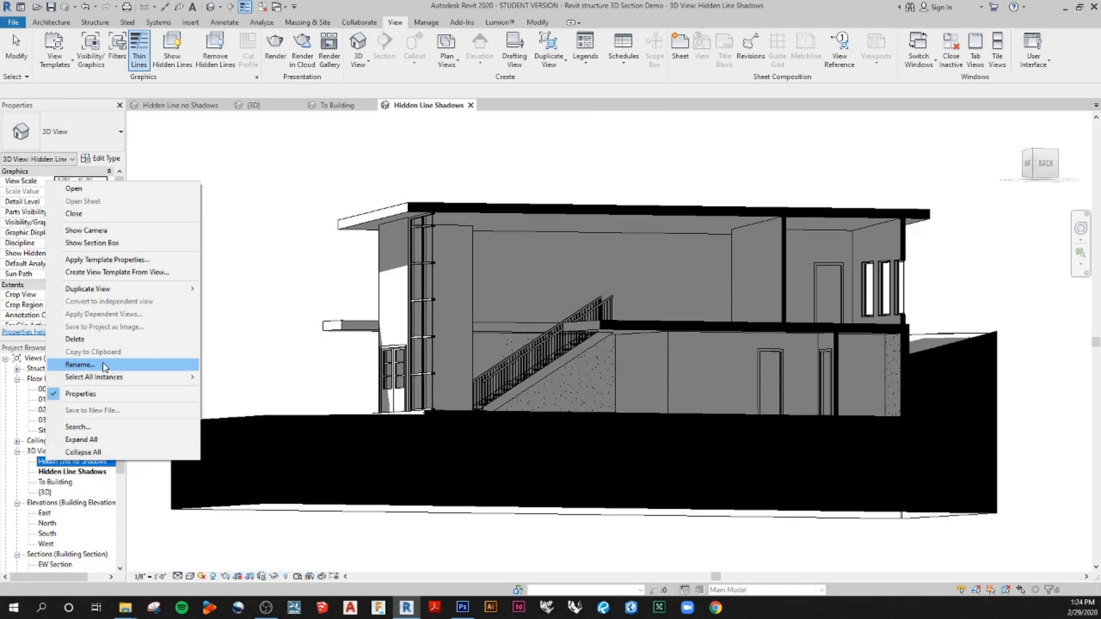
left_click(86, 339)
Duplicate the Hidden Line Shadows view as an independent view without detailing
left_click(89, 462)
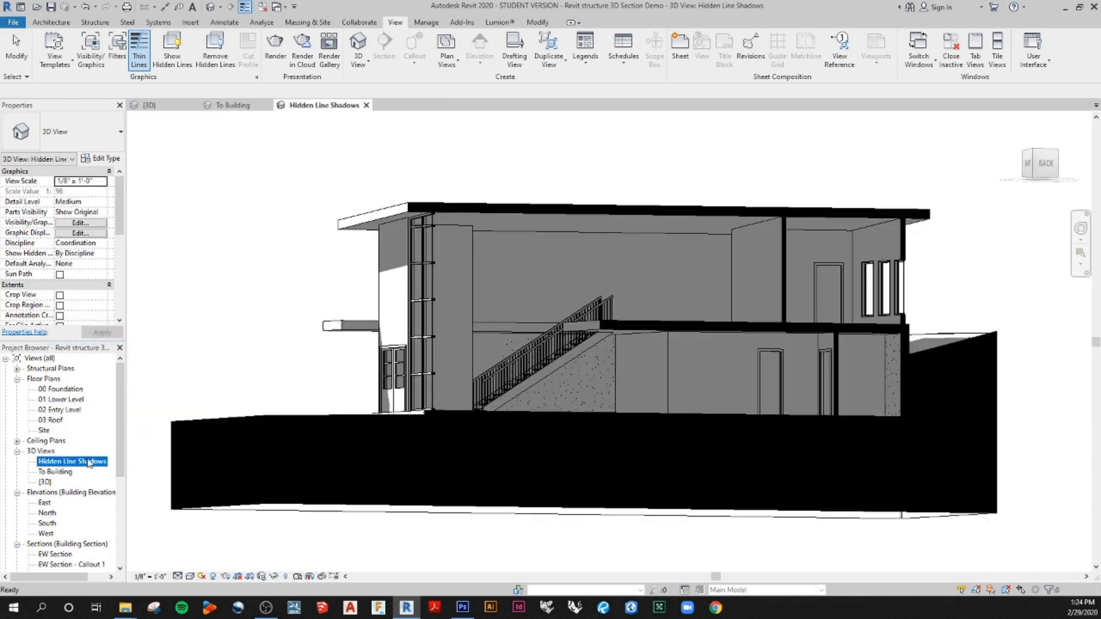
right_click(45, 463)
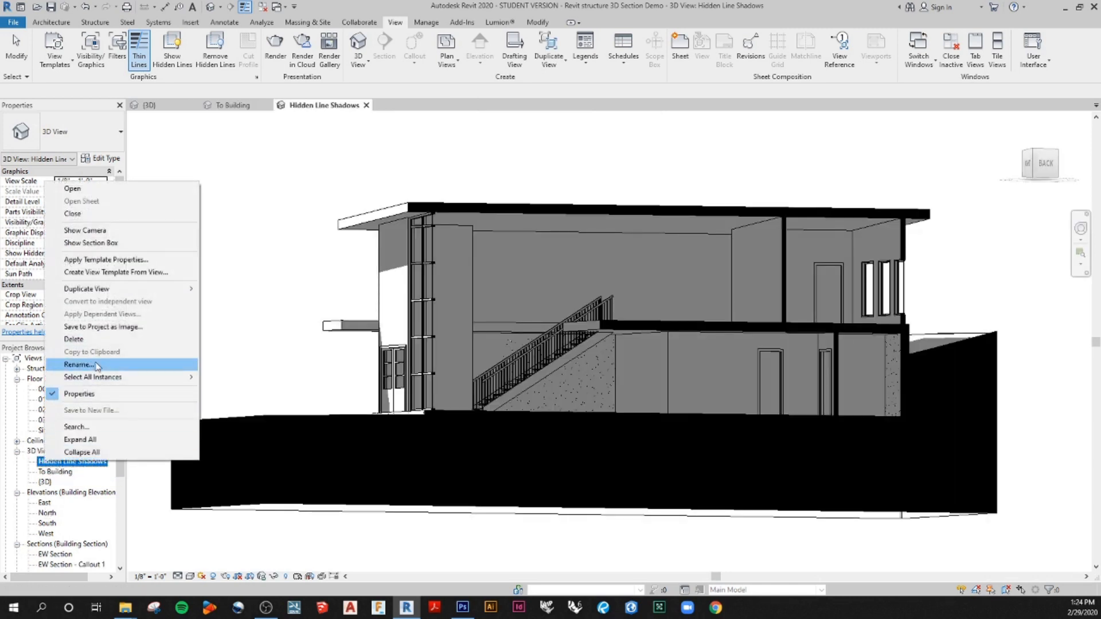
mouse_move(104, 289)
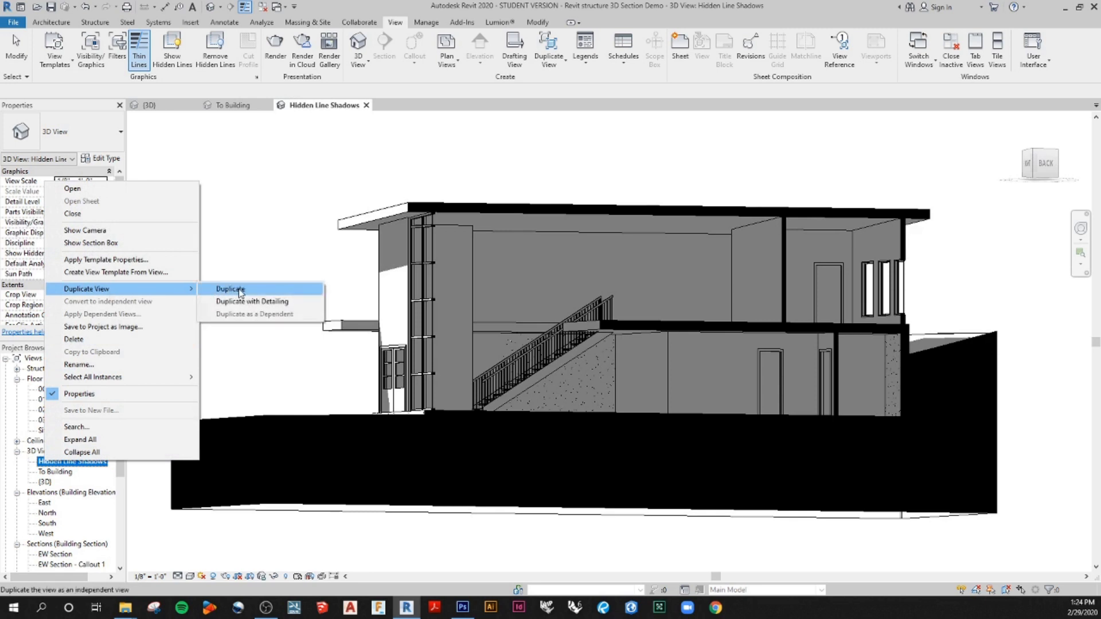
left_click(239, 290)
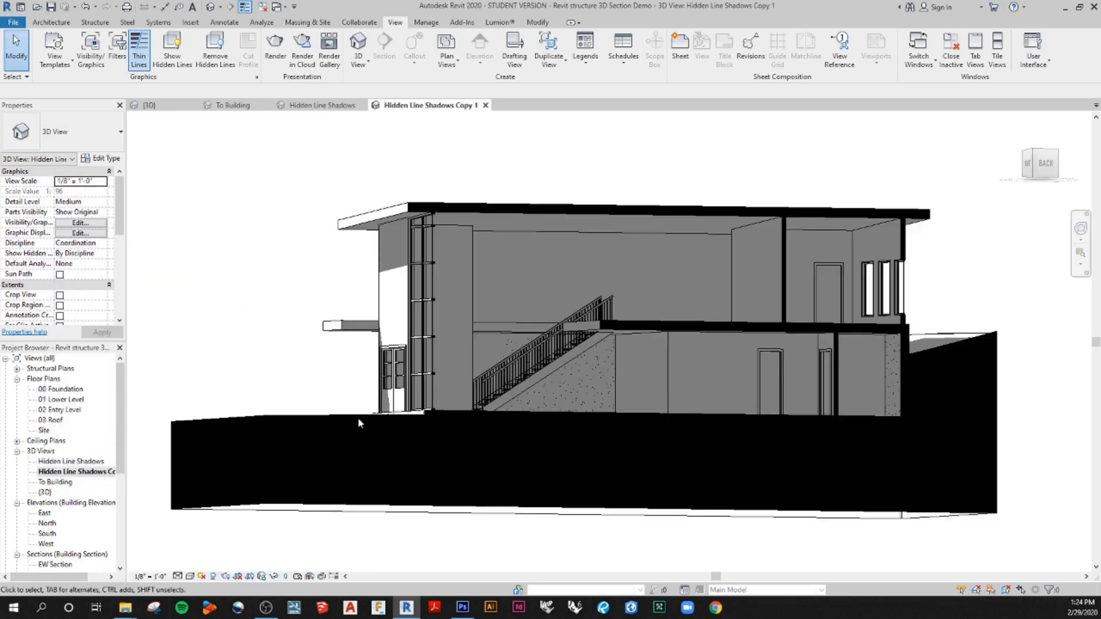
Turn off shadows in the duplicated Hidden Line Shadows view
left_click(70, 472)
key("Escape")
left_click(214, 576)
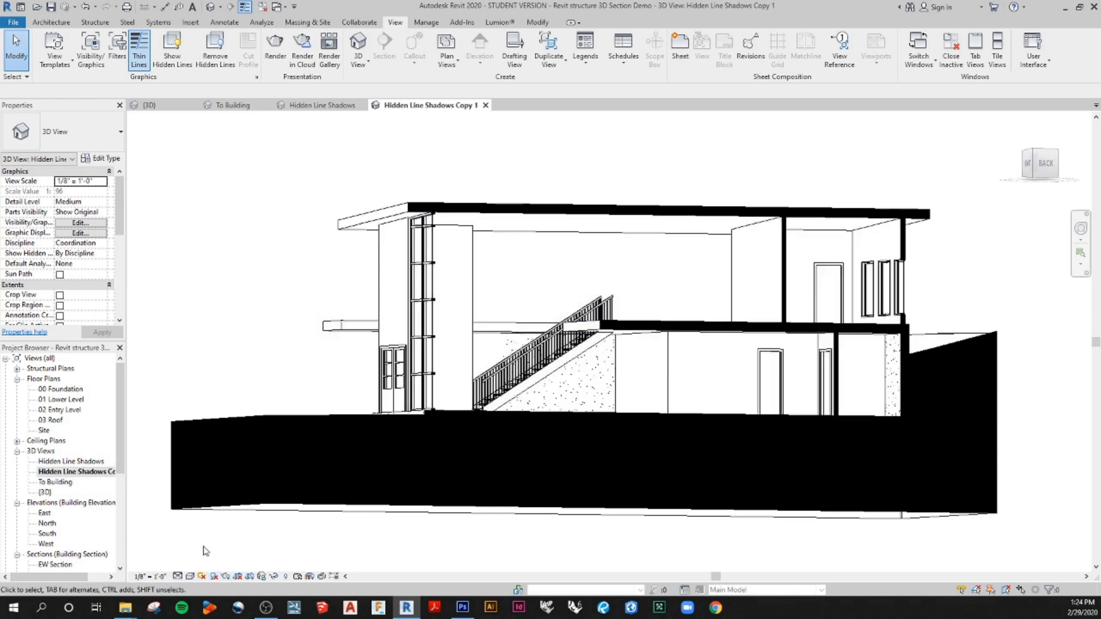
Rename the duplicated view Hidden Line Shadows Copy 1 as Hidden Line NO Shadows Copy 1
left_click(47, 472)
right_click(51, 475)
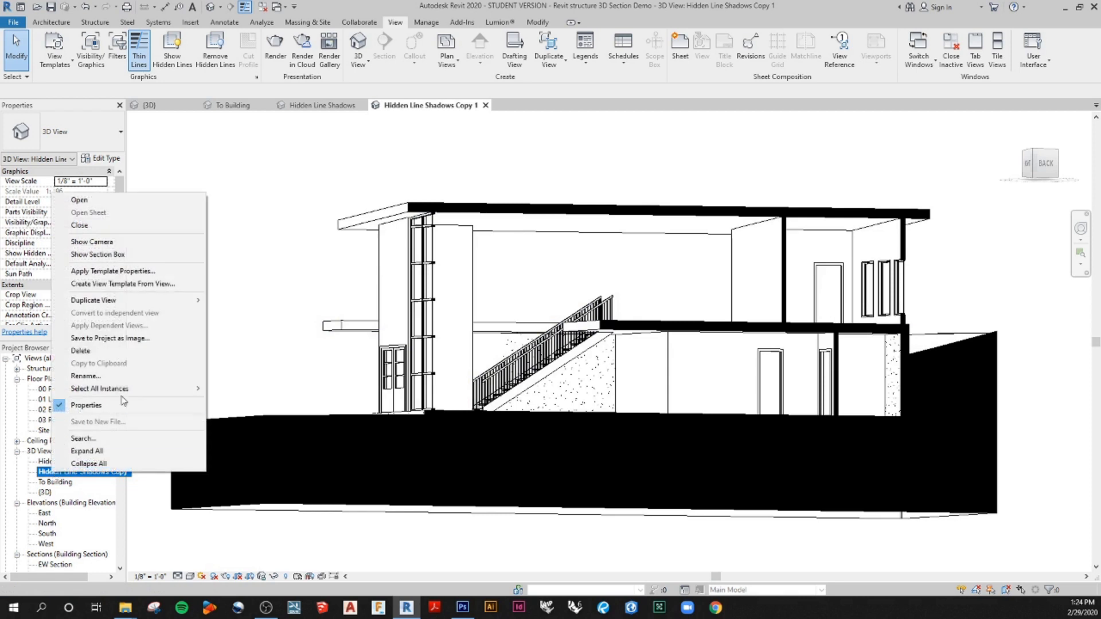
left_click(114, 381)
left_click(79, 472)
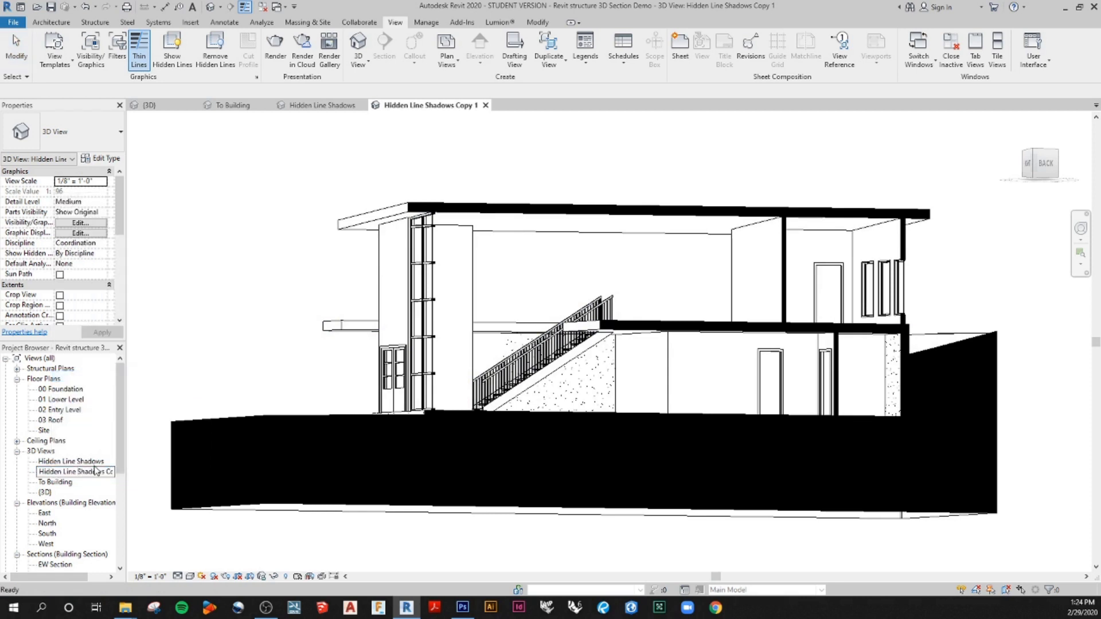
type("NO")
key("Return")
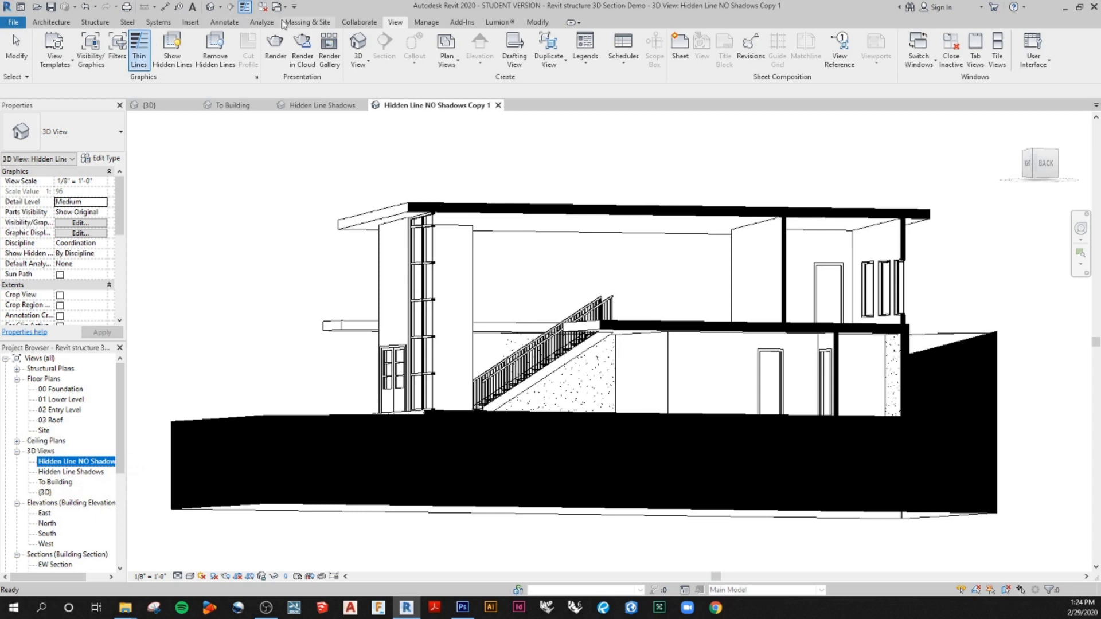
Open the rendering settings for the Hidden Line NO Shadows view and keep the quality at Draft
left_click(394, 26)
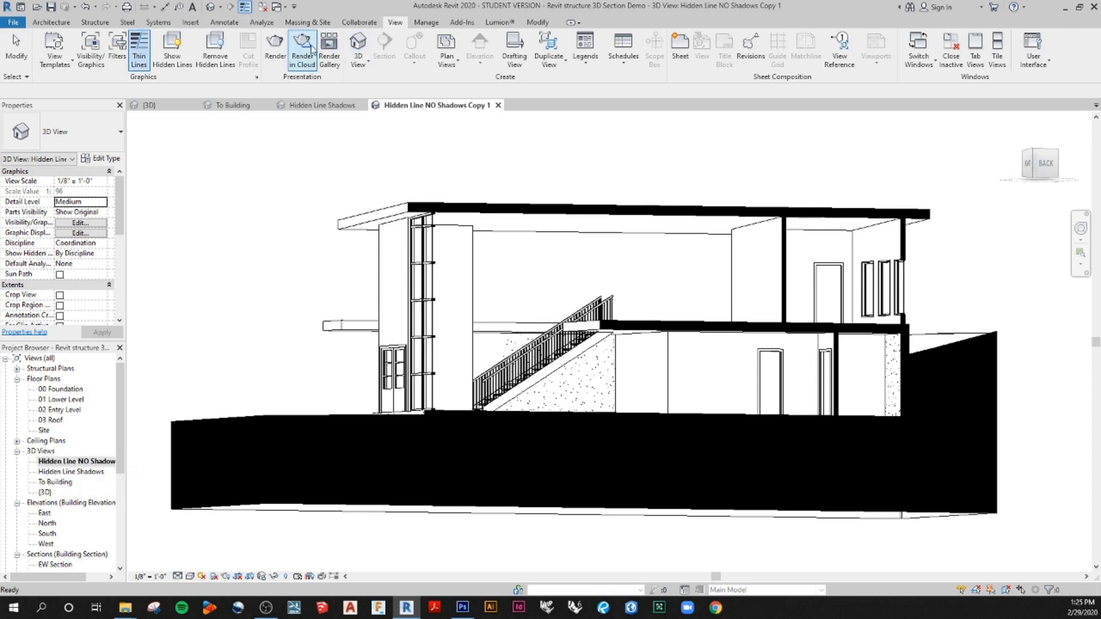
left_click(275, 53)
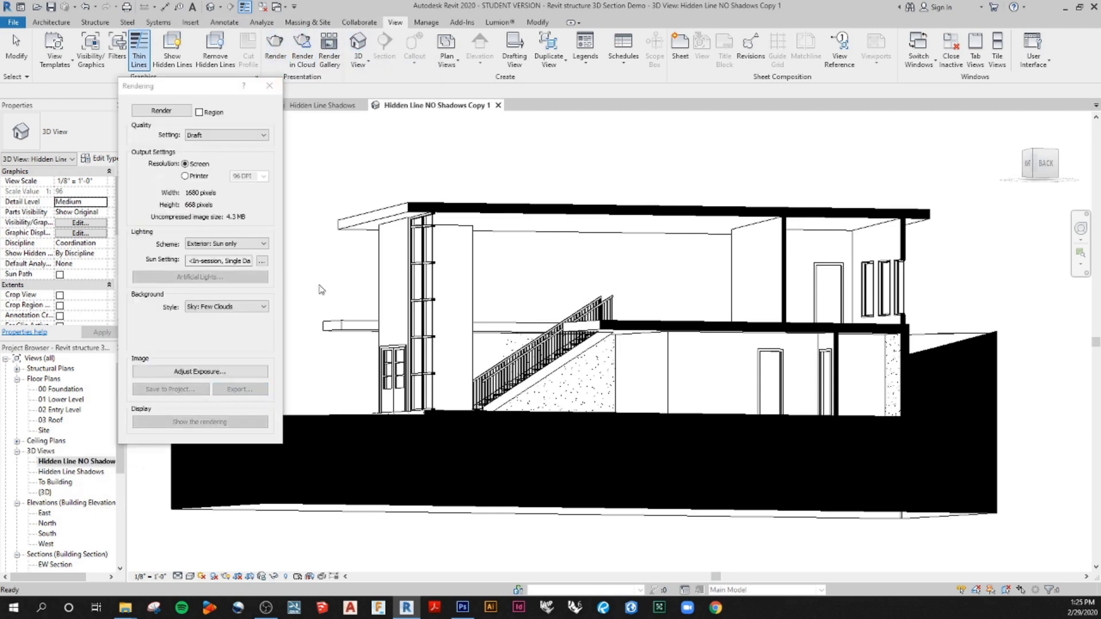
left_click(206, 137)
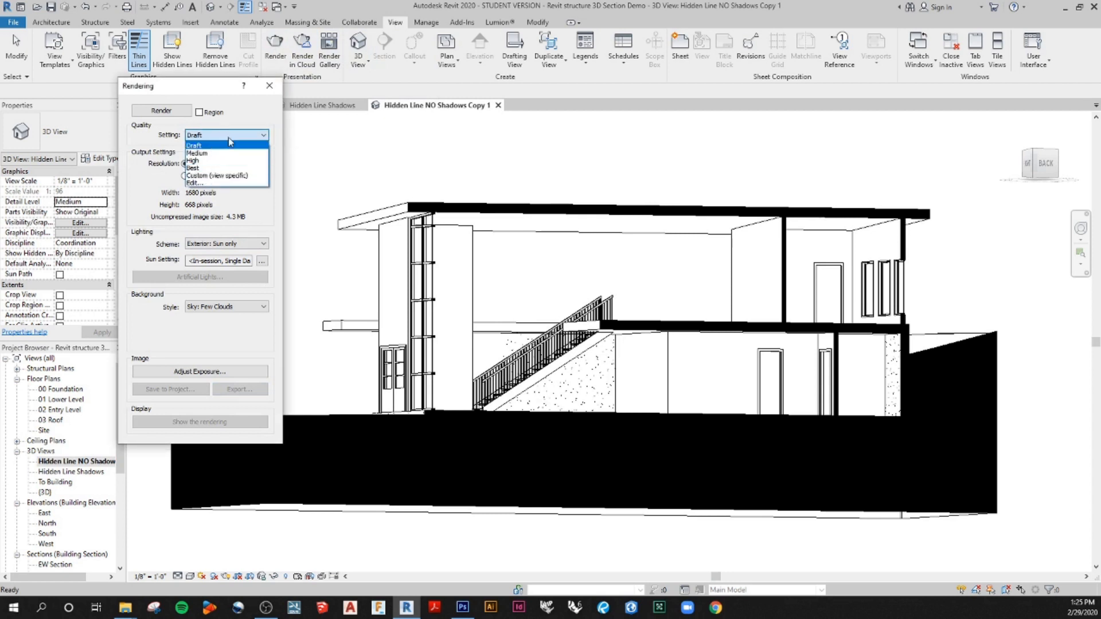
left_click(237, 134)
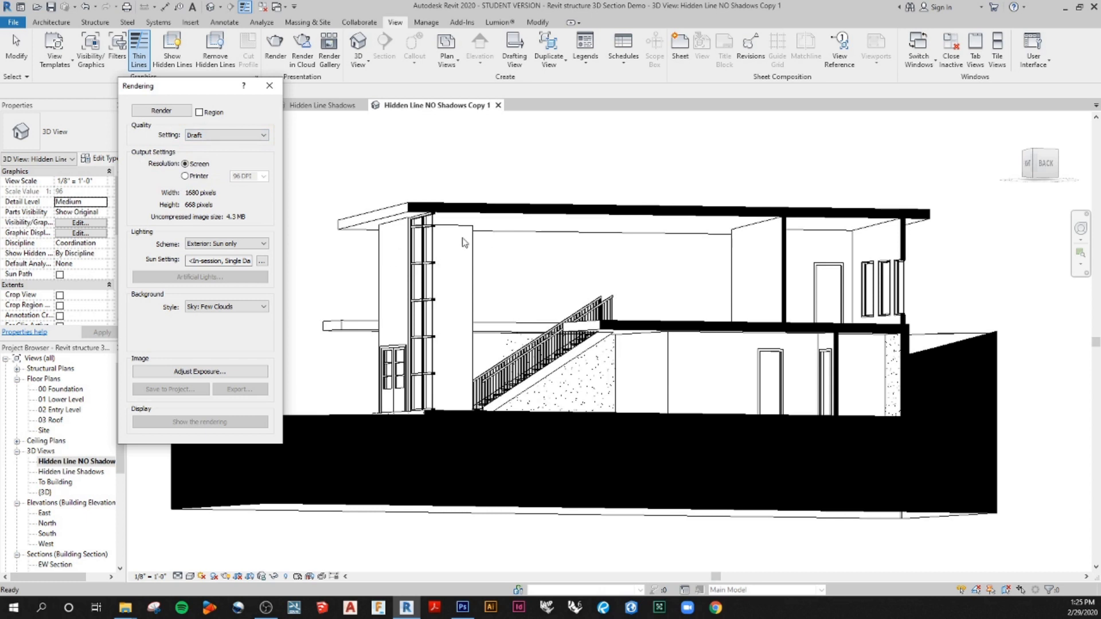
Try a printer output resolution of 600 DPI for the render and return to screen resolution
left_click(185, 176)
left_click(263, 176)
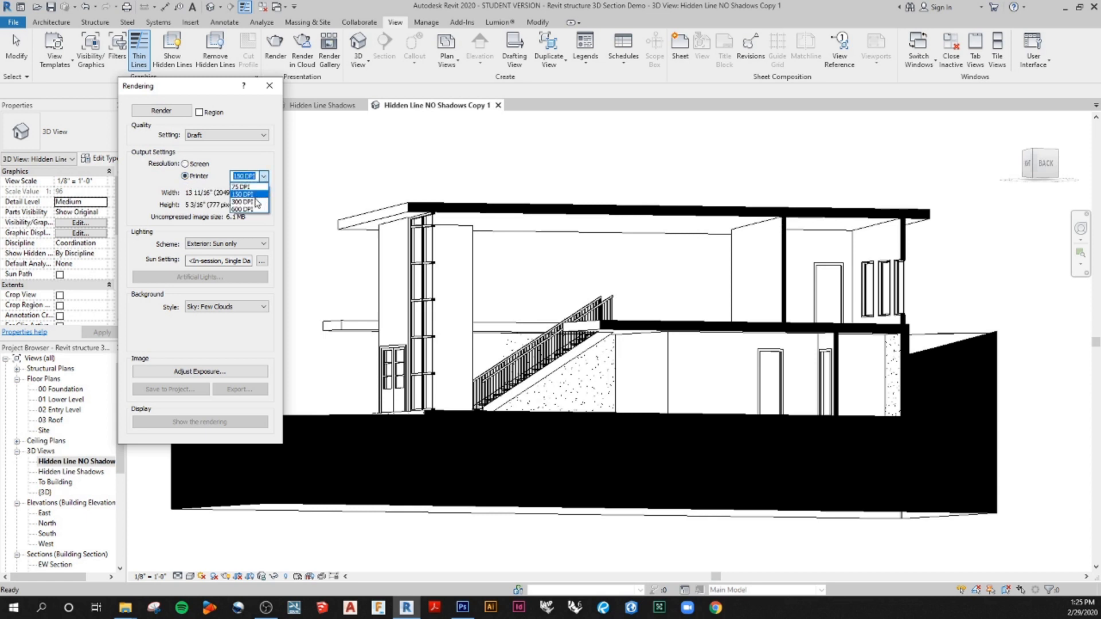
left_click(254, 209)
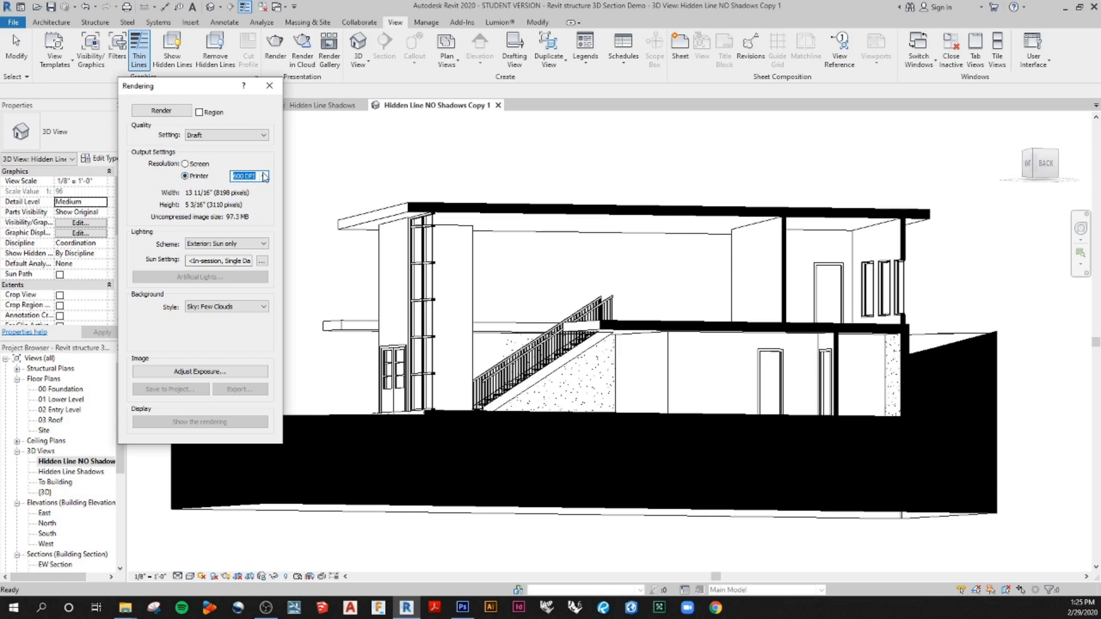
left_click(188, 165)
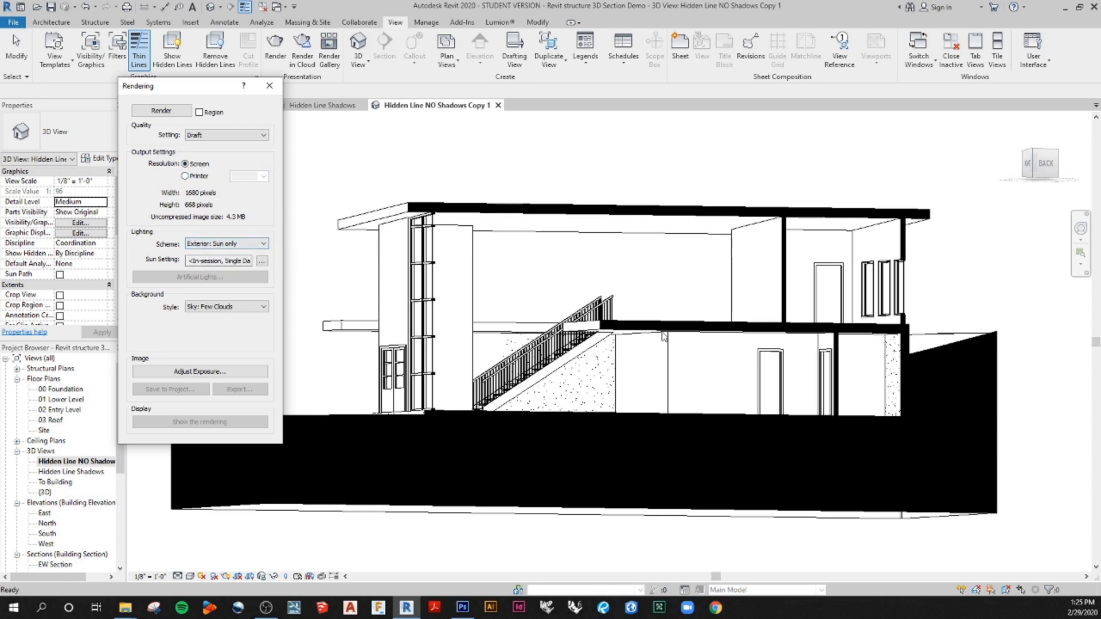
Set the render's lighting scheme to Exterior: Sun and Artificial
left_click(246, 244)
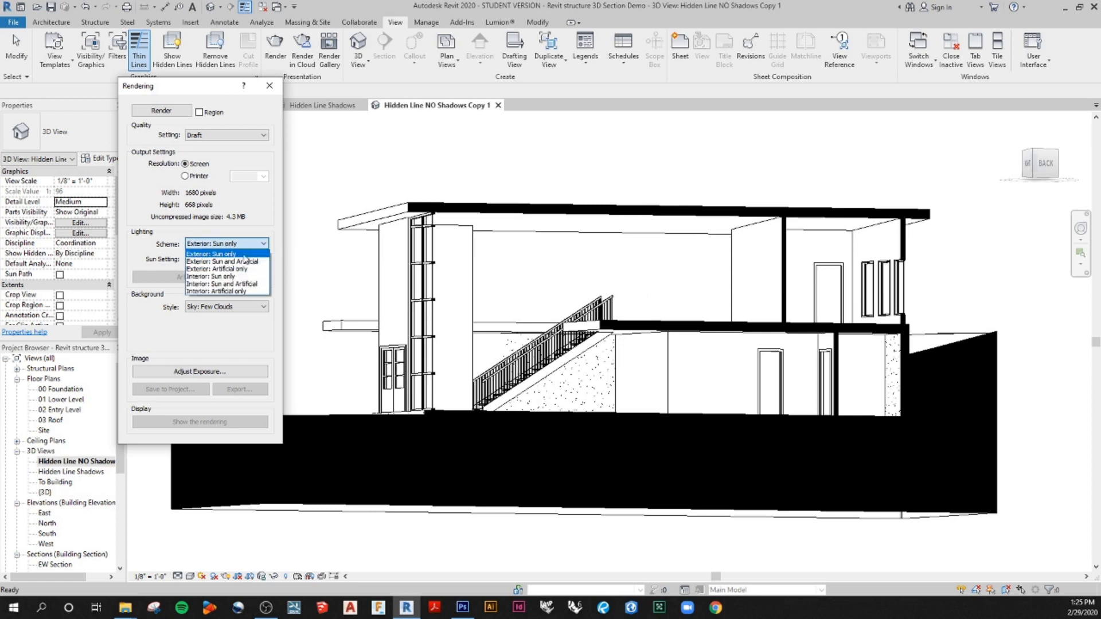
left_click(245, 262)
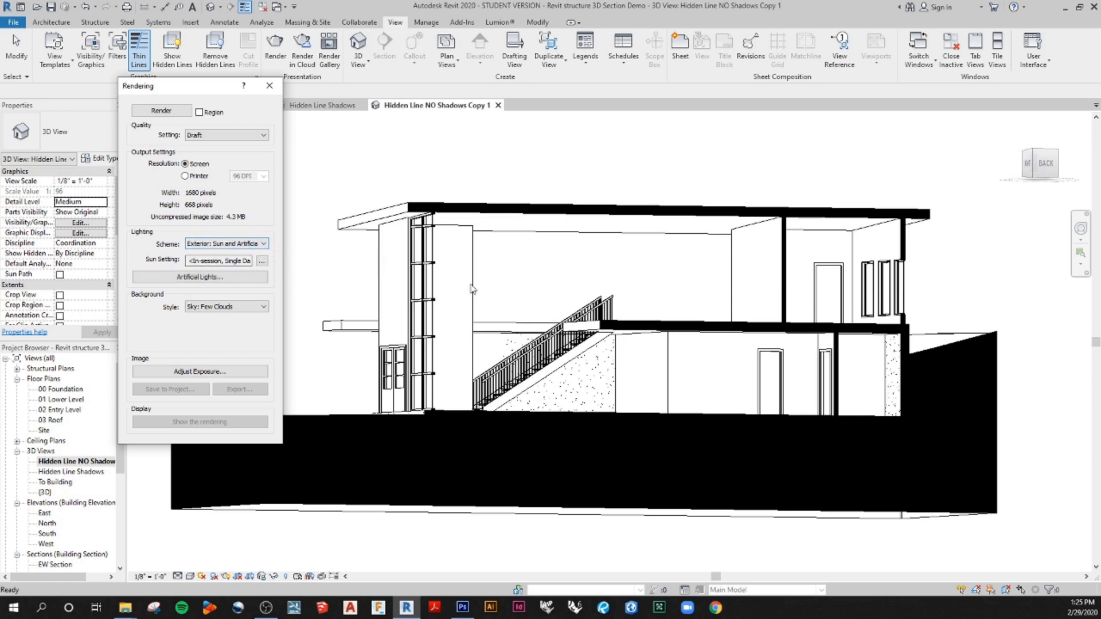
left_click(262, 243)
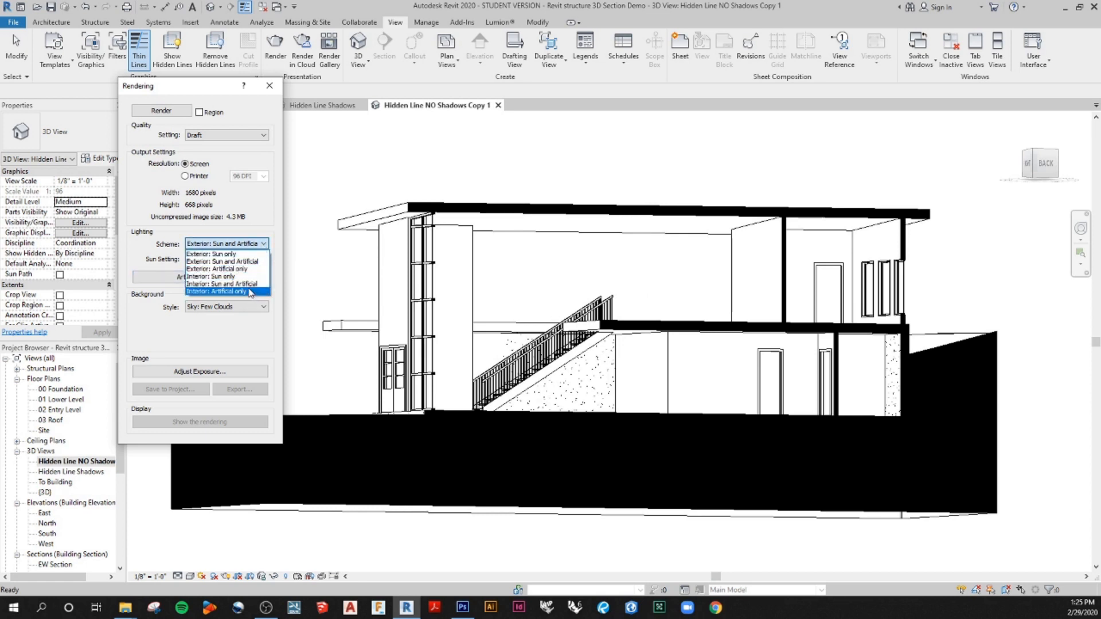
left_click(263, 243)
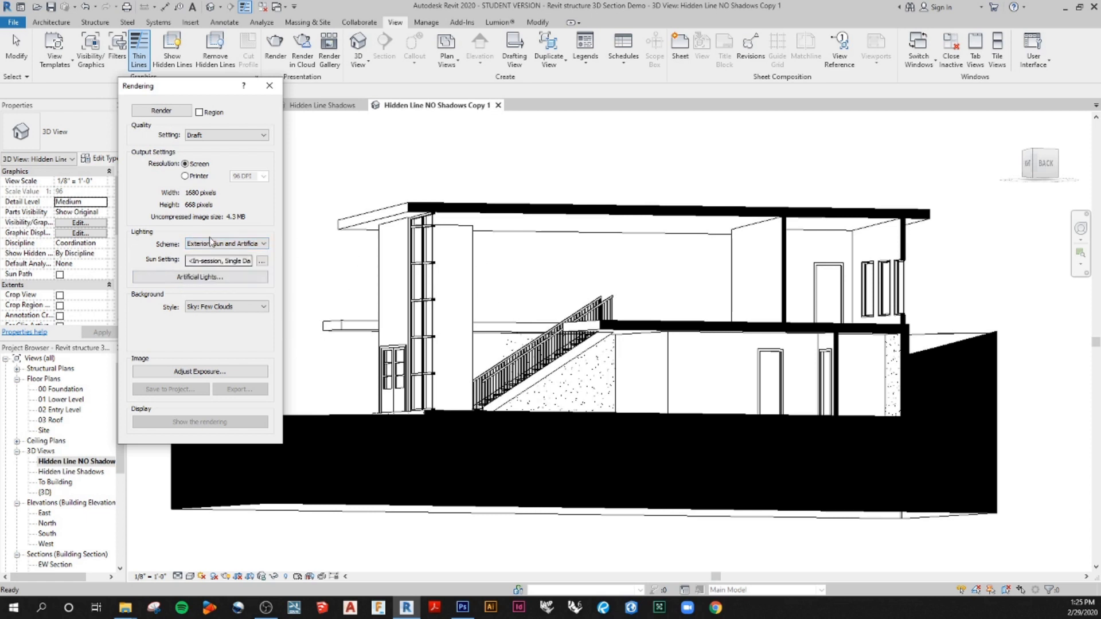
Change the render background from sky to a solid white color
left_click(224, 308)
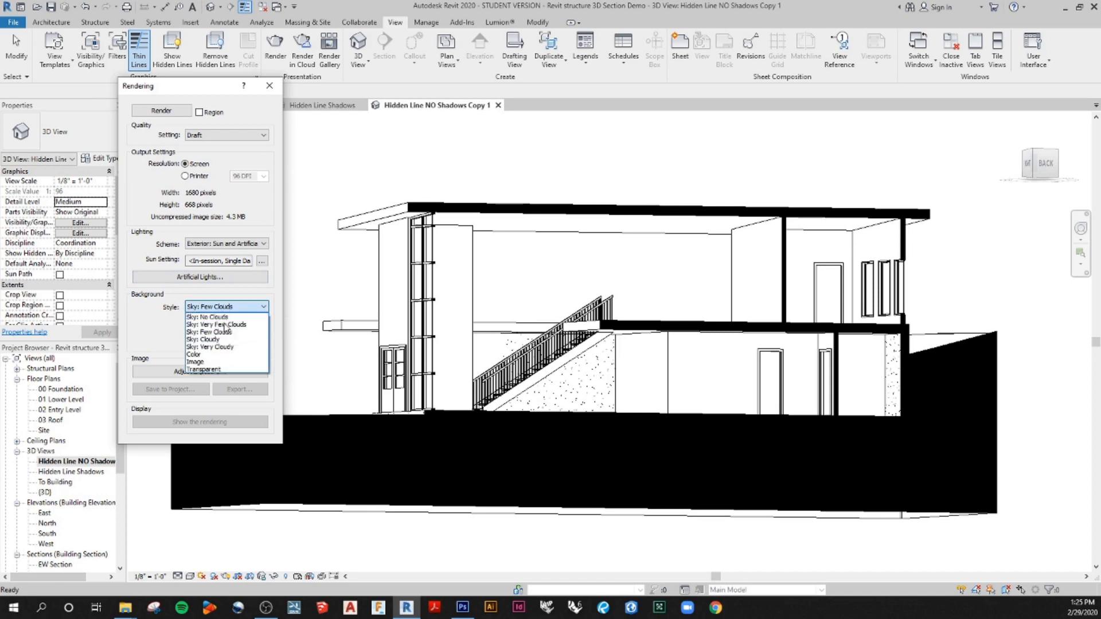
left_click(214, 355)
left_click(252, 328)
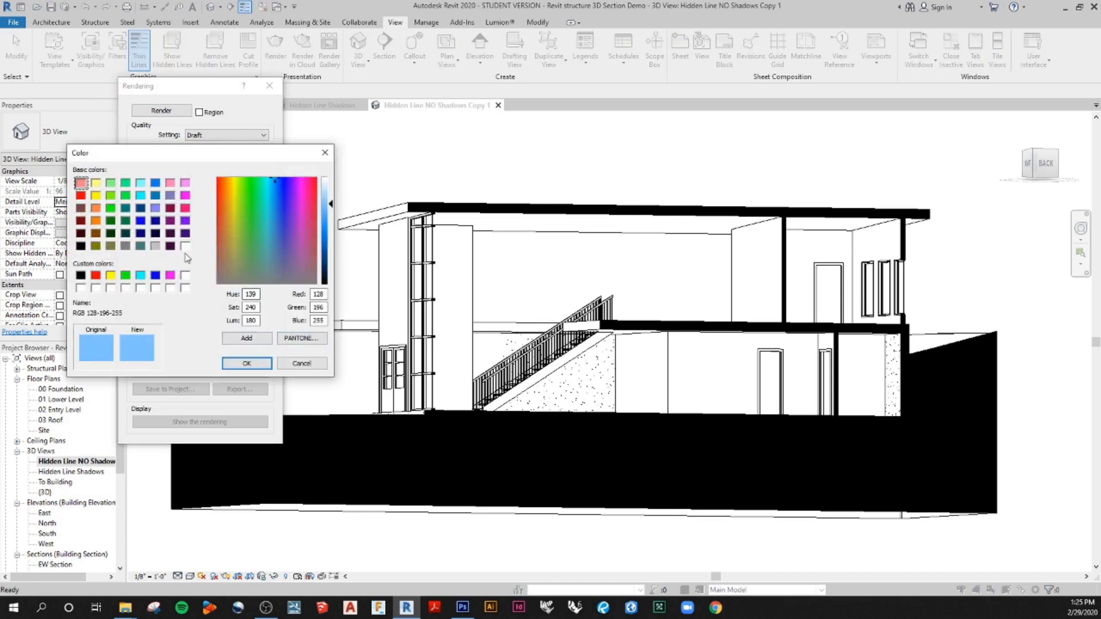
left_click(184, 245)
left_click(246, 362)
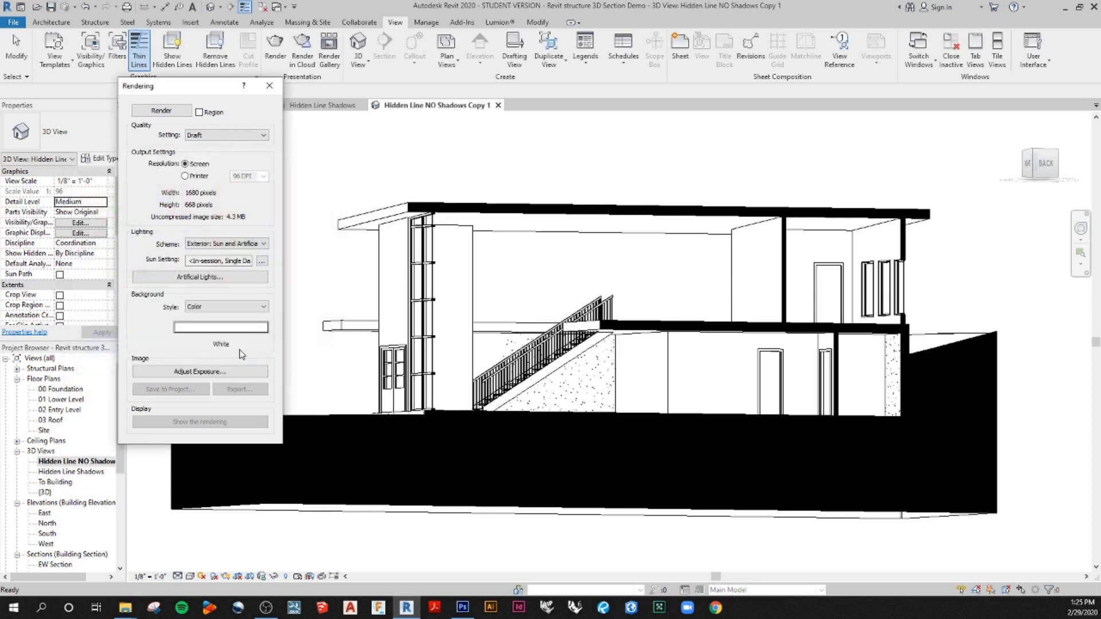
Render the section view and save the image to the project as 3d Section Render 2
left_click(162, 111)
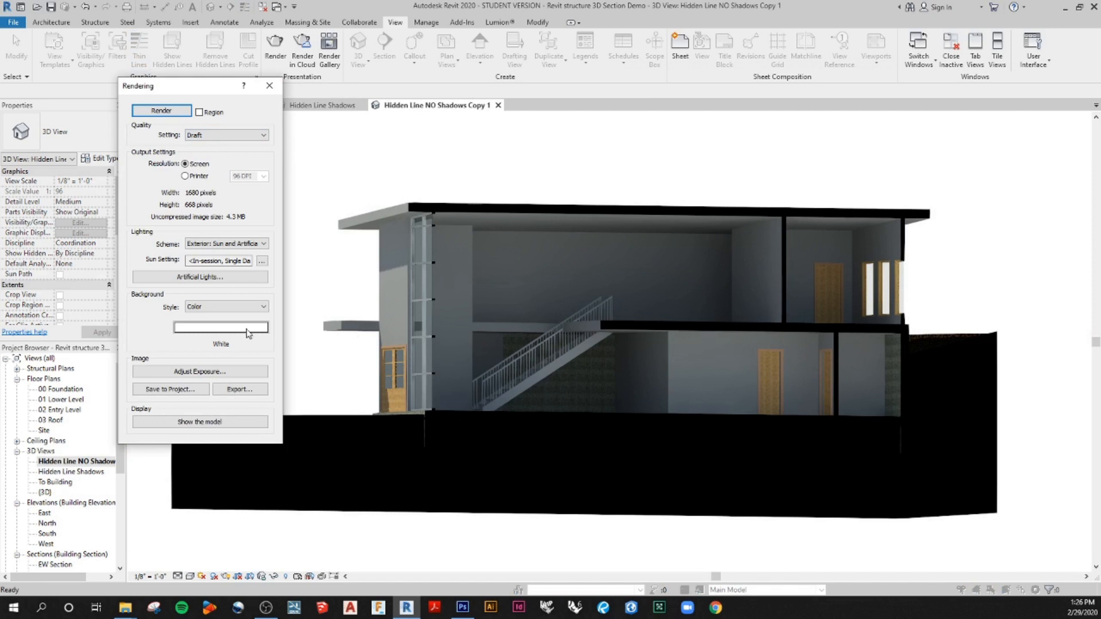
left_click(171, 390)
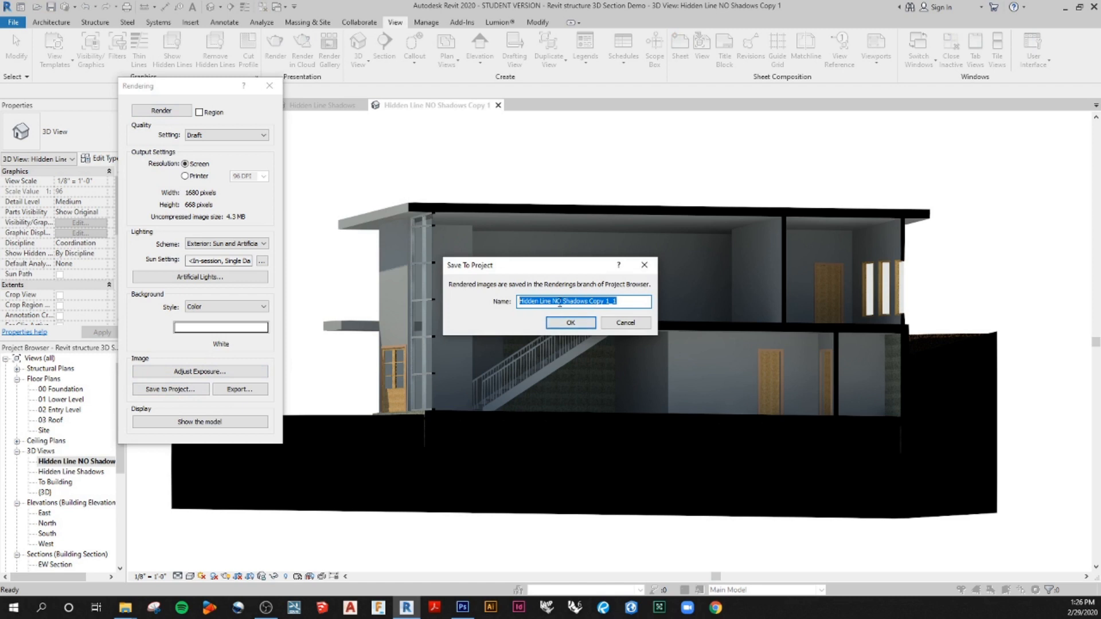
type("3d Section Render 2")
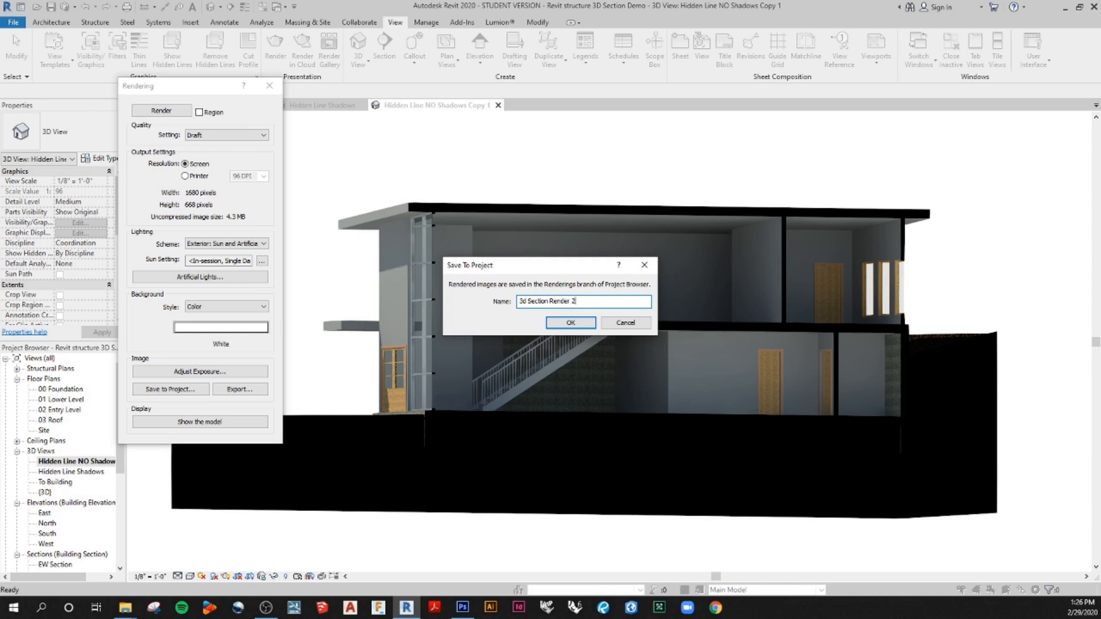
key("Return")
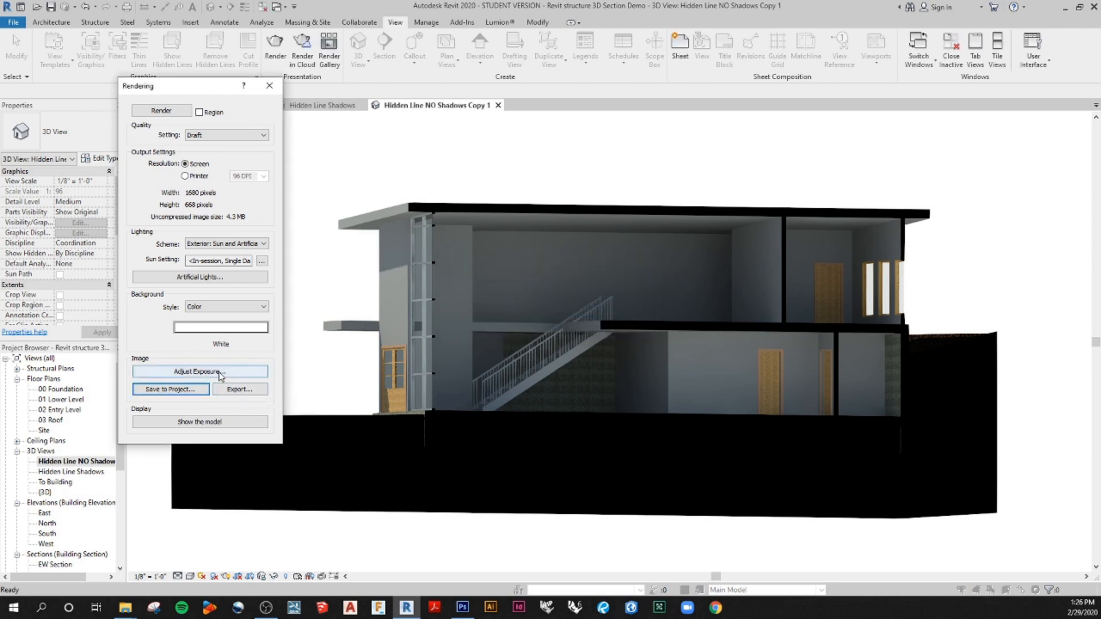
Adjust the rendered image's exposure by lowering the highlights to 0.13 and fine-tuning the exposure value
left_click(199, 372)
left_click_drag(213, 150, 875, 92)
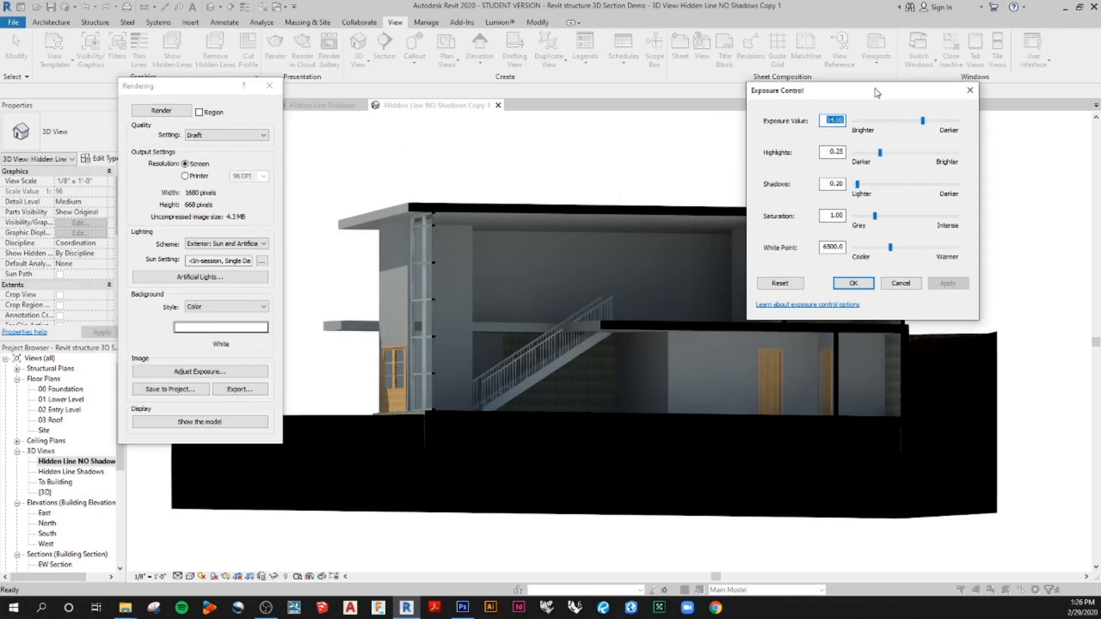
mouse_move(879, 151)
left_mouse_down()
mouse_move(906, 152)
mouse_move(867, 153)
left_mouse_up()
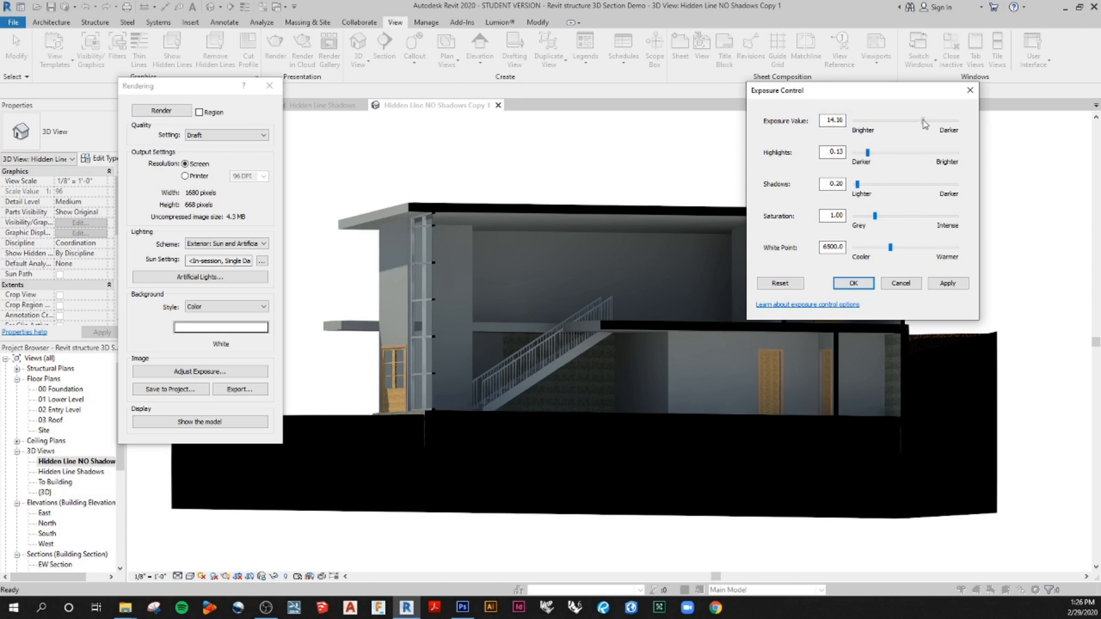
mouse_move(925, 123)
left_mouse_down()
mouse_move(941, 123)
mouse_move(920, 123)
left_mouse_up()
left_click(946, 284)
left_click(970, 90)
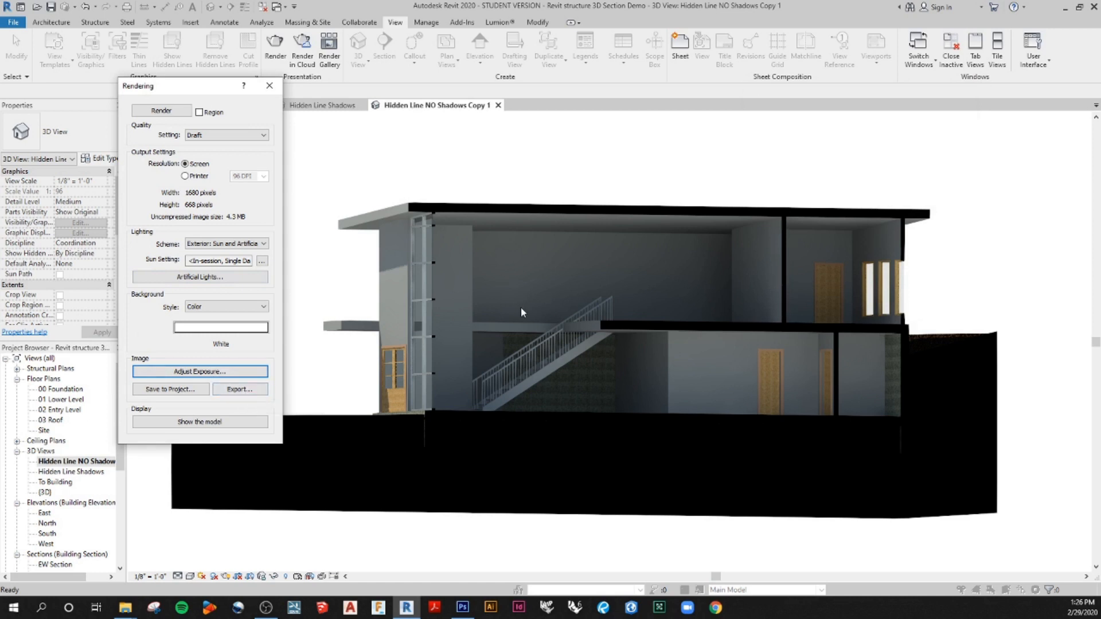
Export the rendering as a JPEG named 3d Section Render in the 3D Section Rendering Demo folder, and save the project
left_click(240, 390)
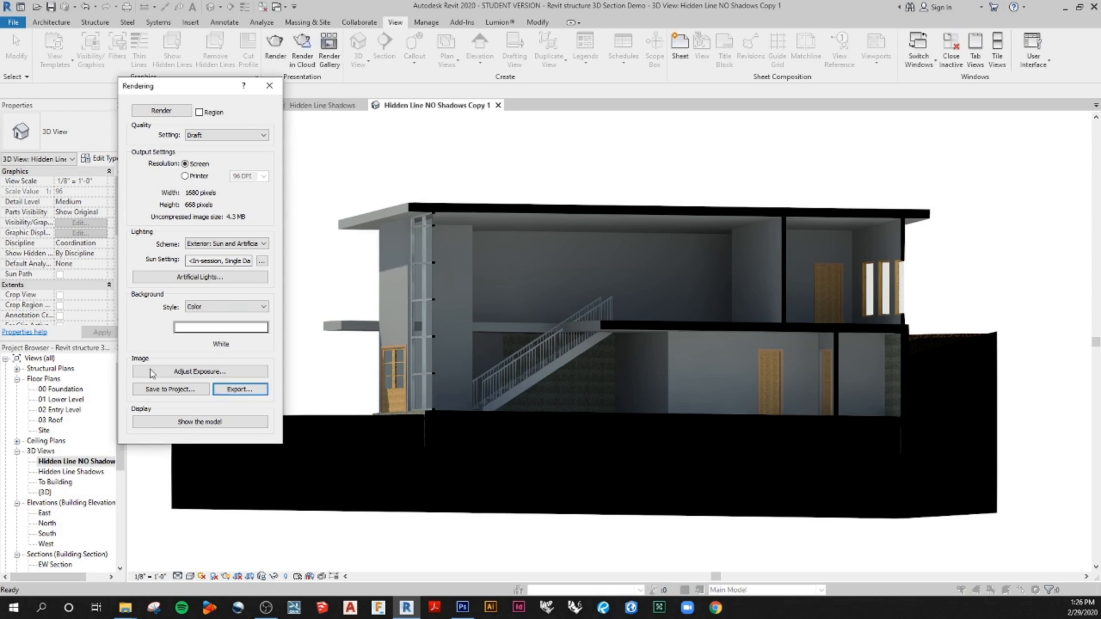
left_click(194, 393)
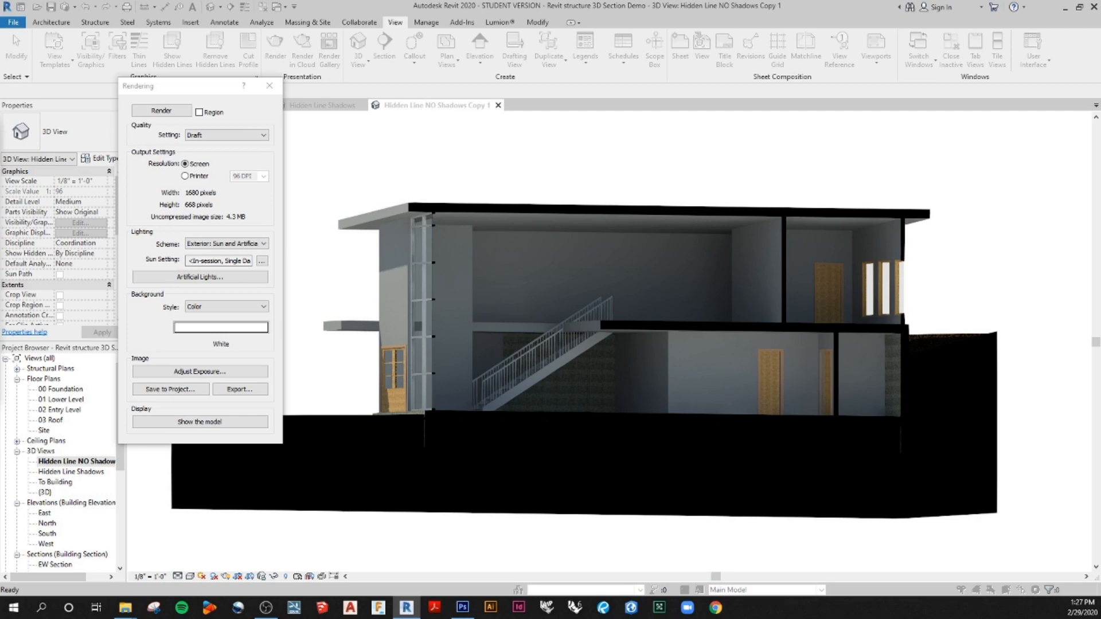
left_click_drag(499, 169, 547, 136)
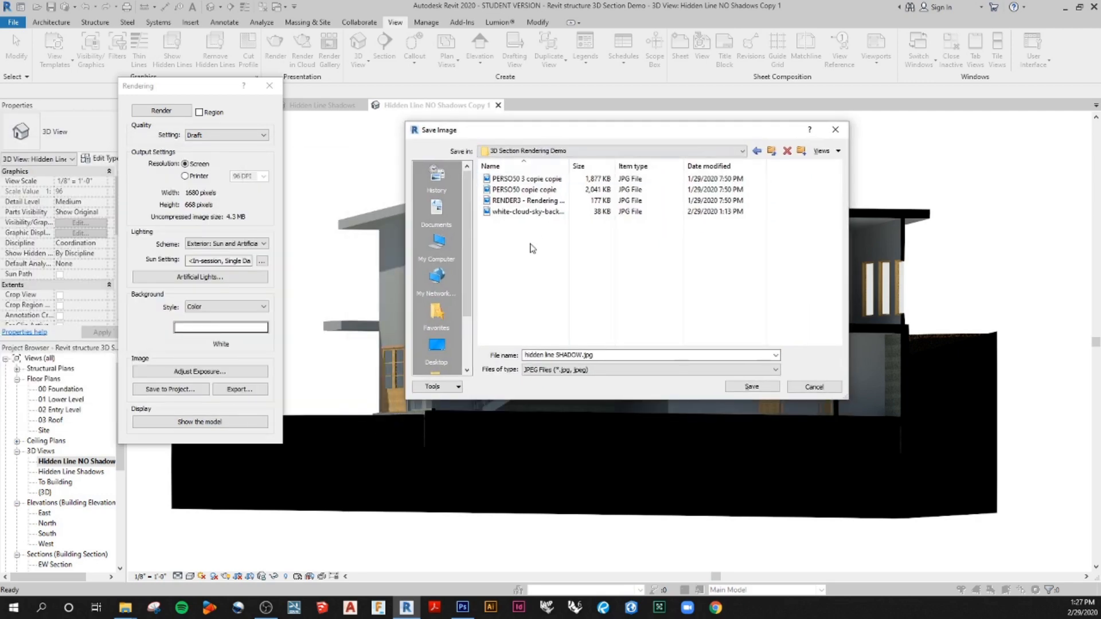
triple_click(542, 355)
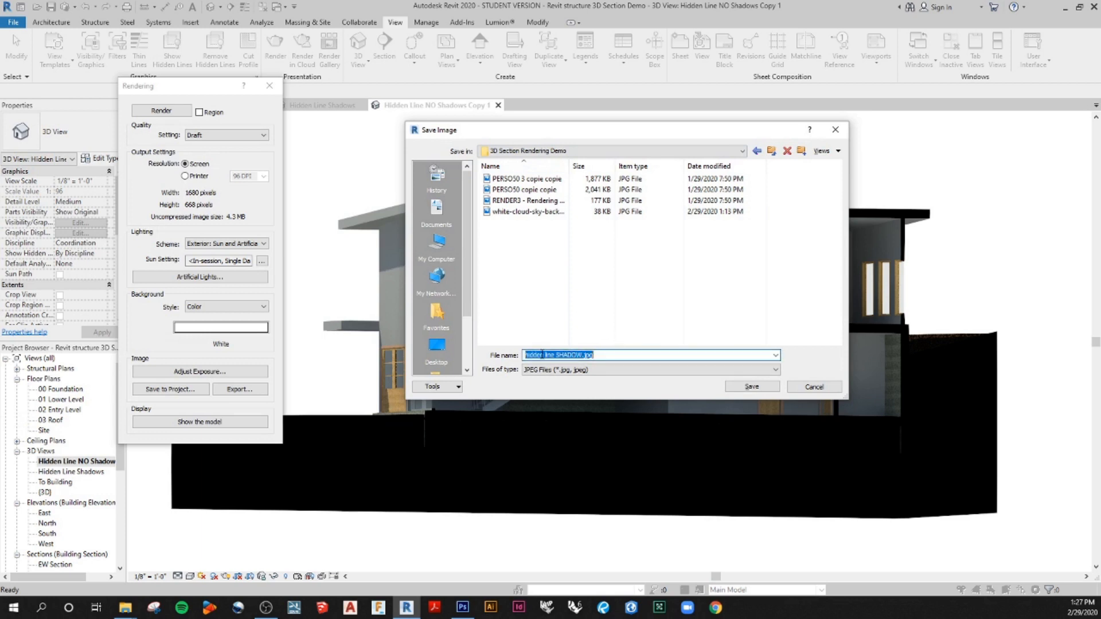
type("3d Section Render")
left_click(746, 387)
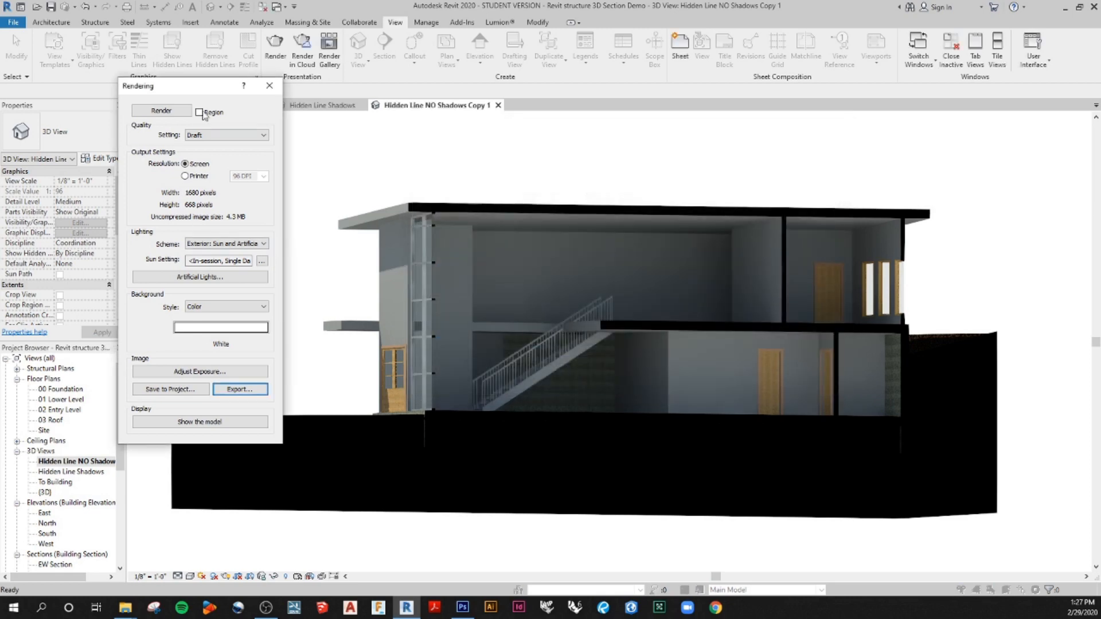
left_click(269, 87)
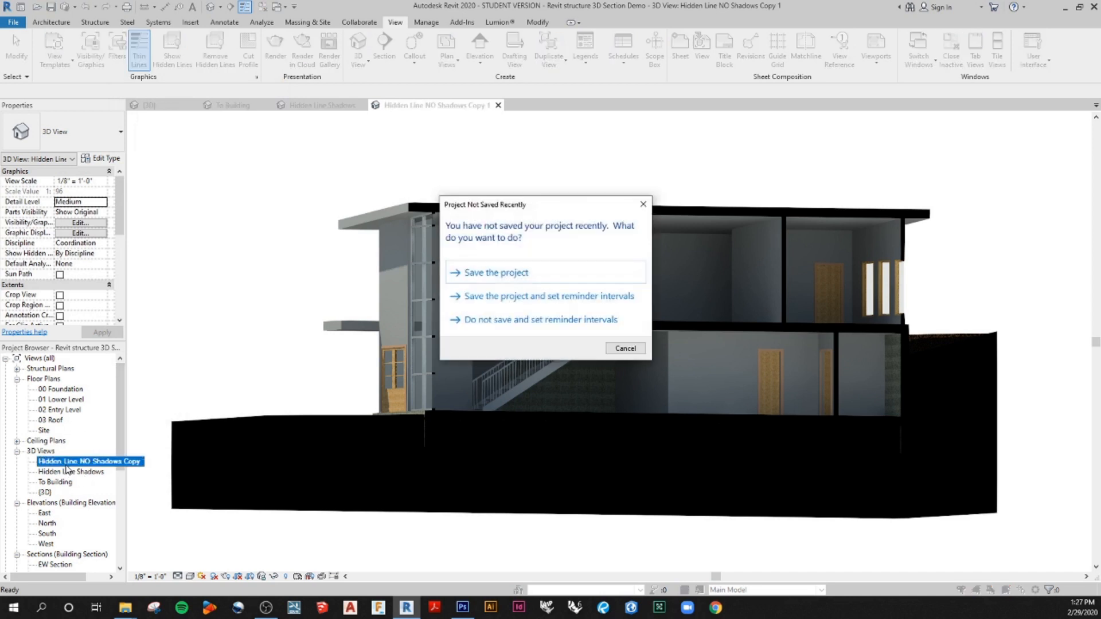
left_click(503, 276)
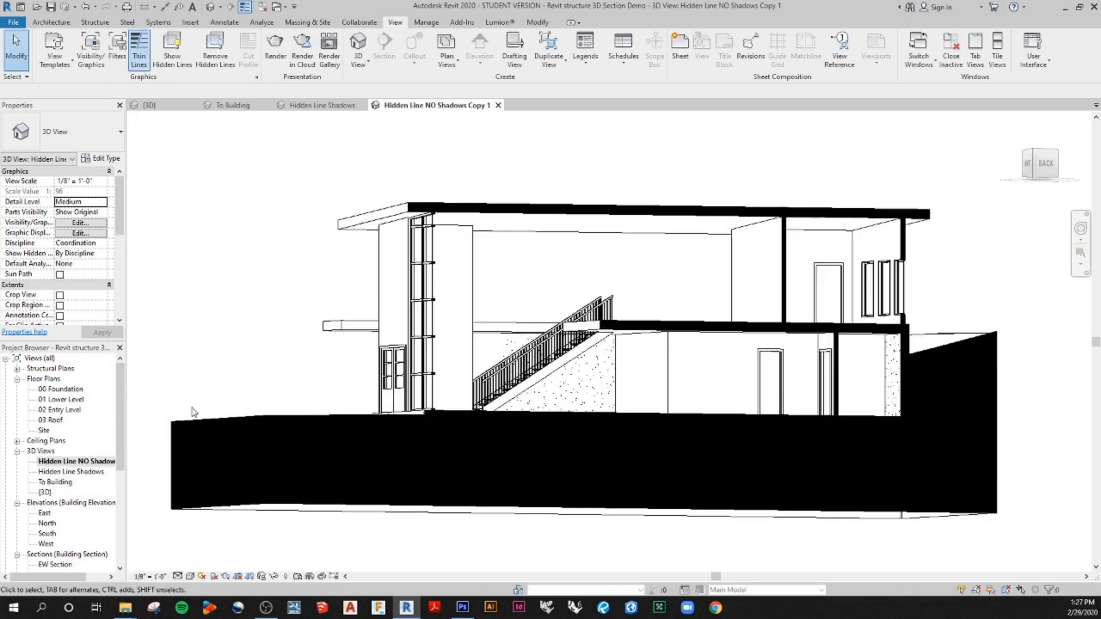
Export the open no-shadow hidden-line view as a JPEG image named hidden line no shadow selection in the 3D Section Rendering Demo folder
left_click(13, 22)
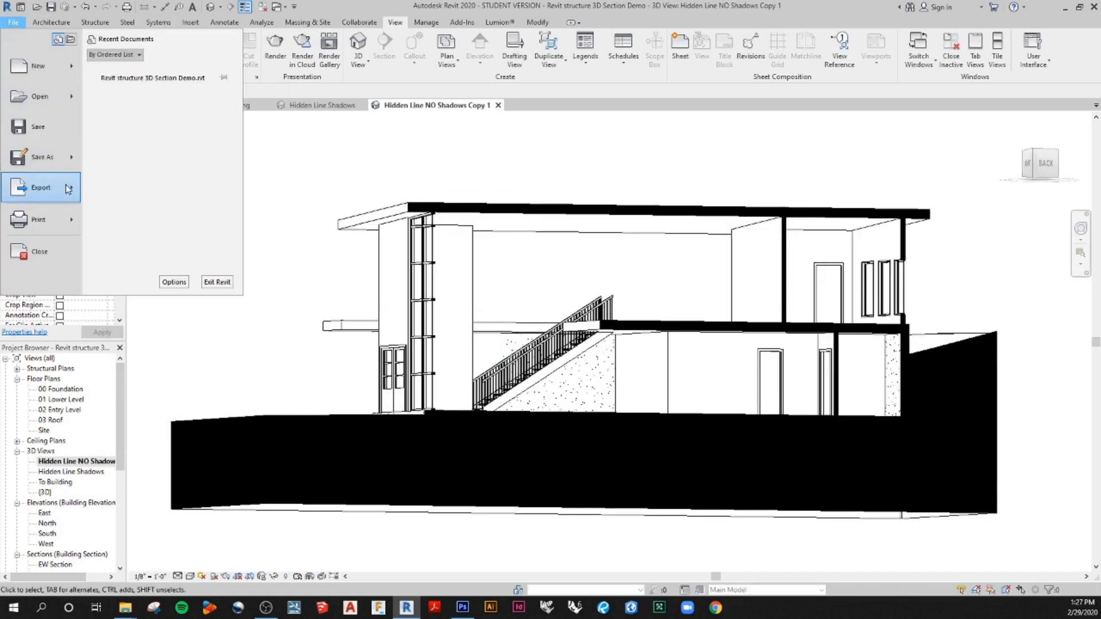
mouse_move(70, 195)
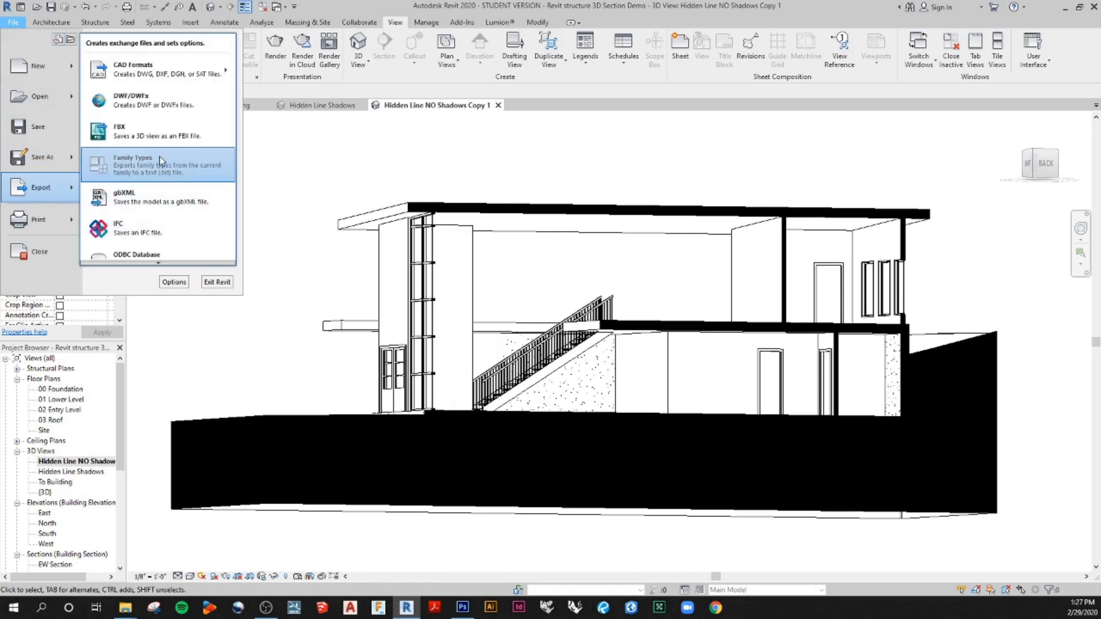
mouse_move(167, 264)
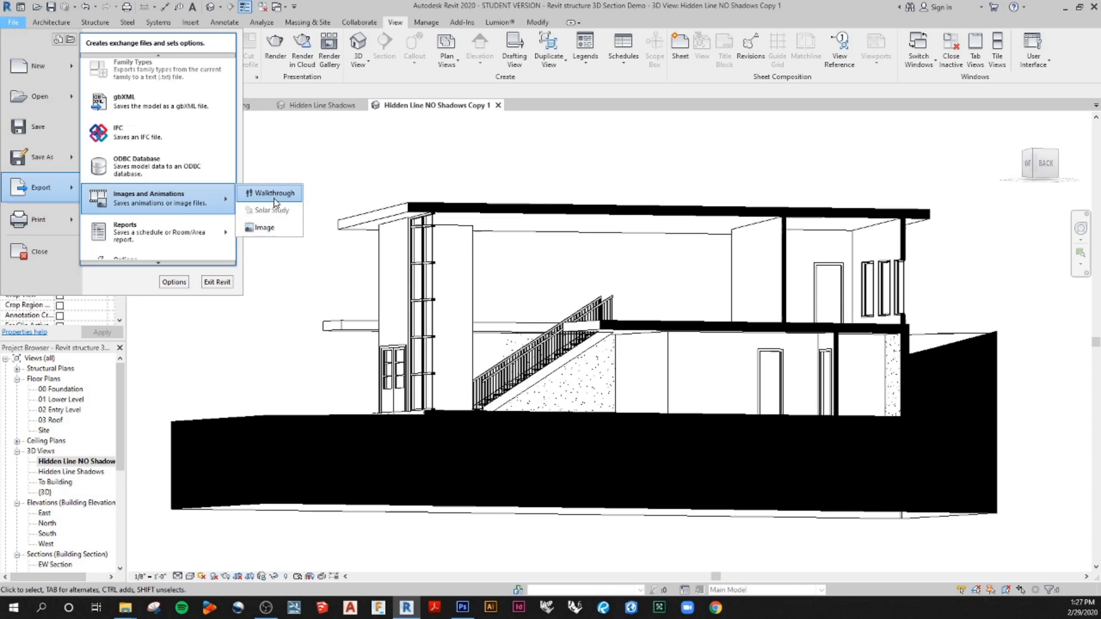
left_click(264, 227)
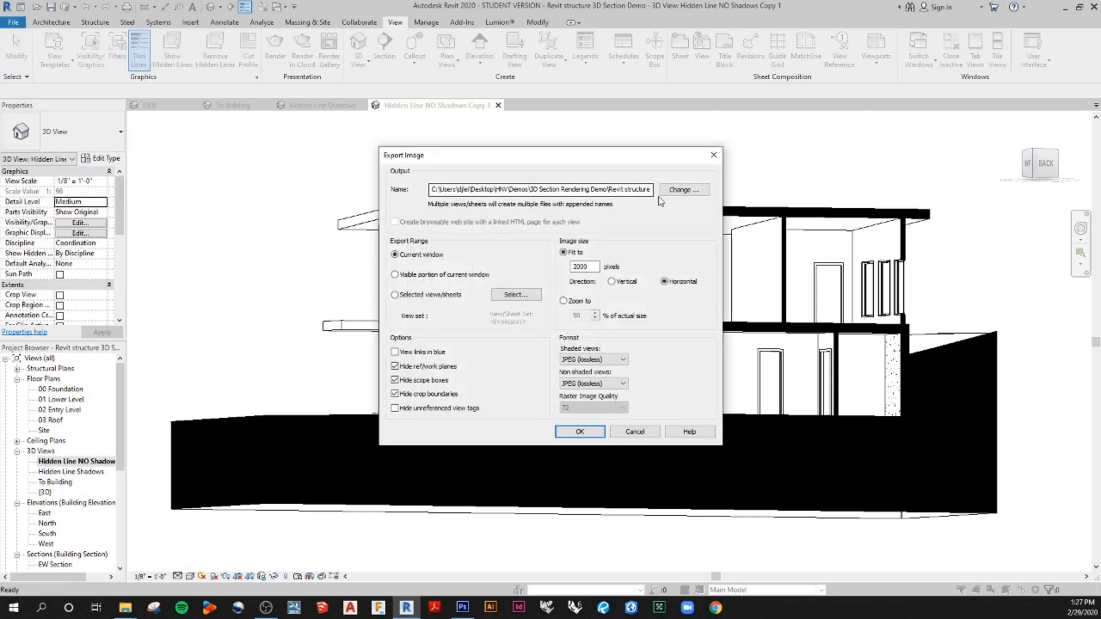
left_click(611, 189)
left_click_drag(611, 189, 737, 192)
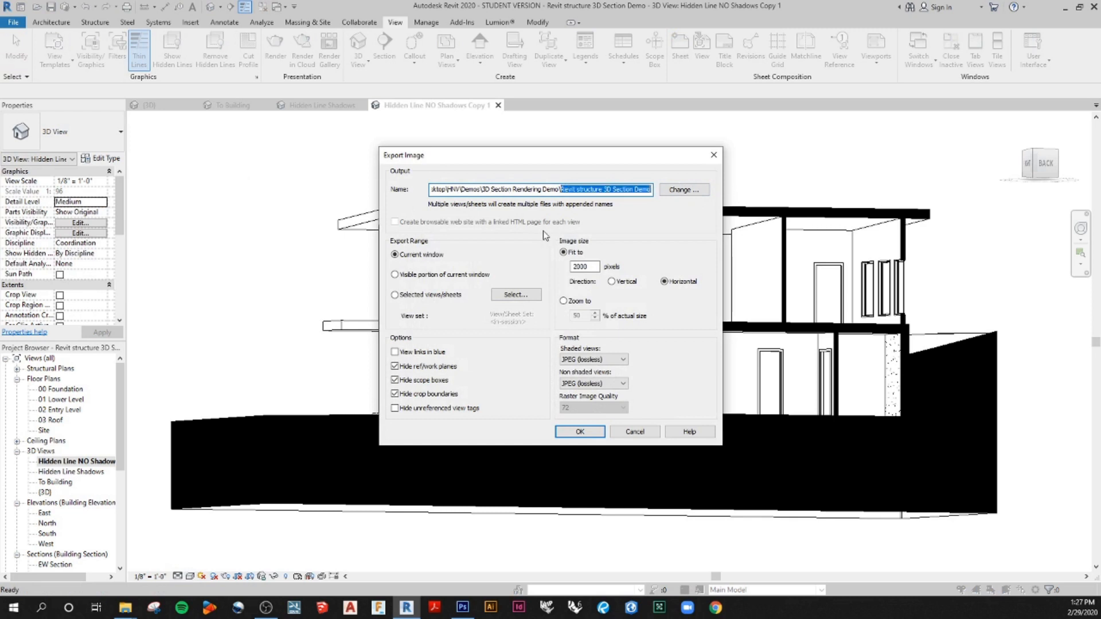
type("hidden")
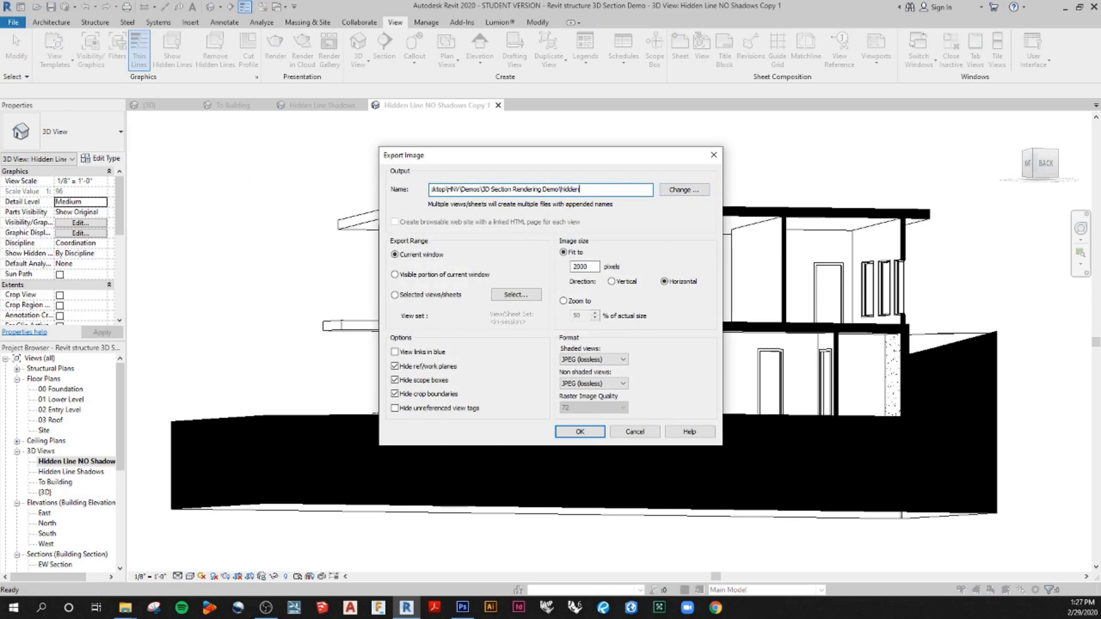
type(" line no shadow")
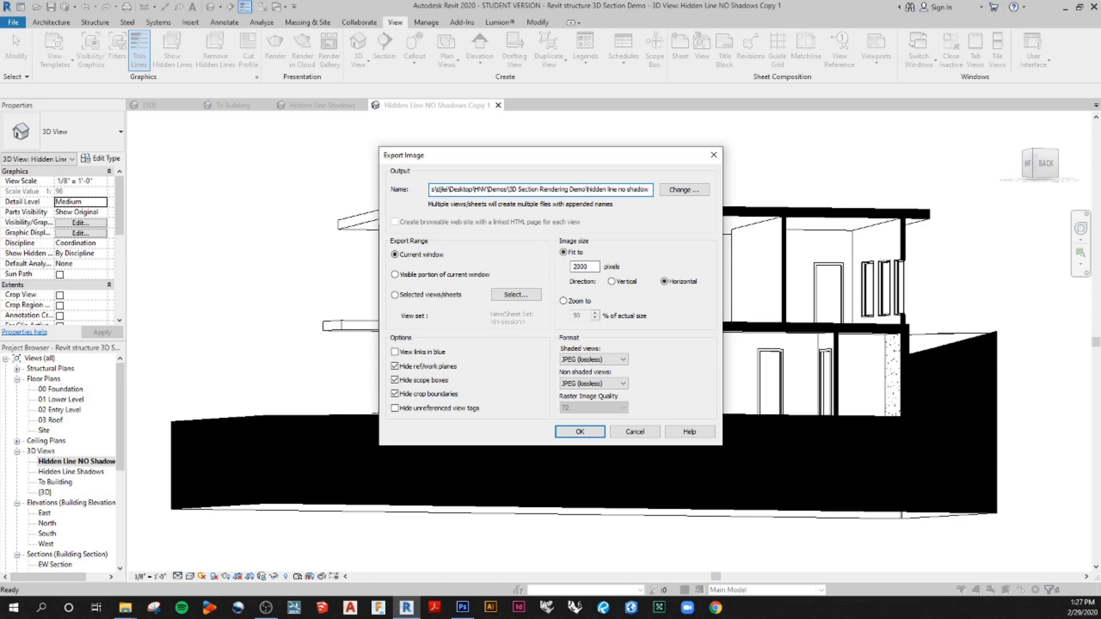
type(" selection")
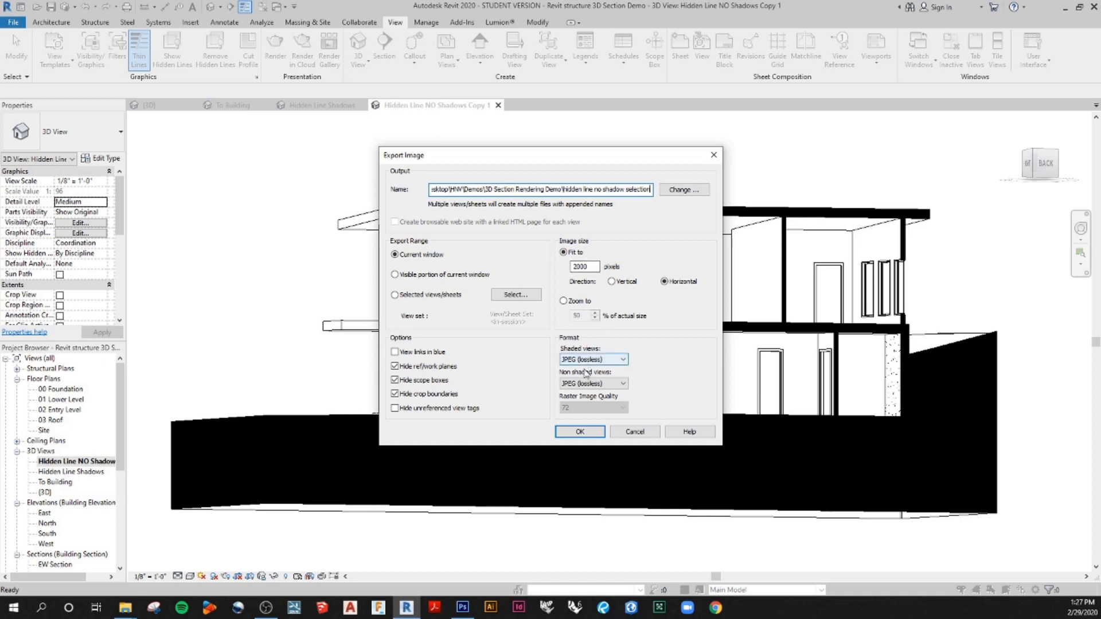
left_click(580, 432)
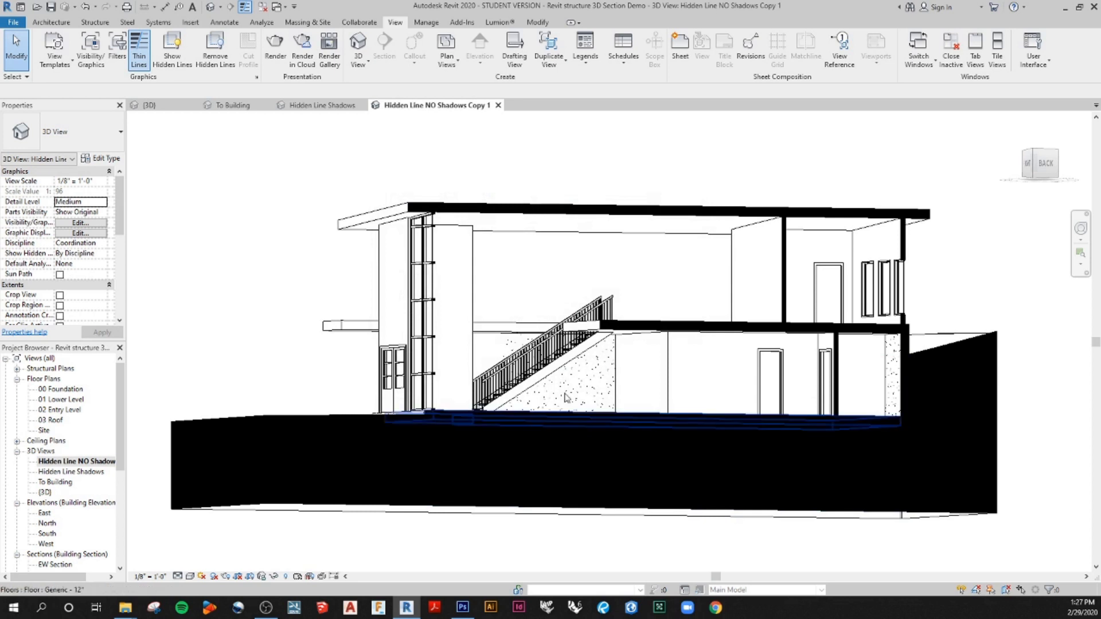
Open the Hidden Line Shadows 3D view and export it as a JPEG image named hidden line shadows top in the same folder
double_click(75, 472)
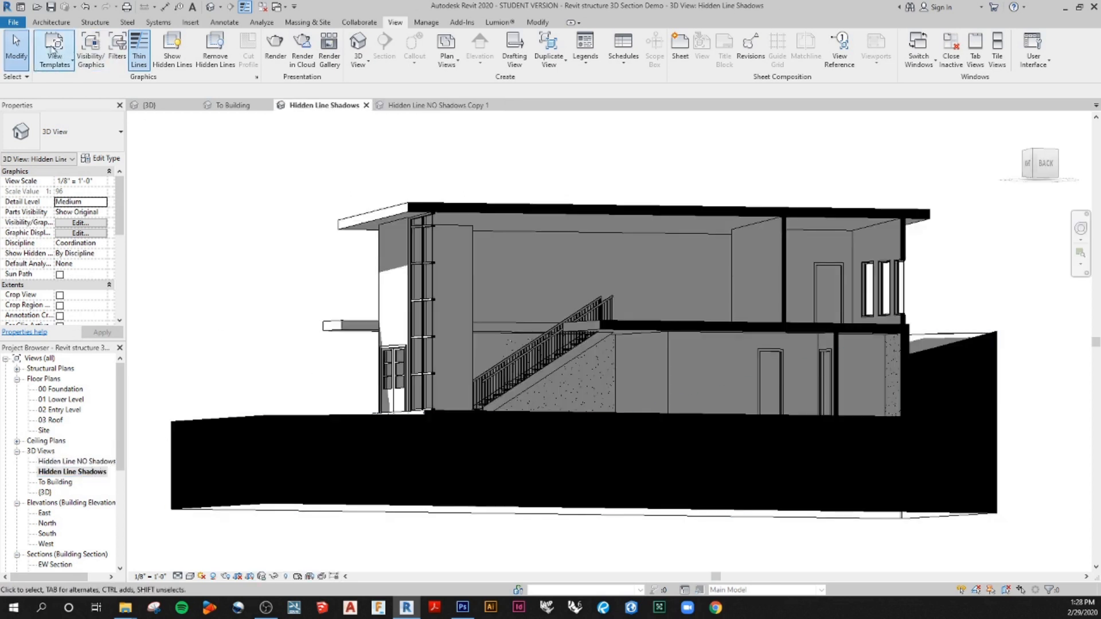
left_click(14, 22)
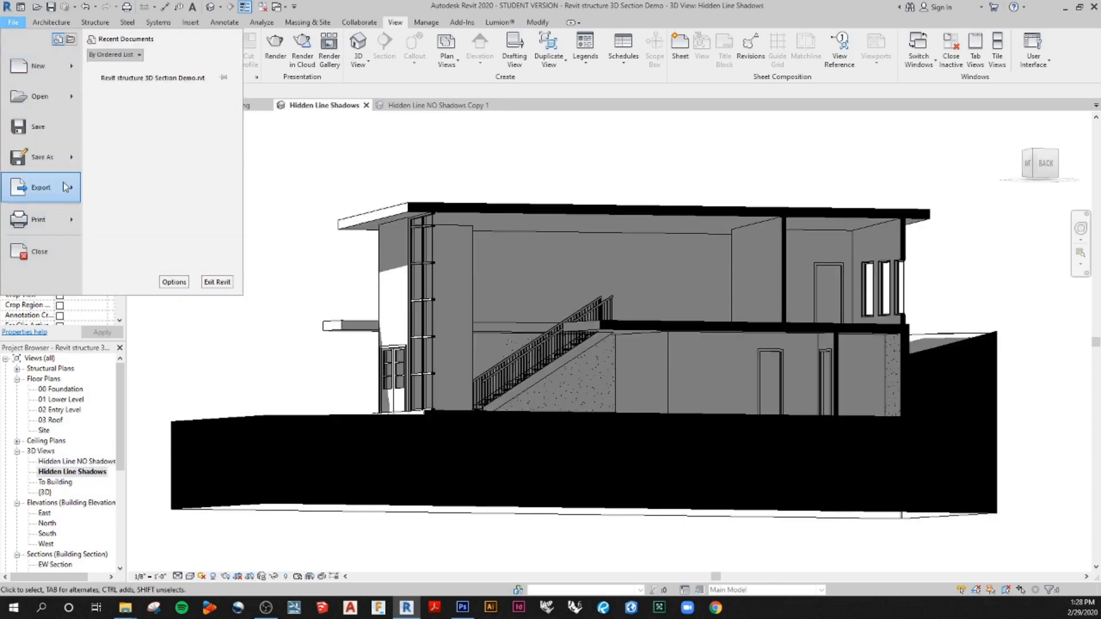
mouse_move(66, 187)
scroll(154, 256, "down", 3)
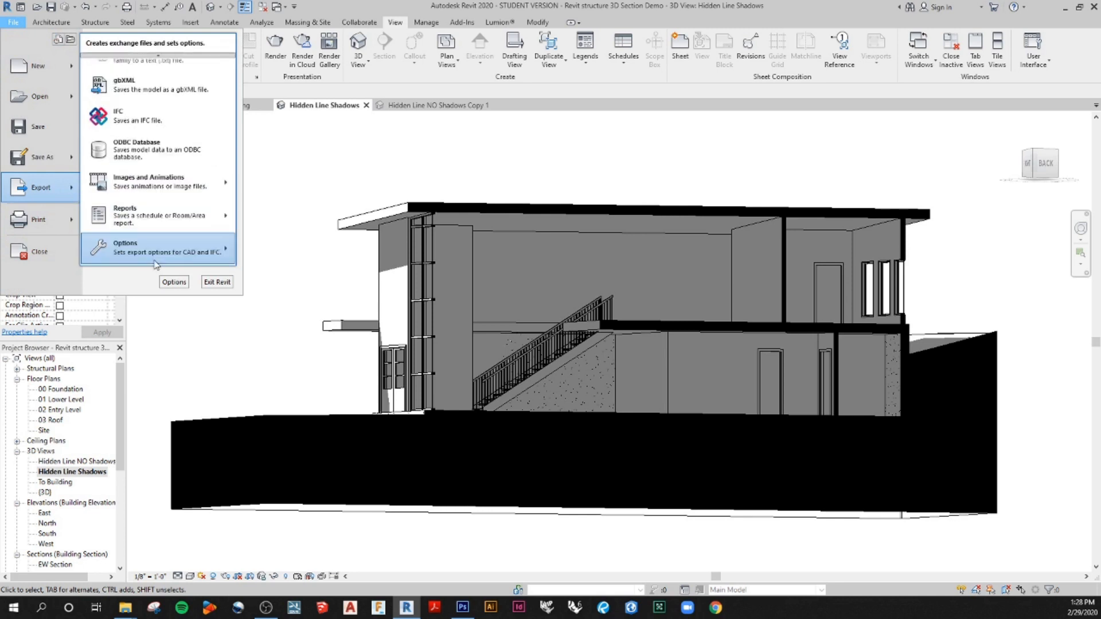
mouse_move(220, 183)
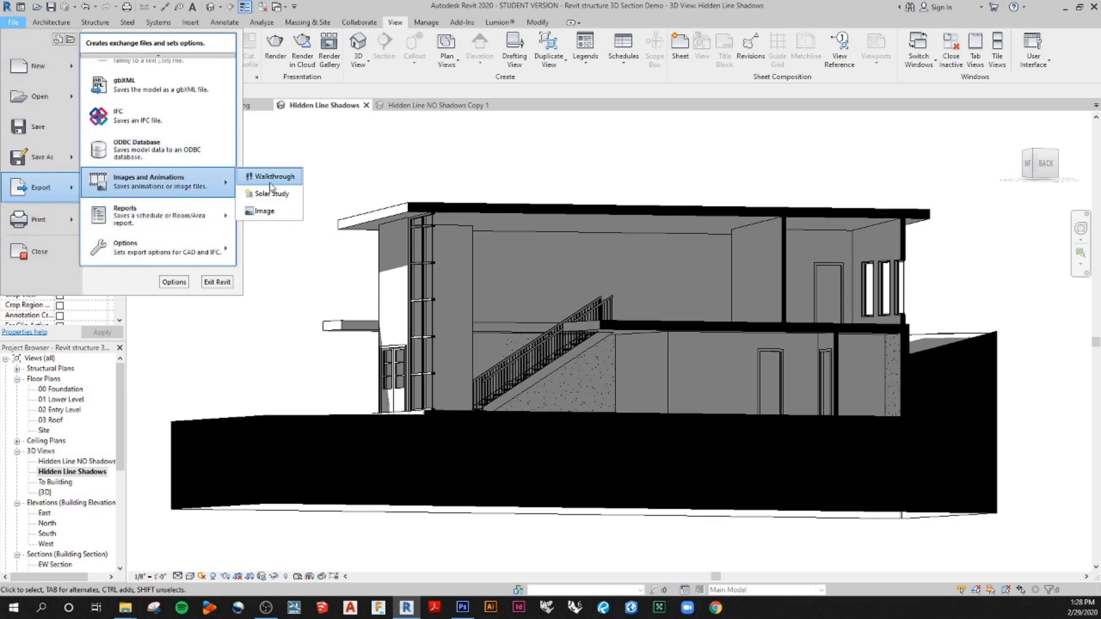
left_click(269, 211)
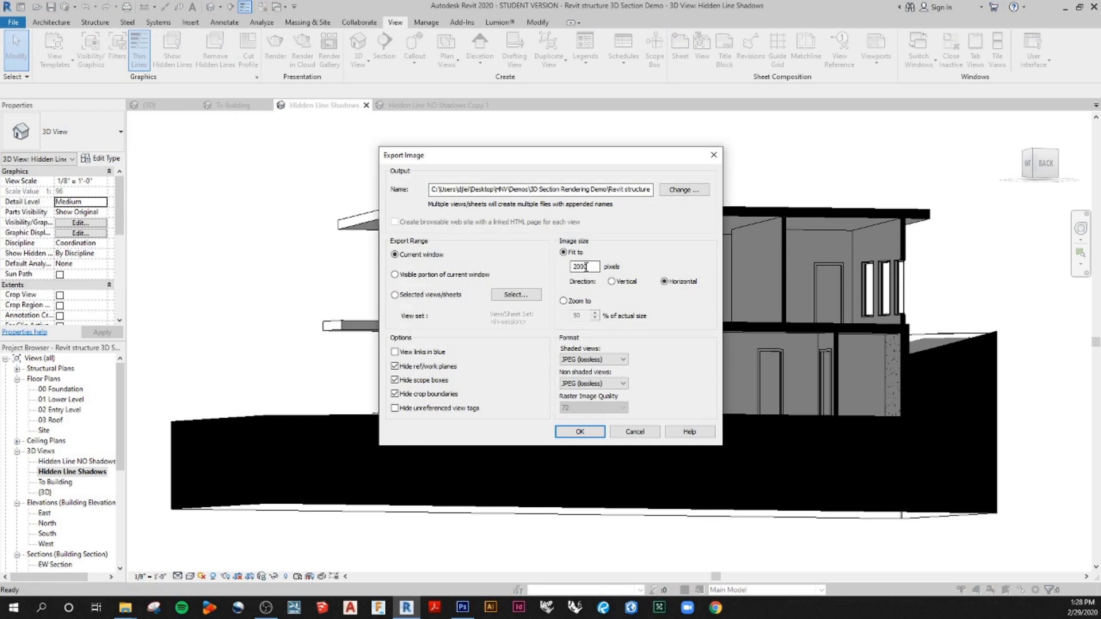
left_click(629, 191)
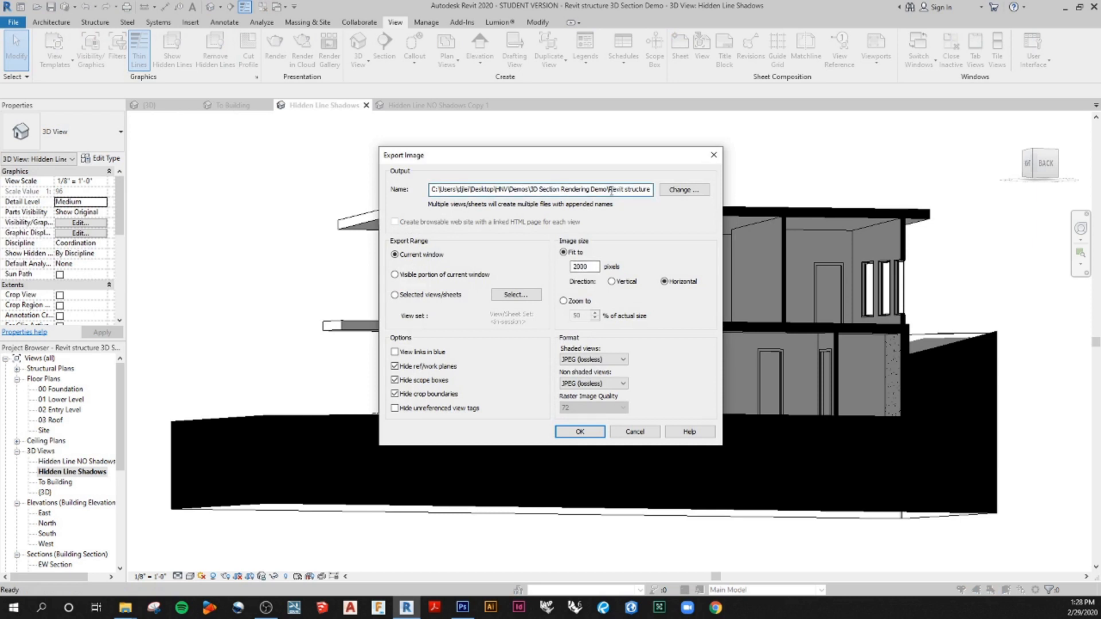
left_click_drag(610, 190, 714, 200)
type("hidden l")
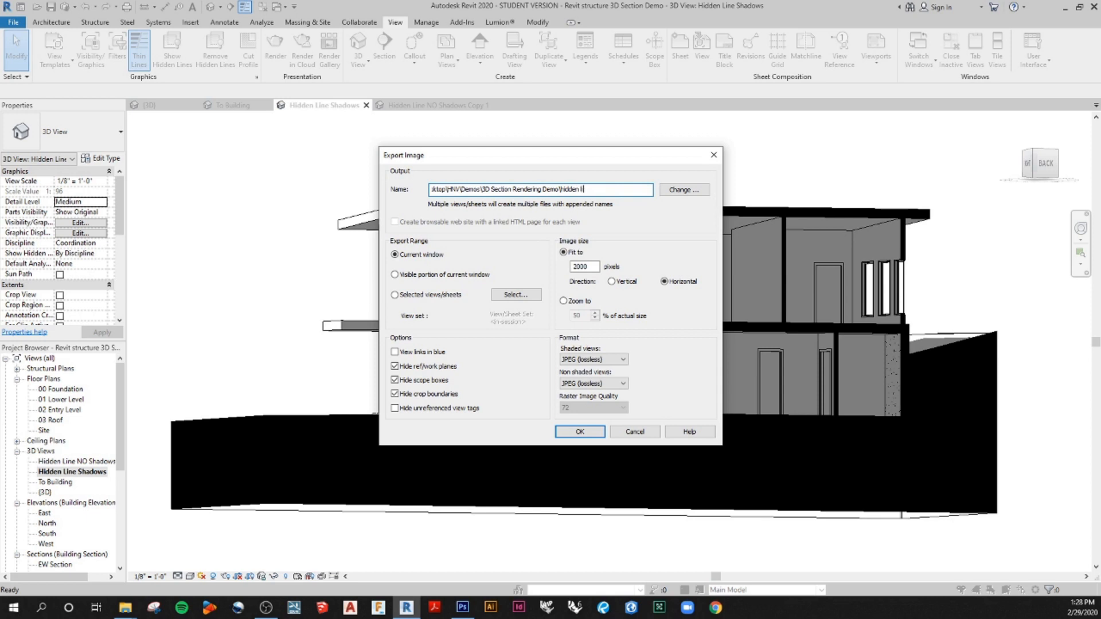
type("ine shadows top")
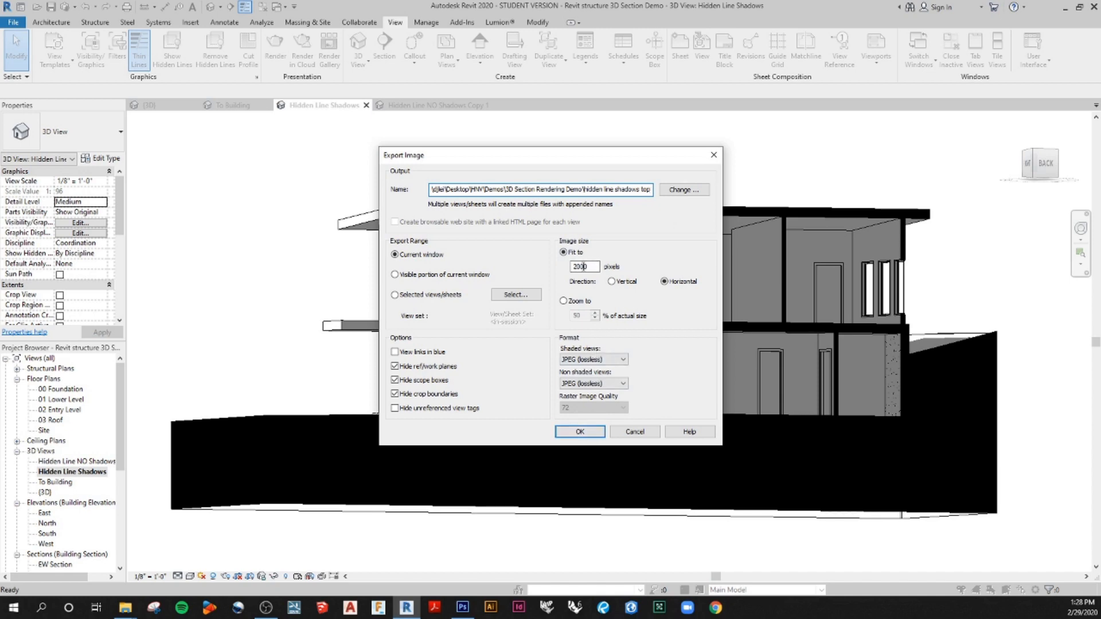
left_click(581, 432)
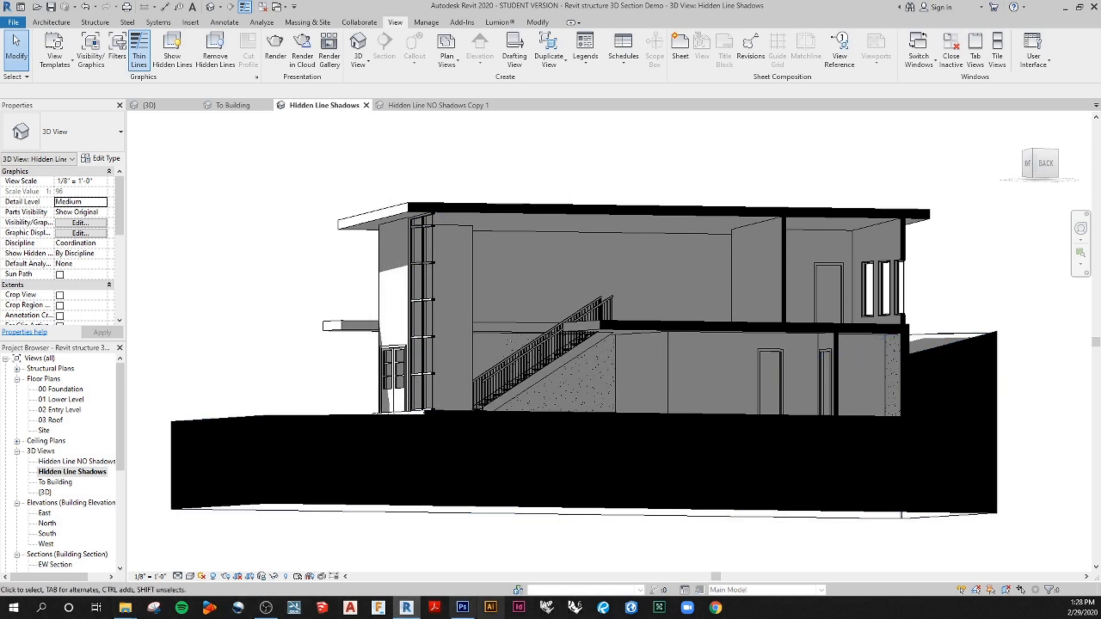
Switch to Photoshop and create a 17 by 11 inch, 300 pixels/inch RGB document with a white background, named 3d section demo
left_click(463, 608)
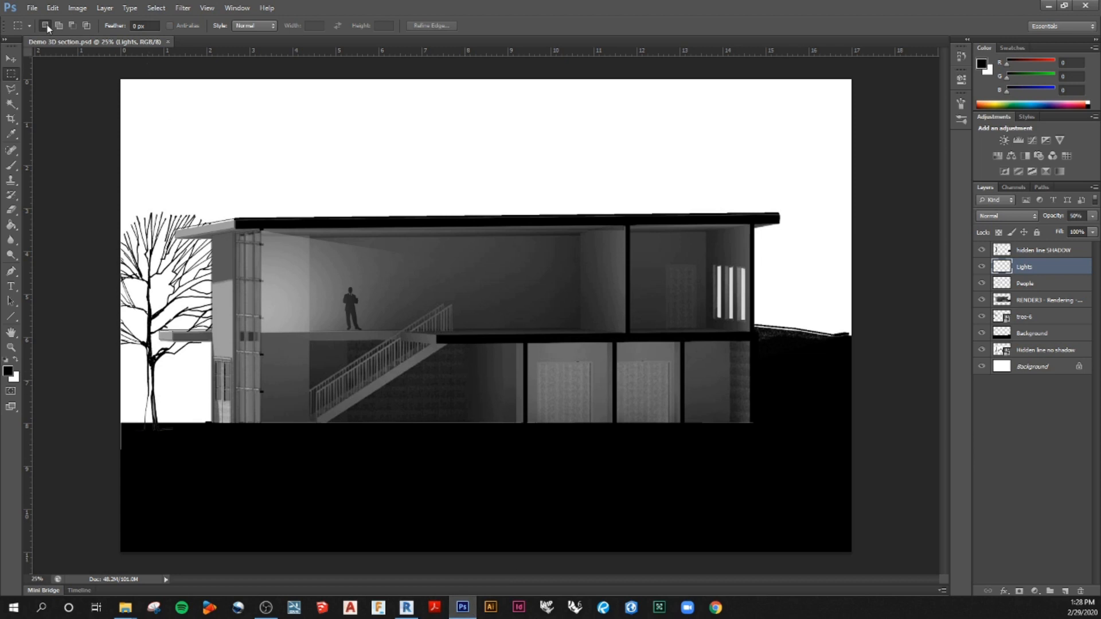
left_click(32, 8)
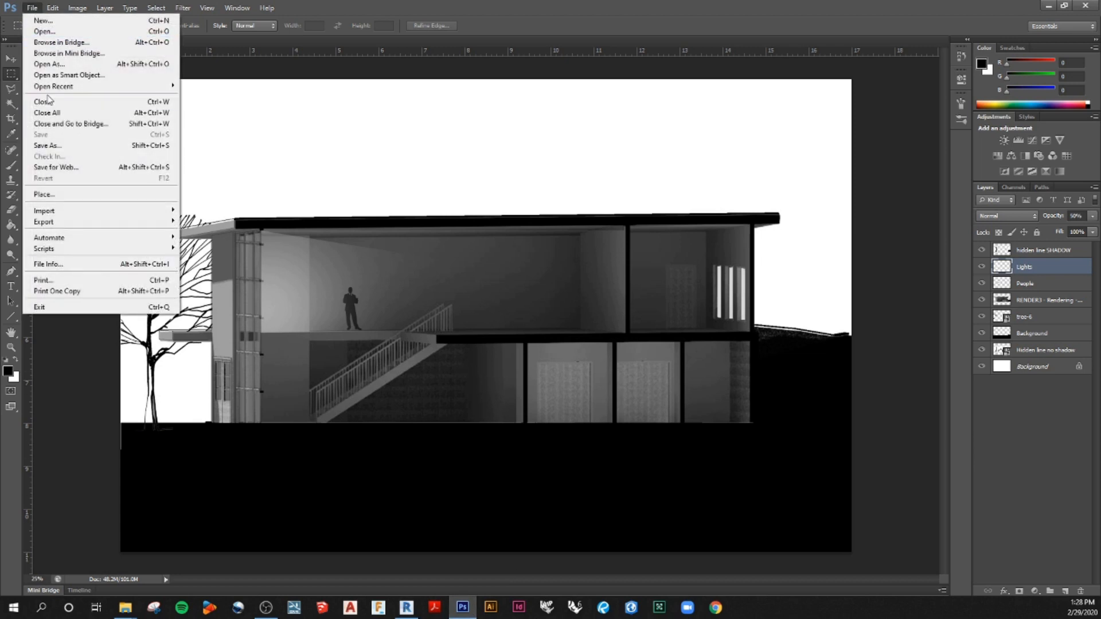
left_click(43, 21)
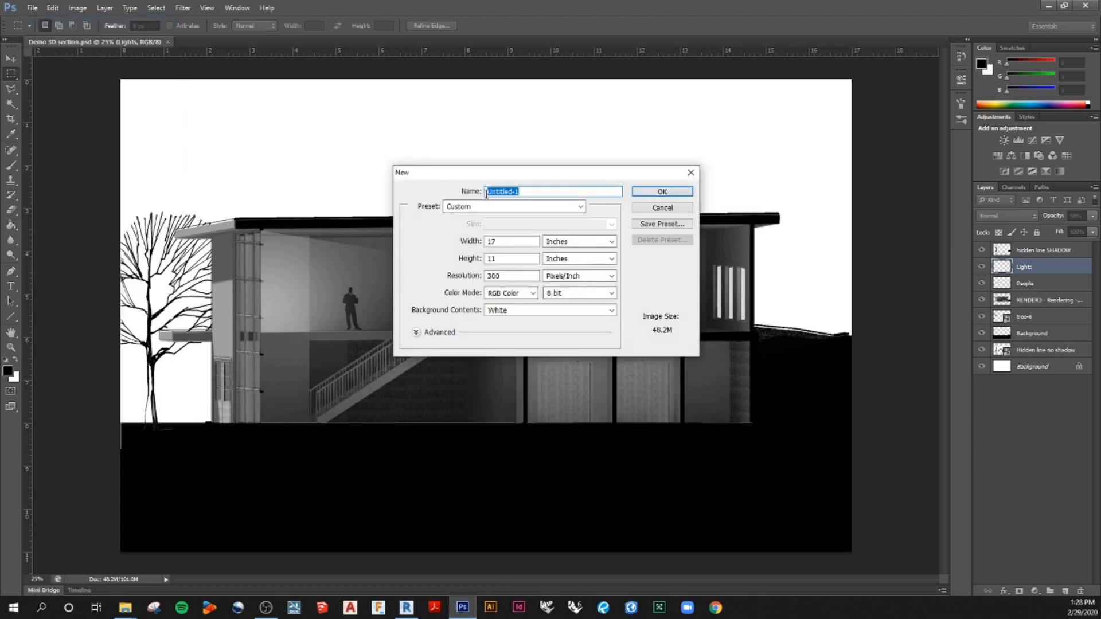
left_click(498, 241)
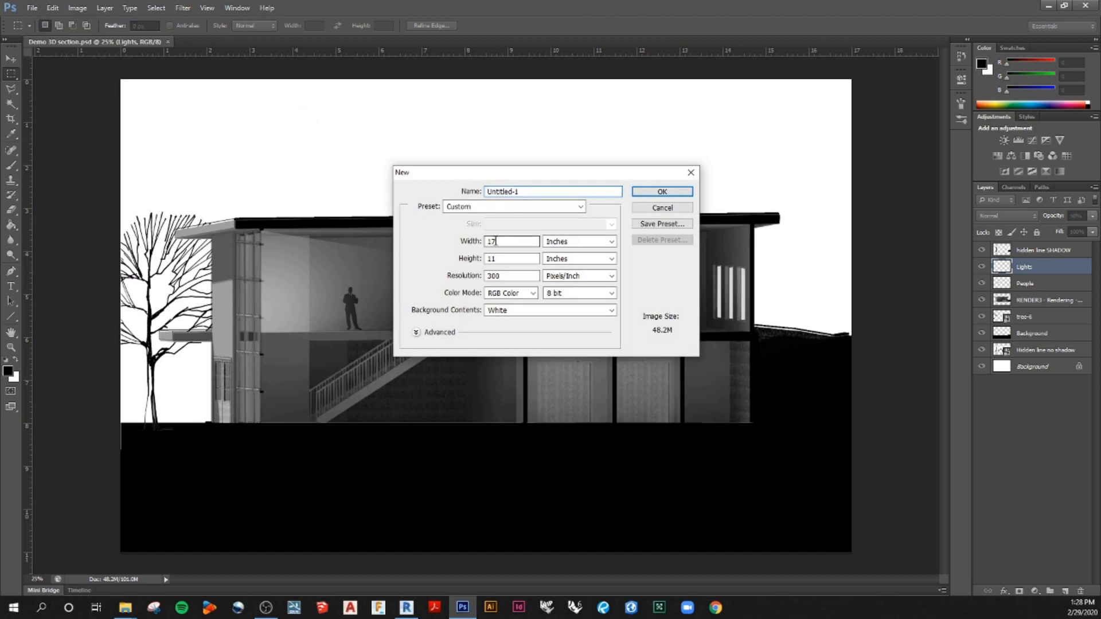
left_click(500, 259)
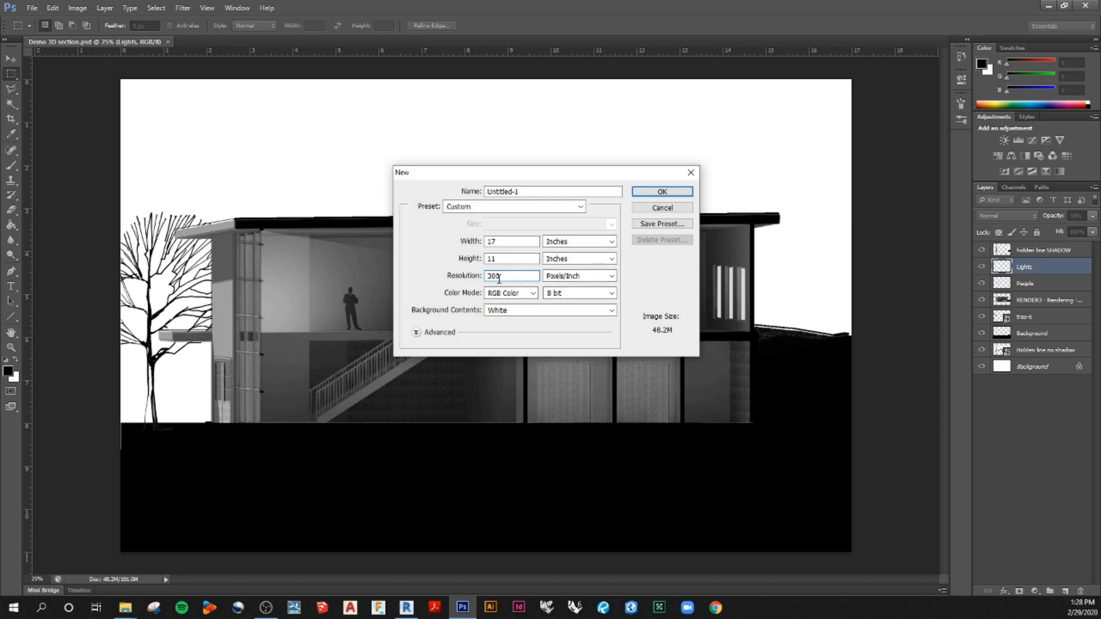
left_click(532, 293)
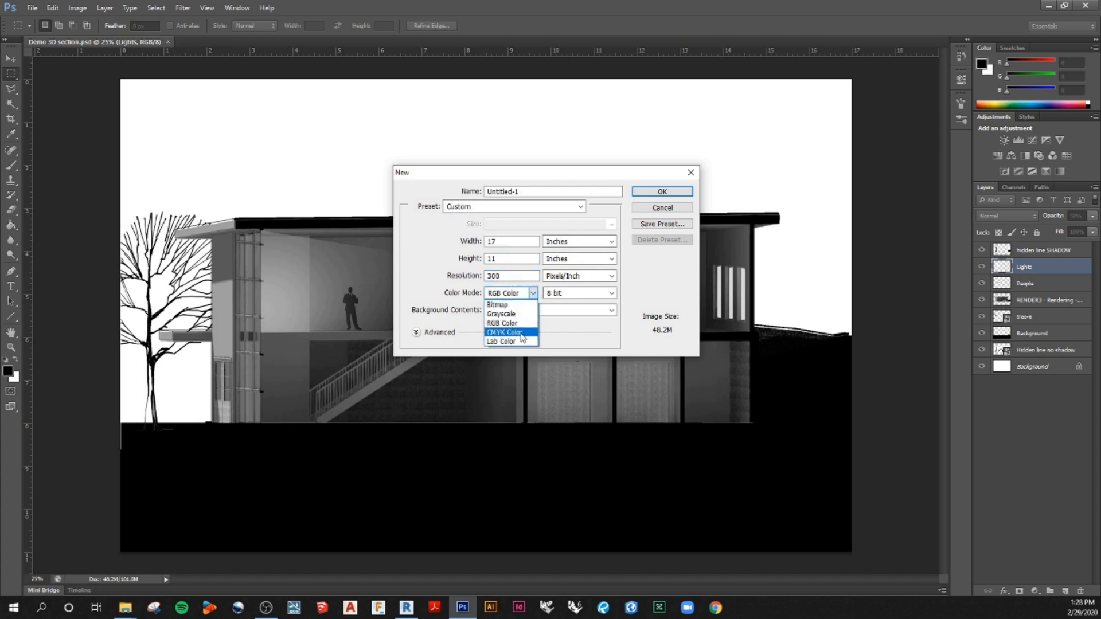
left_click(516, 323)
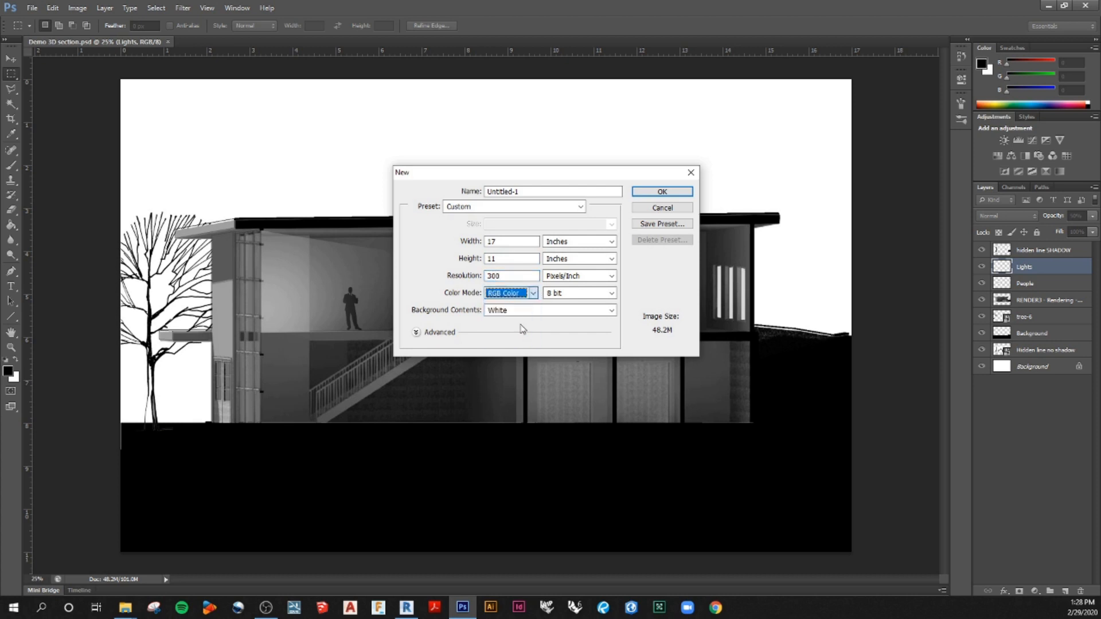
left_click(502, 276)
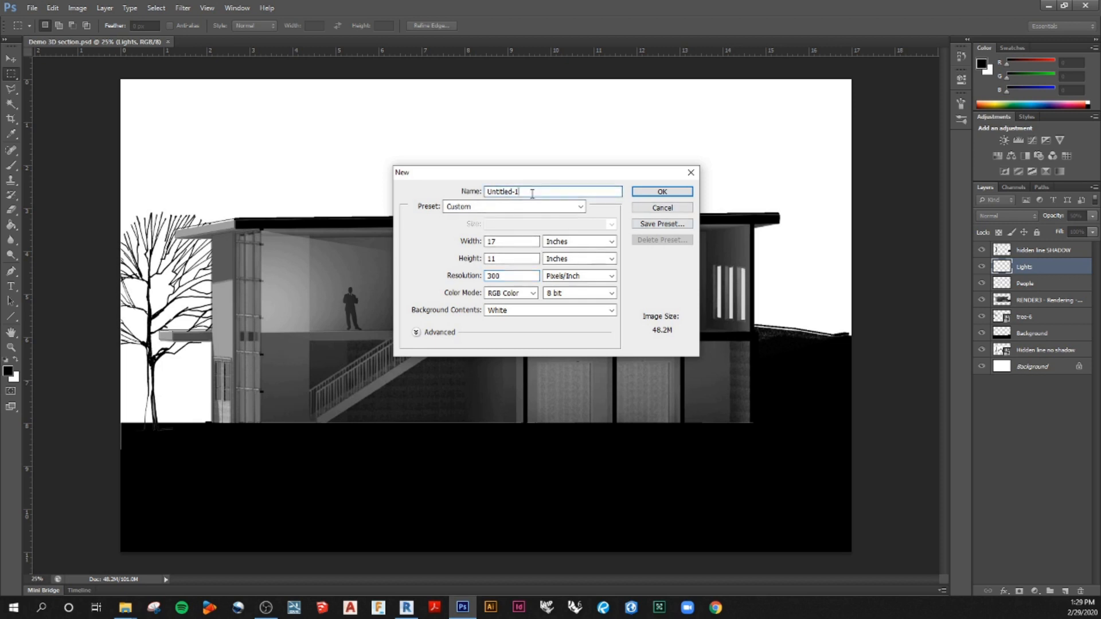
left_click_drag(534, 190, 431, 198)
type("3d section demo")
left_click(649, 192)
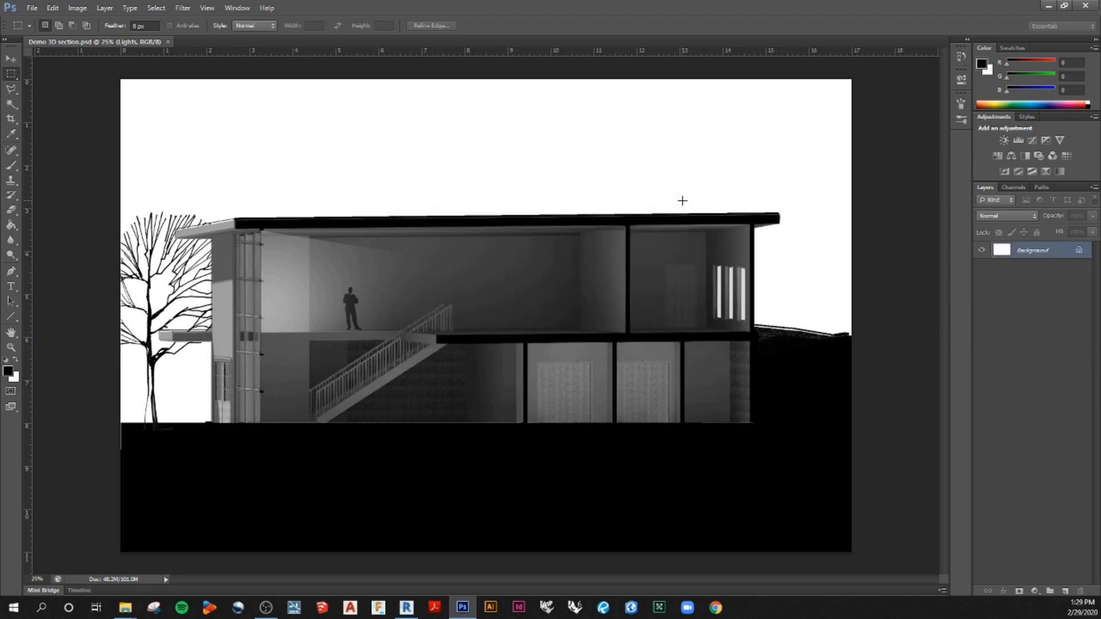
Place the hidden line no shadow selection image into the new document at its default size and position
left_click(31, 9)
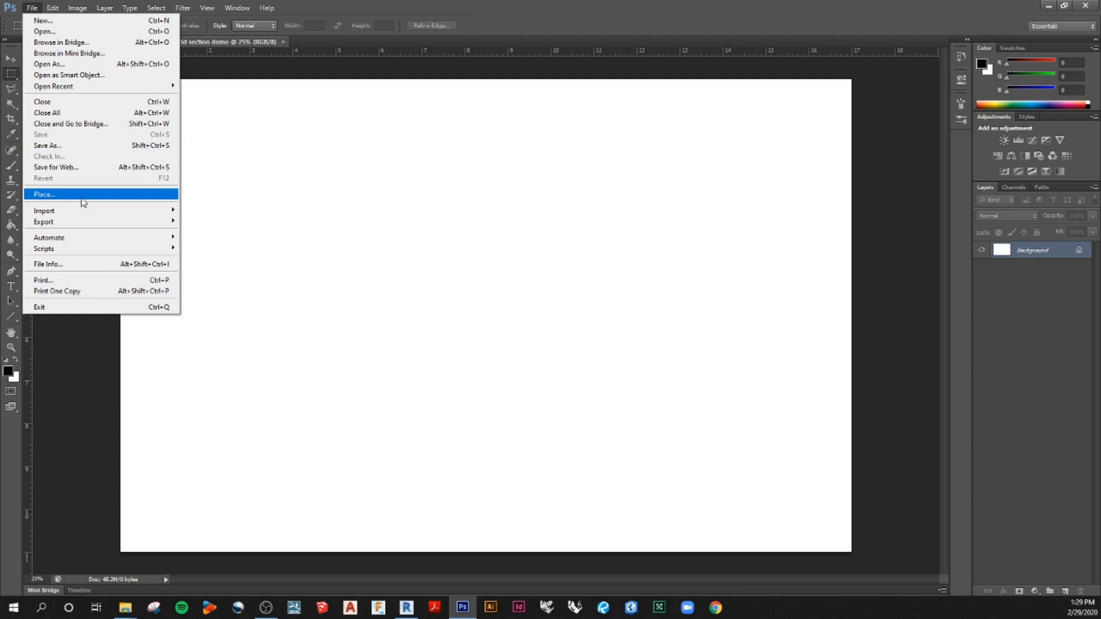
left_click(50, 196)
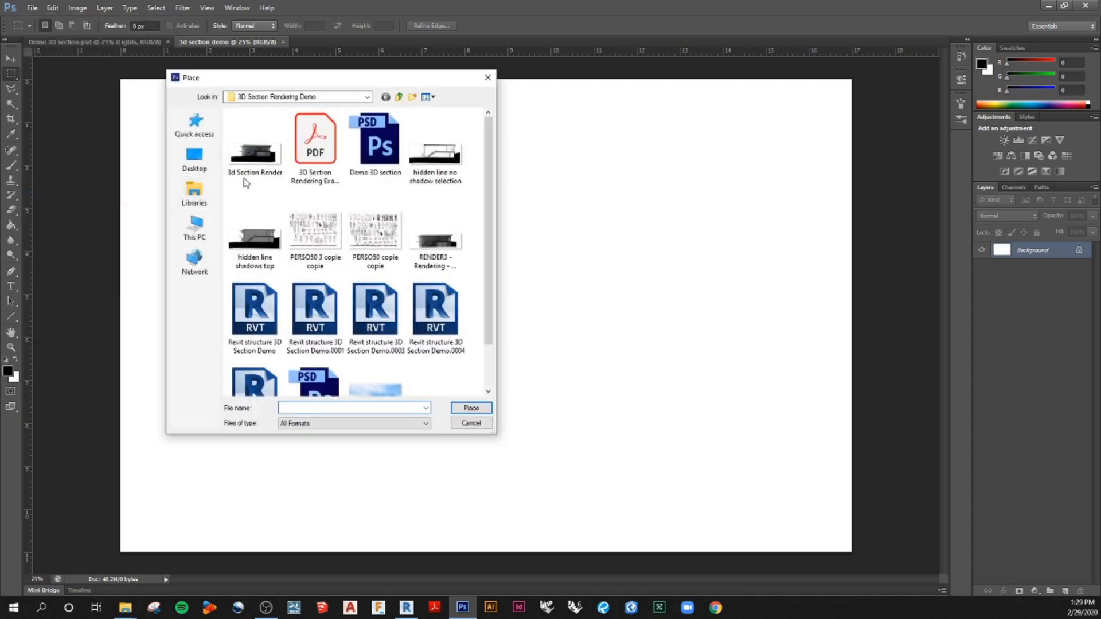
left_click(255, 172)
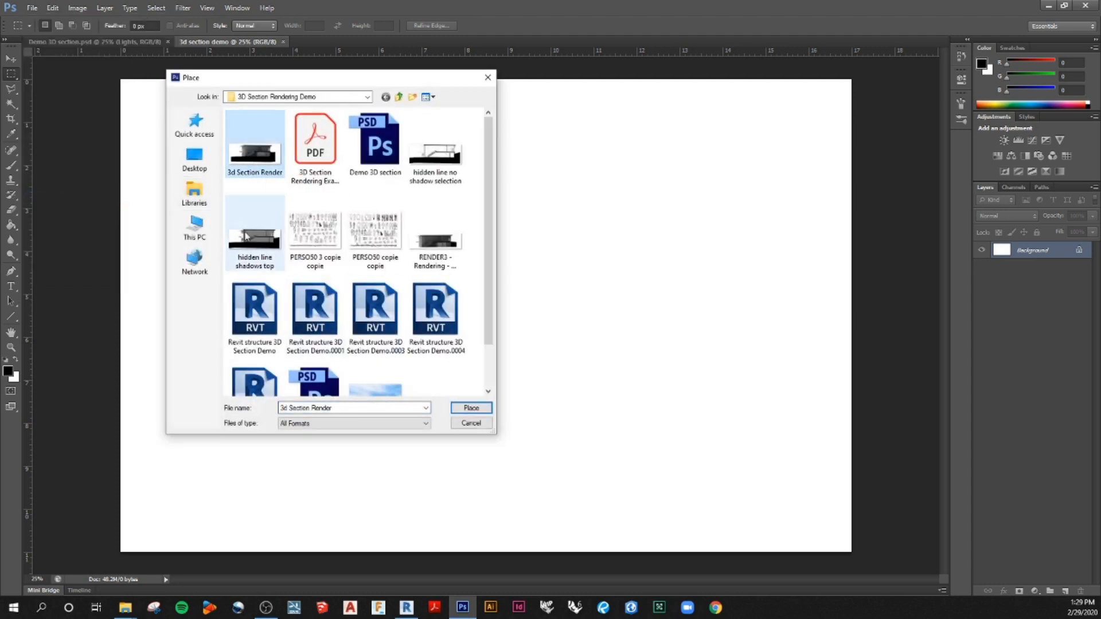
left_click(458, 165)
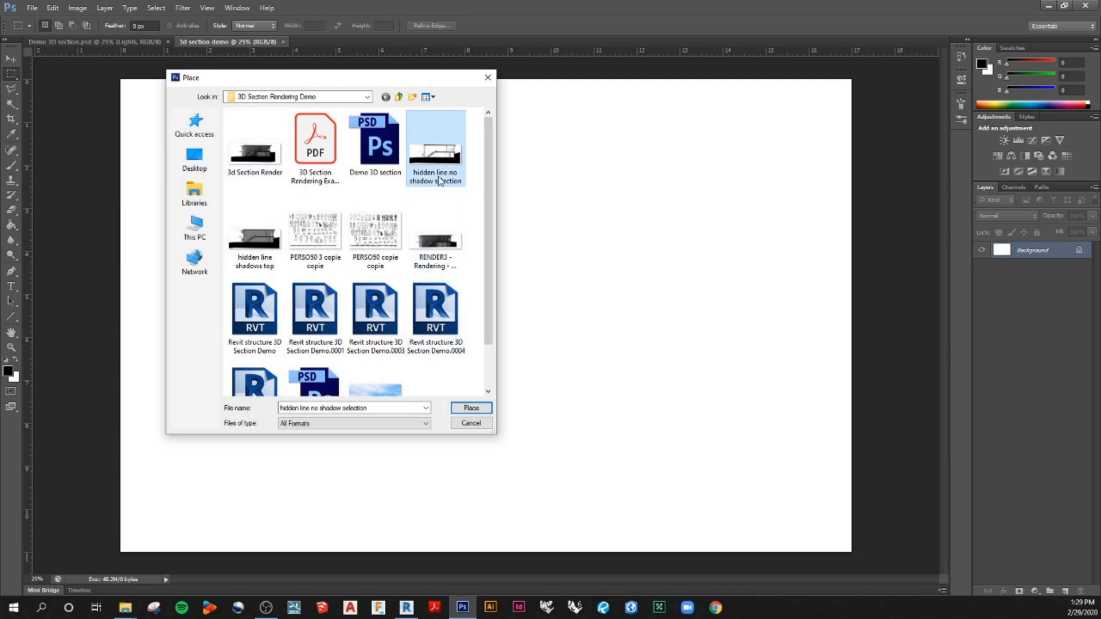
left_click(471, 408)
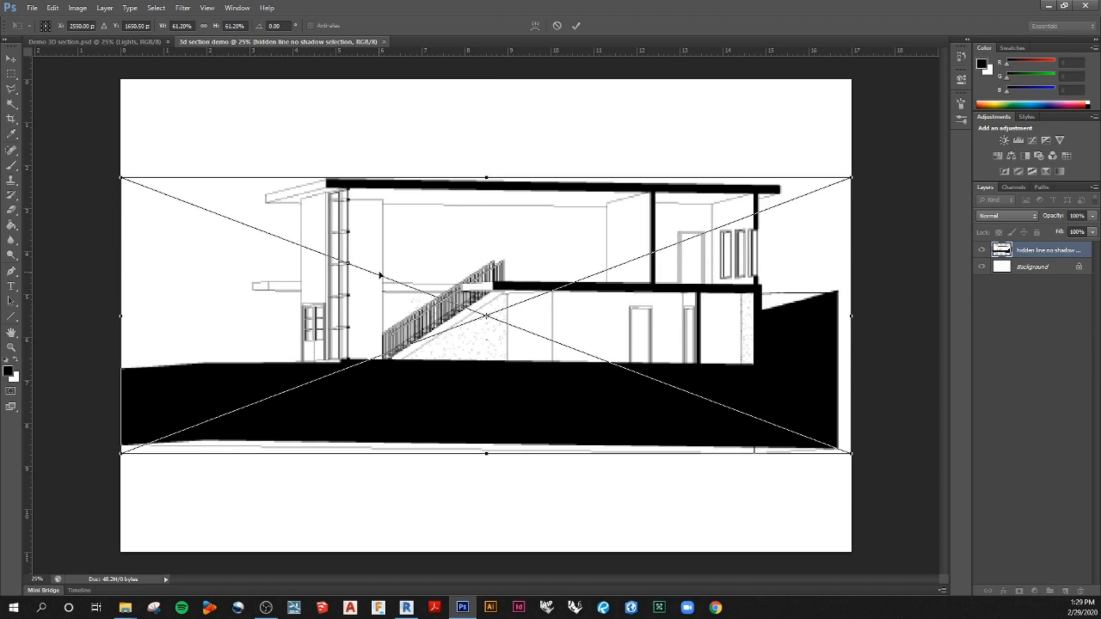
key("Return")
Place the hidden line shadows top image into the document at its default size and position
left_click(32, 8)
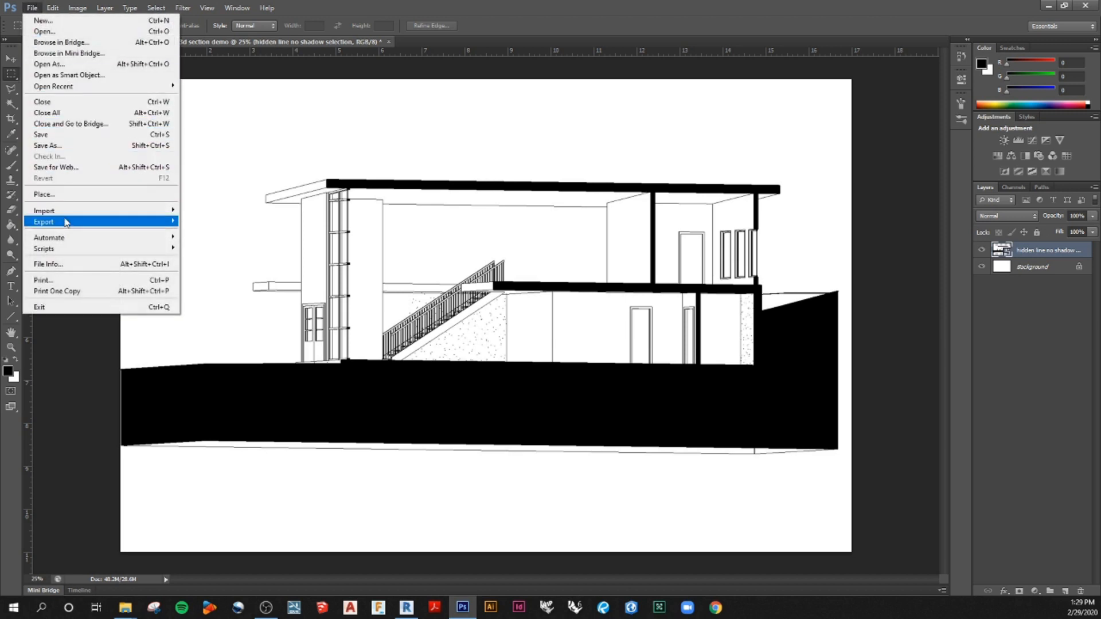
left_click(67, 195)
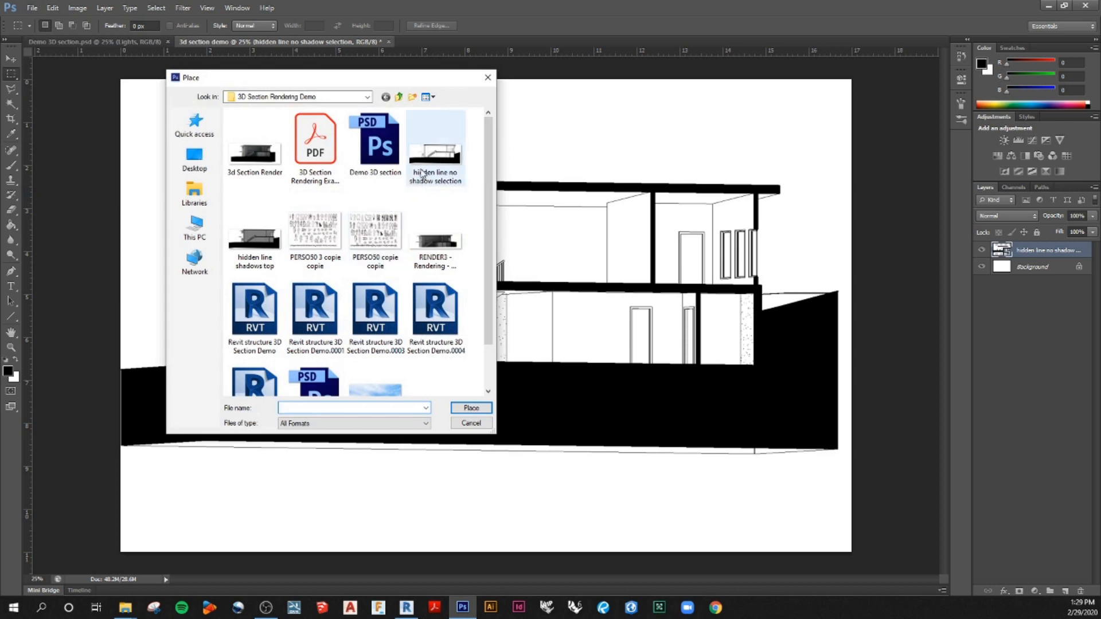
left_click(254, 238)
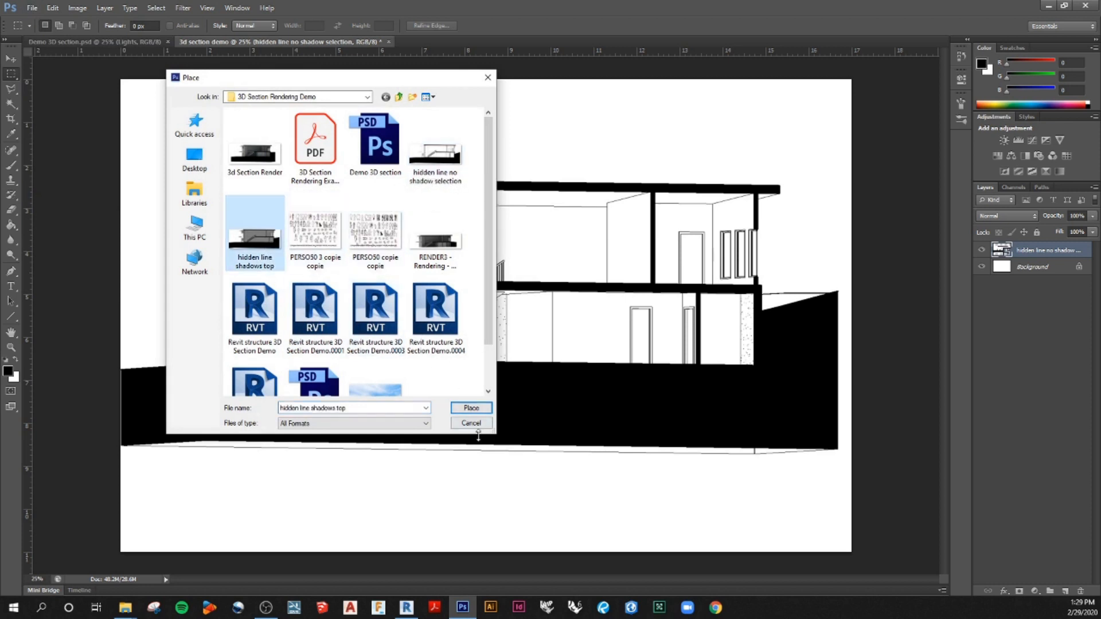
left_click(469, 407)
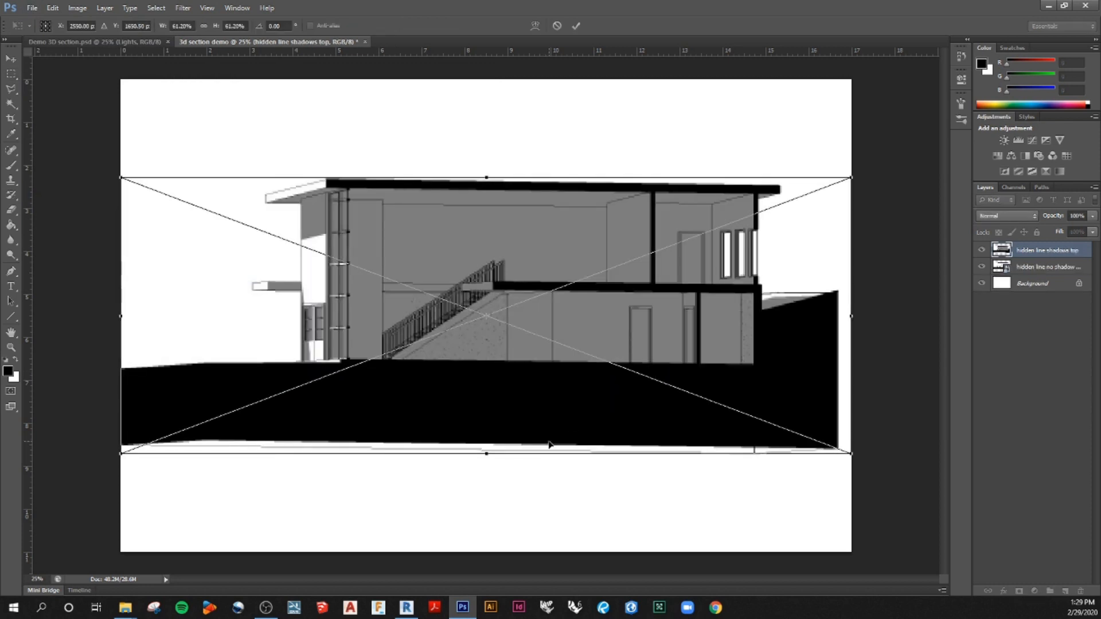
key("Return")
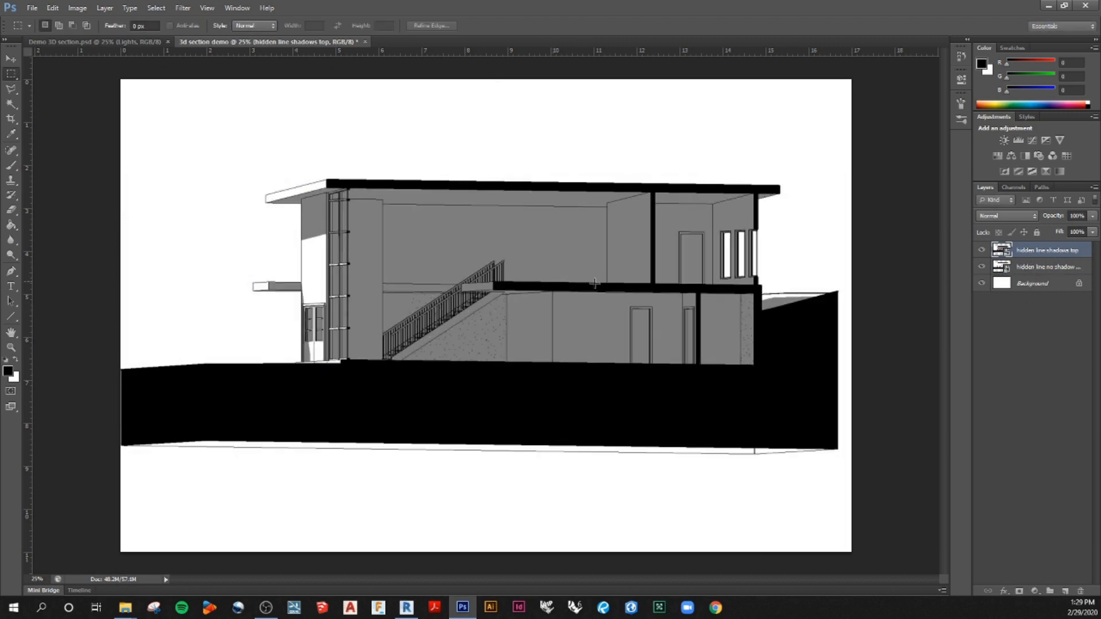
Place the 3d Section Render image into the document at its default size and position
left_click(32, 8)
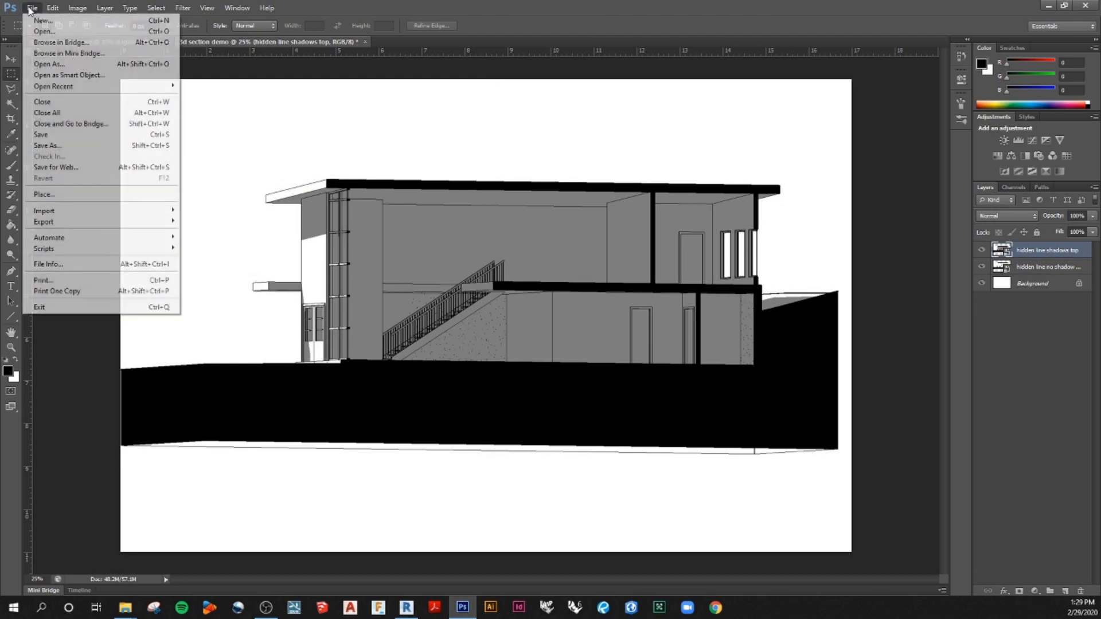
left_click(60, 193)
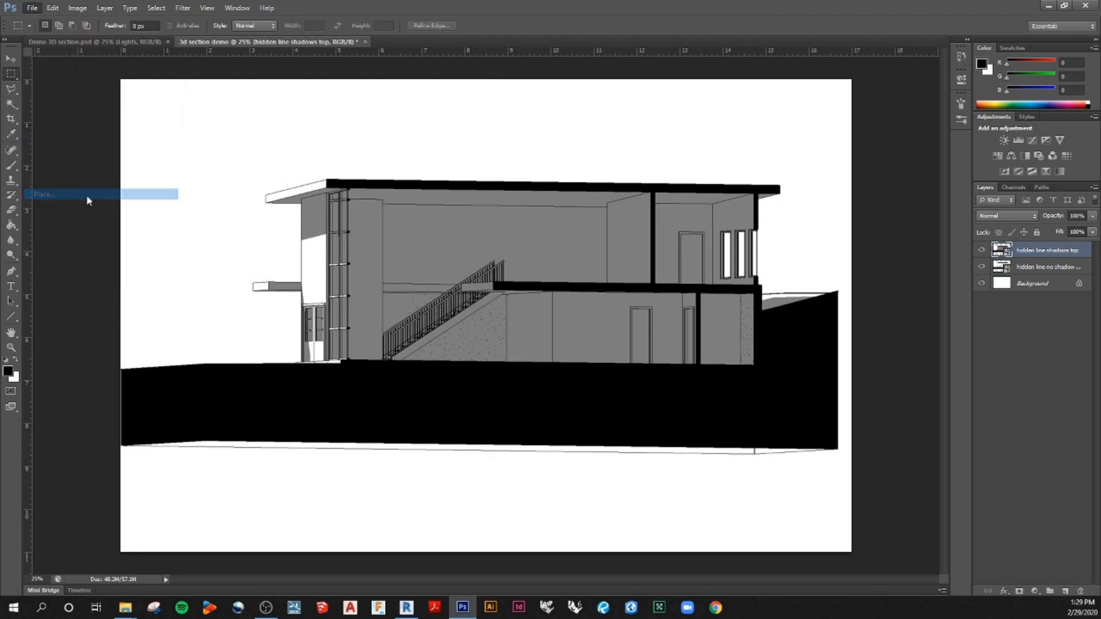
left_click(274, 179)
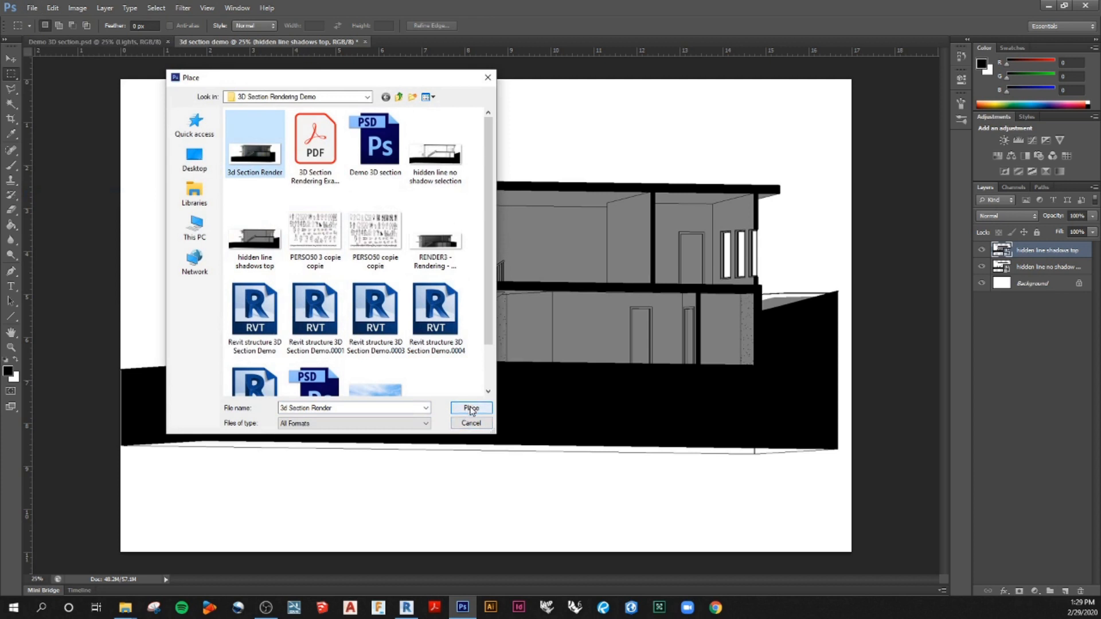
left_click(451, 259)
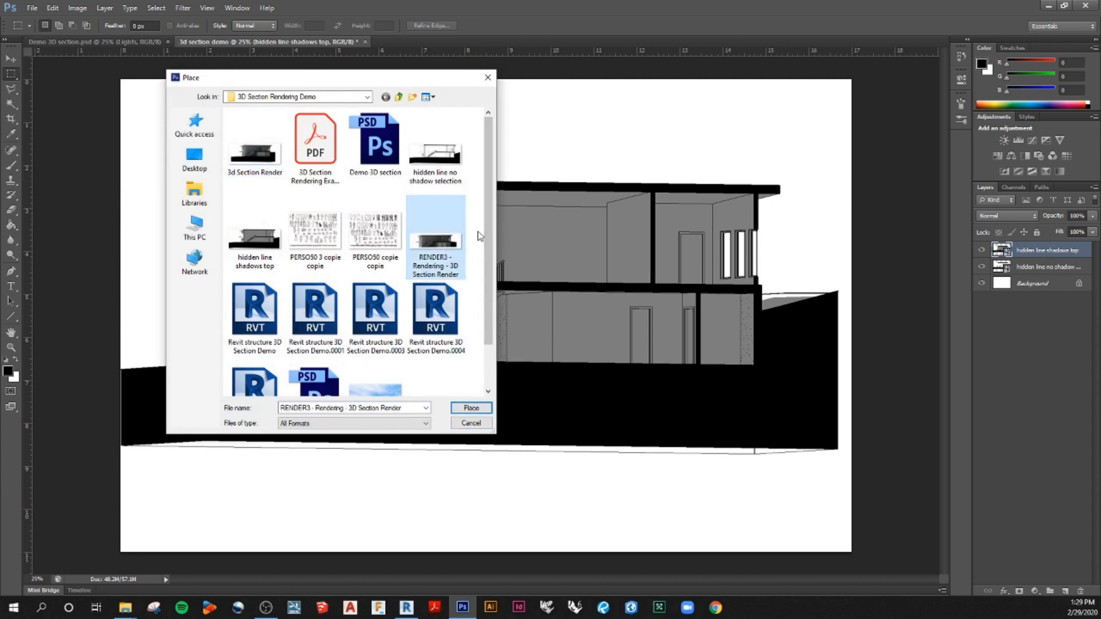
left_click(255, 150)
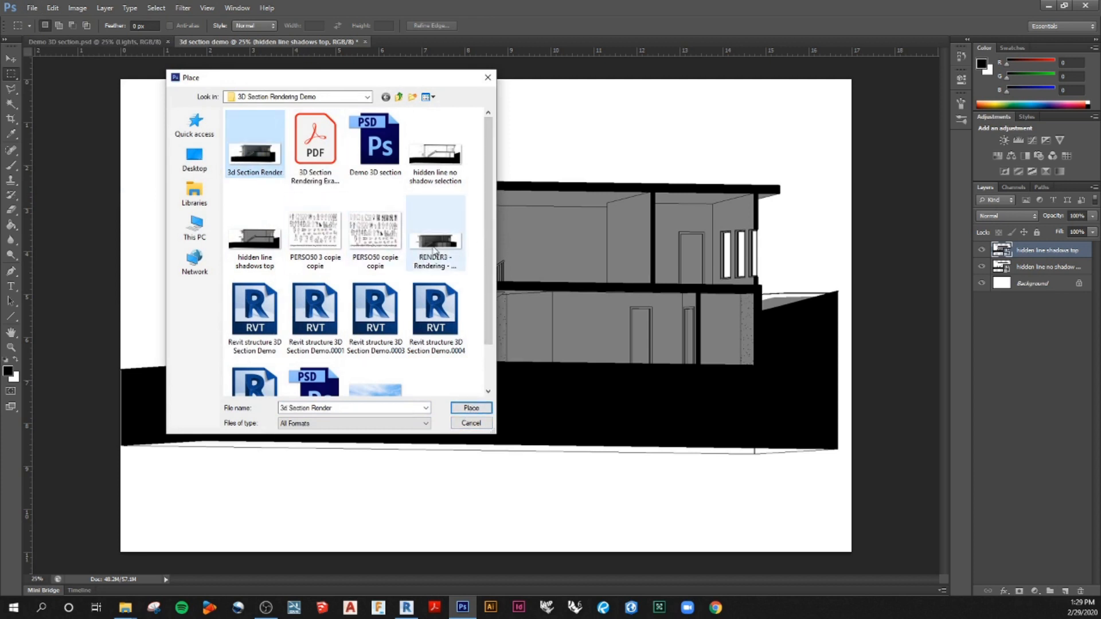
left_click(471, 408)
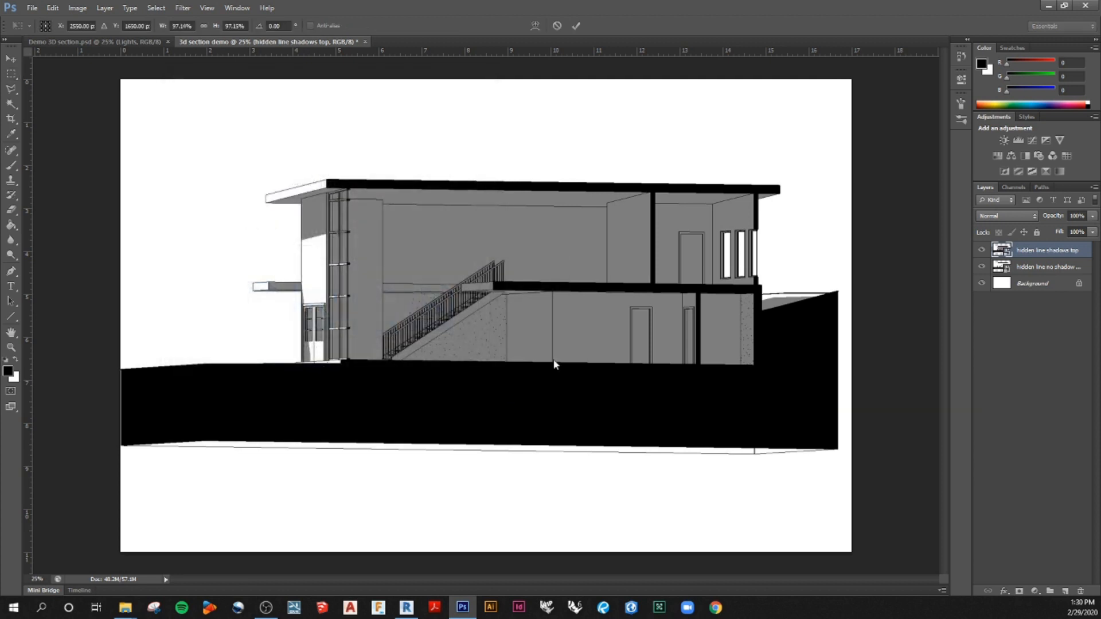
key("Return")
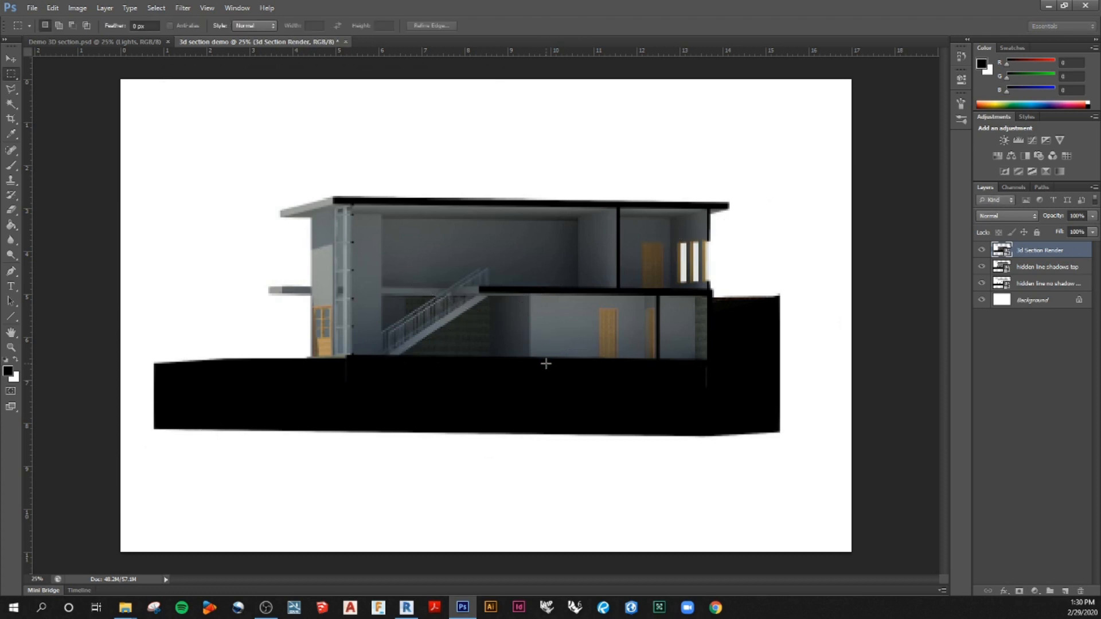
Set the 3d Section Render layer's opacity to 40%, scale it proportionally to about 101% and move it over the hidden-line building
left_click(1076, 215)
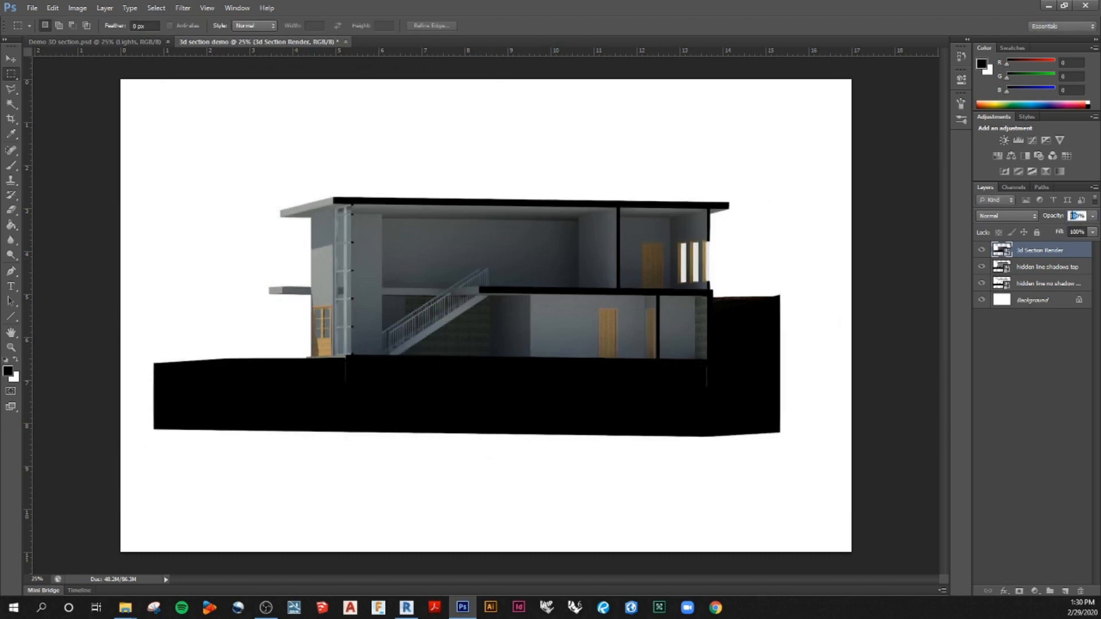
type("40")
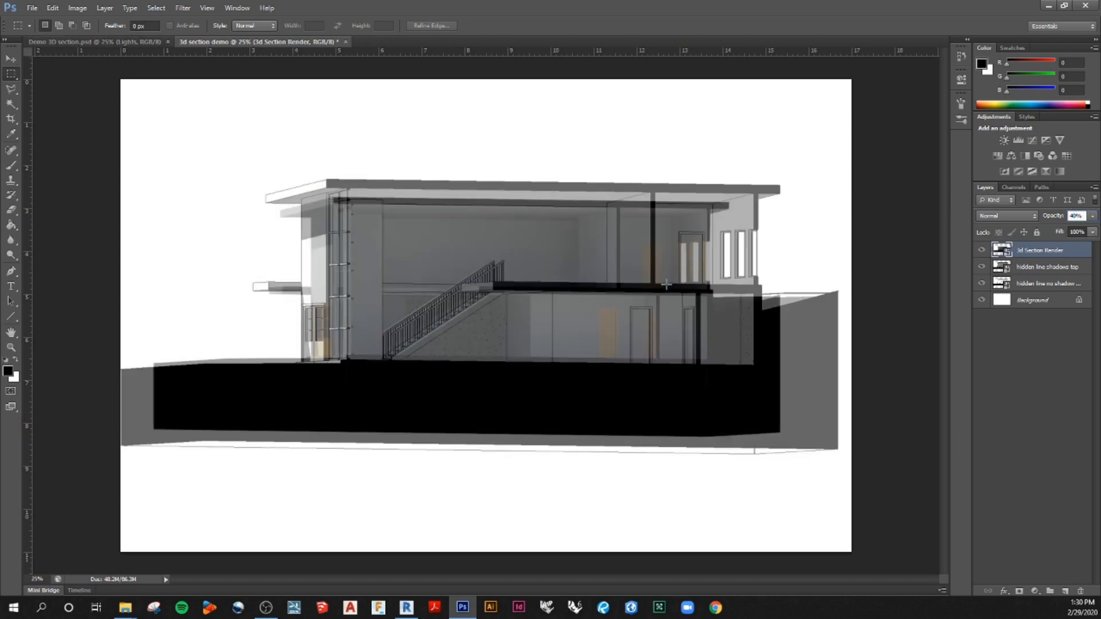
left_click(11, 58)
left_click_drag(407, 277, 390, 246)
key("ctrl+t")
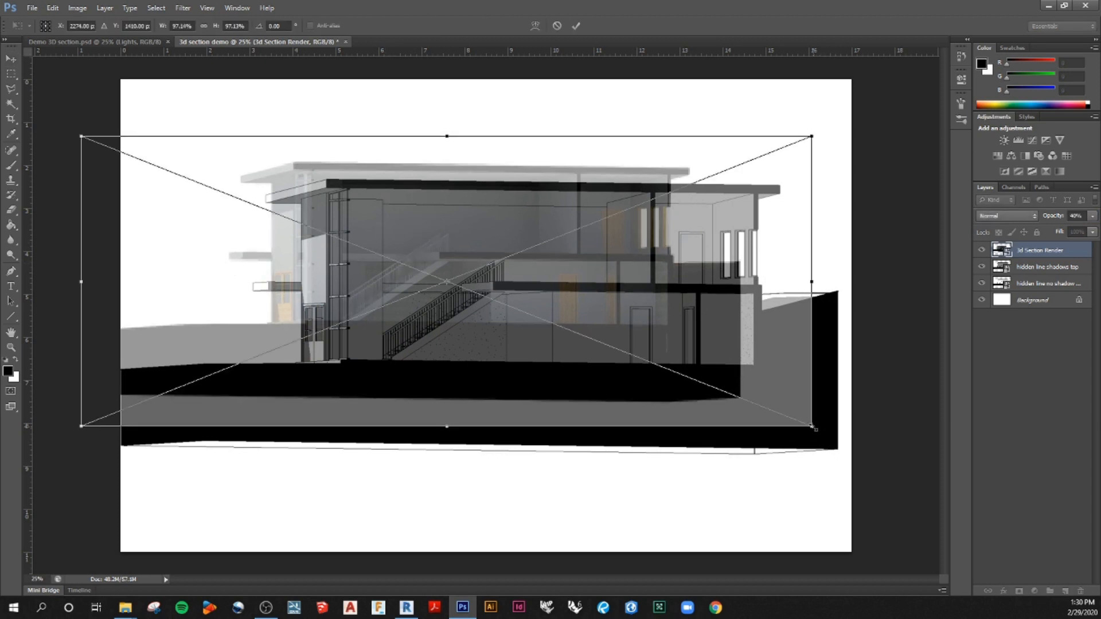
left_click_drag(814, 427, 840, 456)
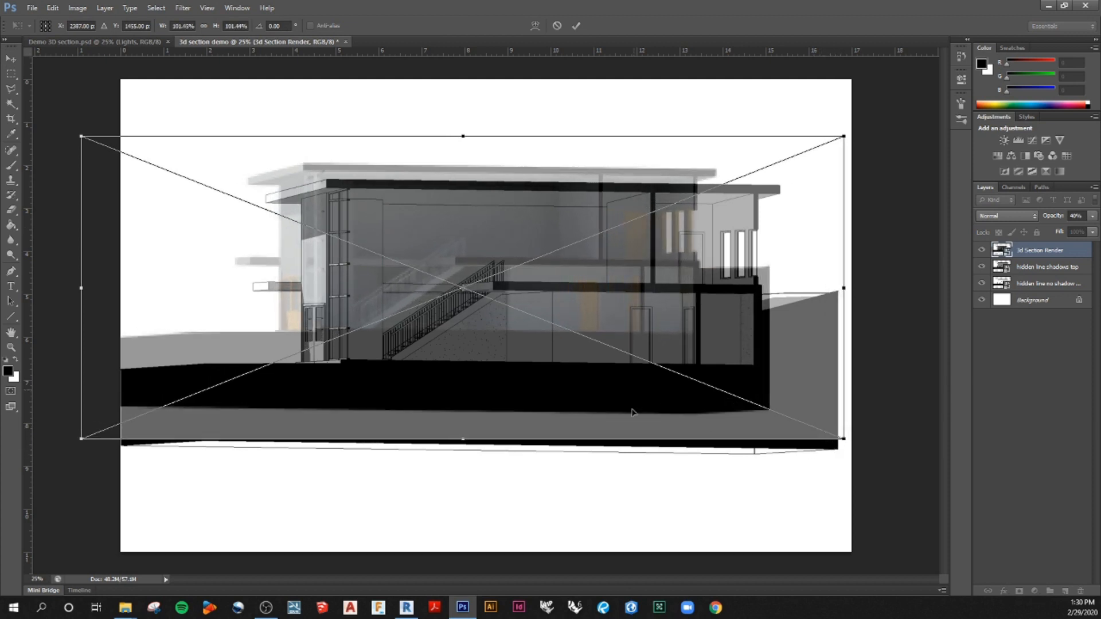
left_click_drag(638, 396, 662, 411)
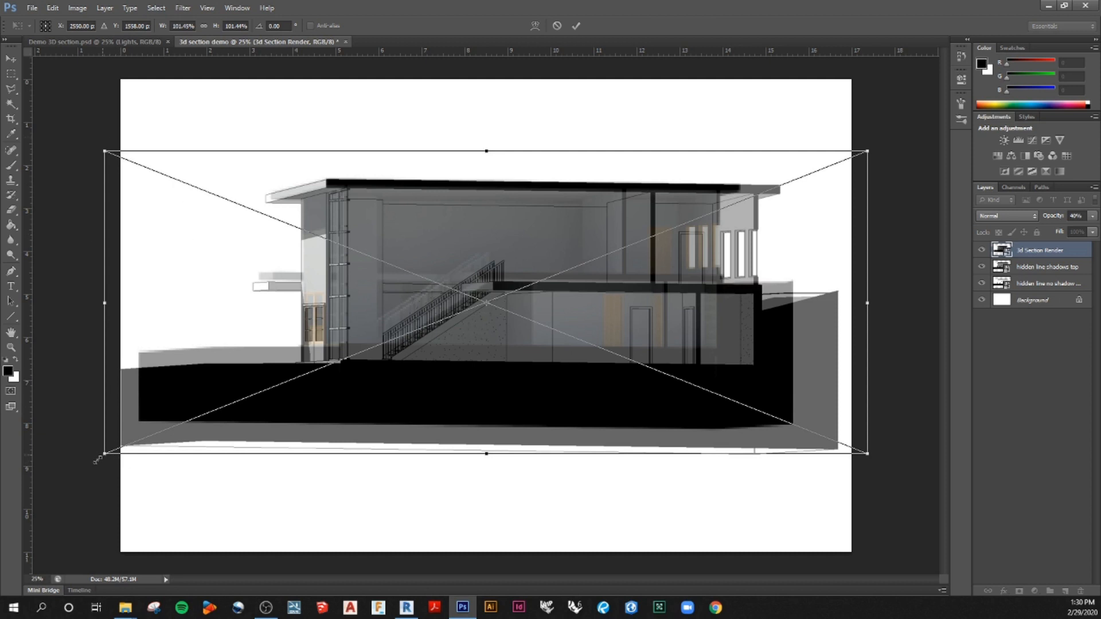
Scale the render proportionally to about 109.5% and shift it until its roof and floor slabs line up with the hidden-line drawing
left_click_drag(97, 459, 64, 471)
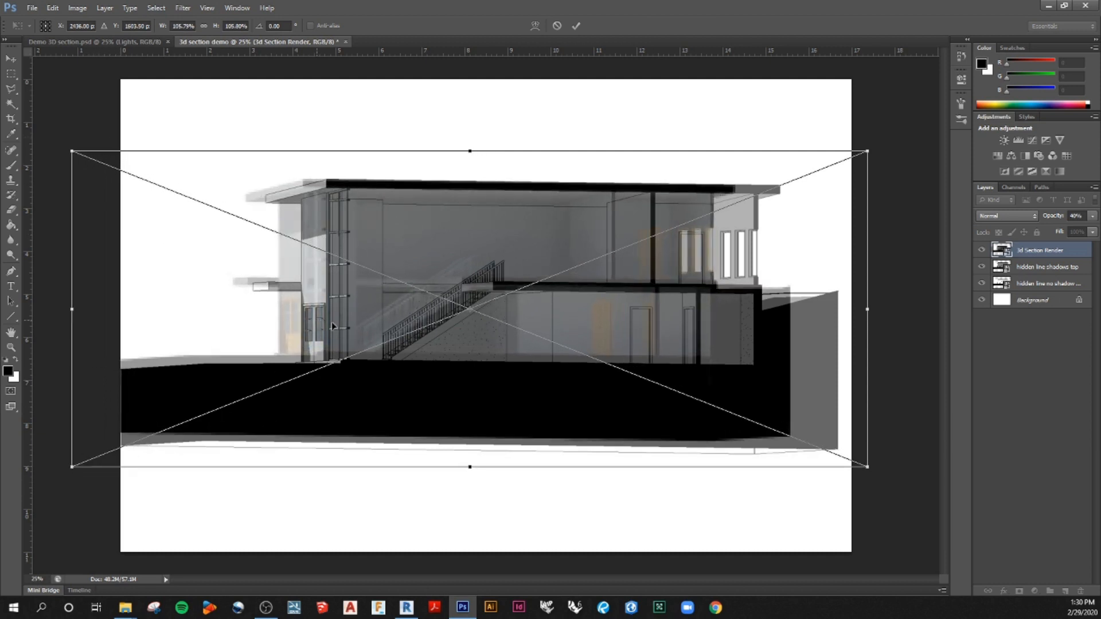
left_click_drag(333, 326, 338, 322)
left_click_drag(89, 471, 69, 491)
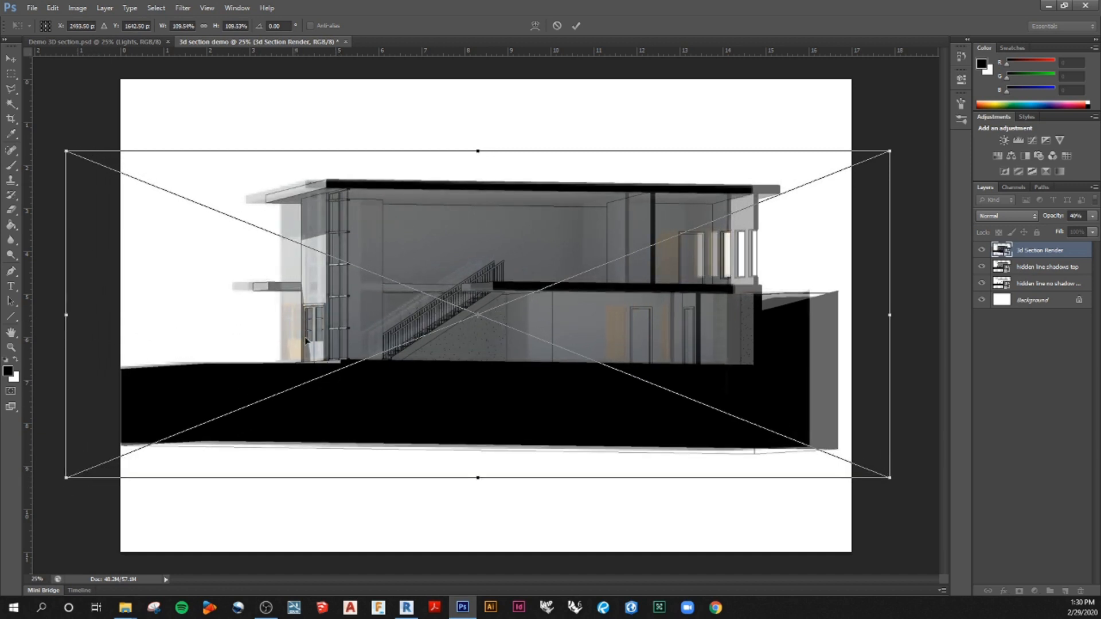
left_click_drag(294, 341, 314, 340)
key("Right")
key("Up")
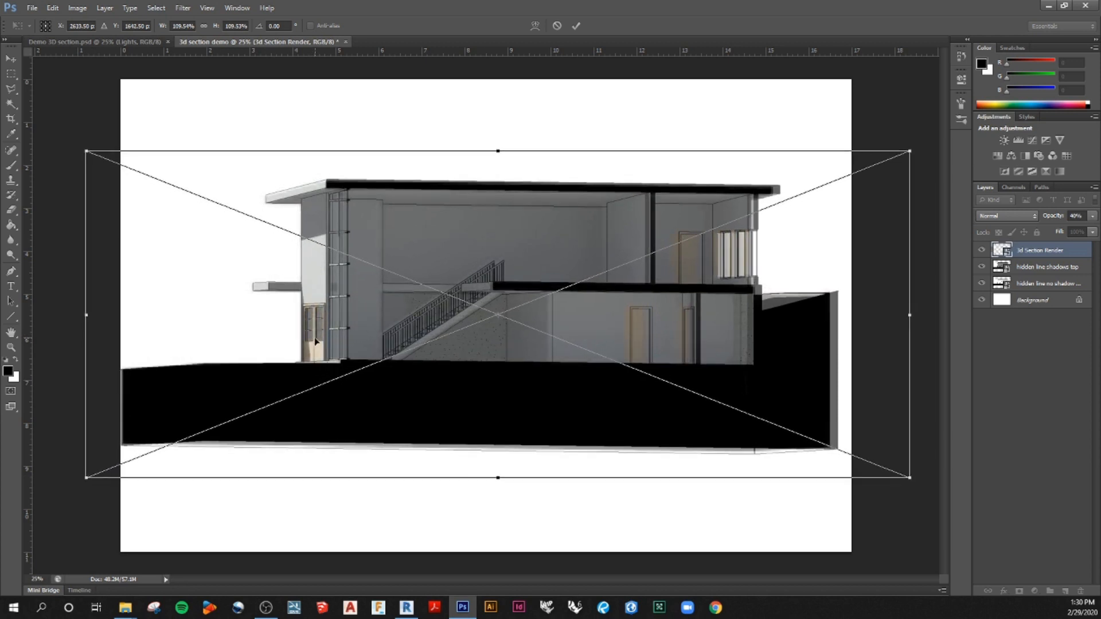
key("Up")
key("Right")
key("Up")
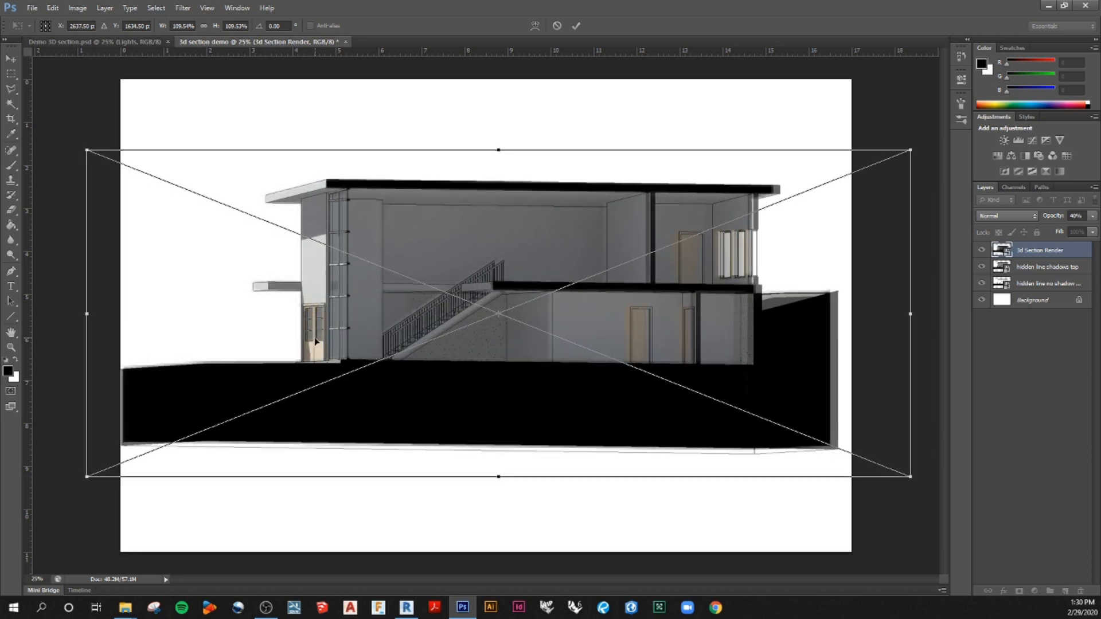
key("Down")
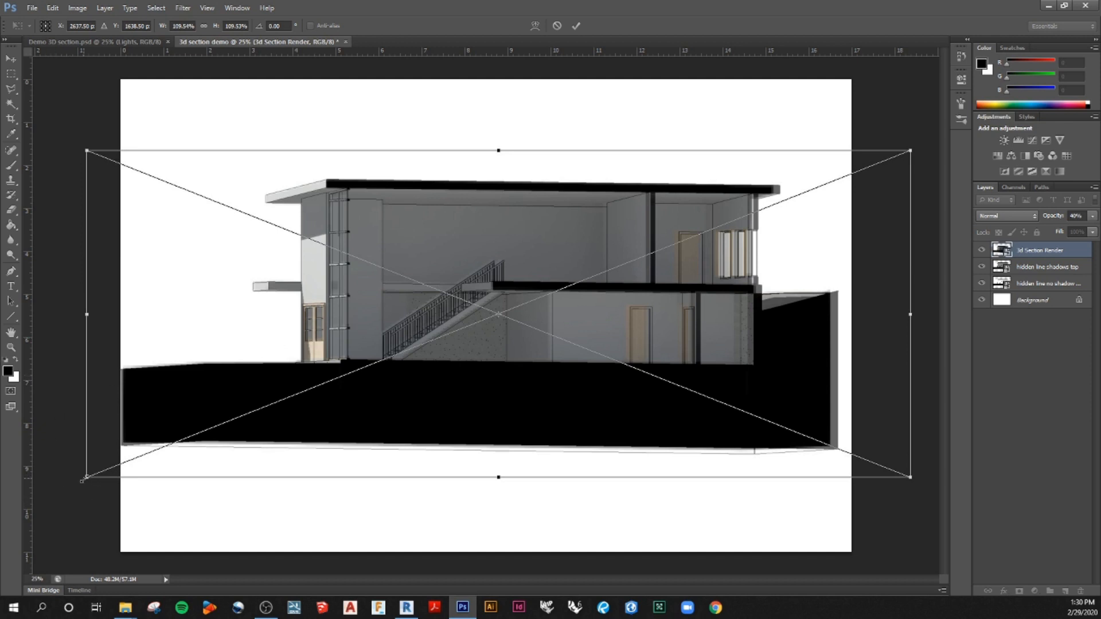
Scale the render to about 110.3% and nudge it so its edges sit closer to the hidden-line drawing
left_click_drag(82, 482, 80, 481)
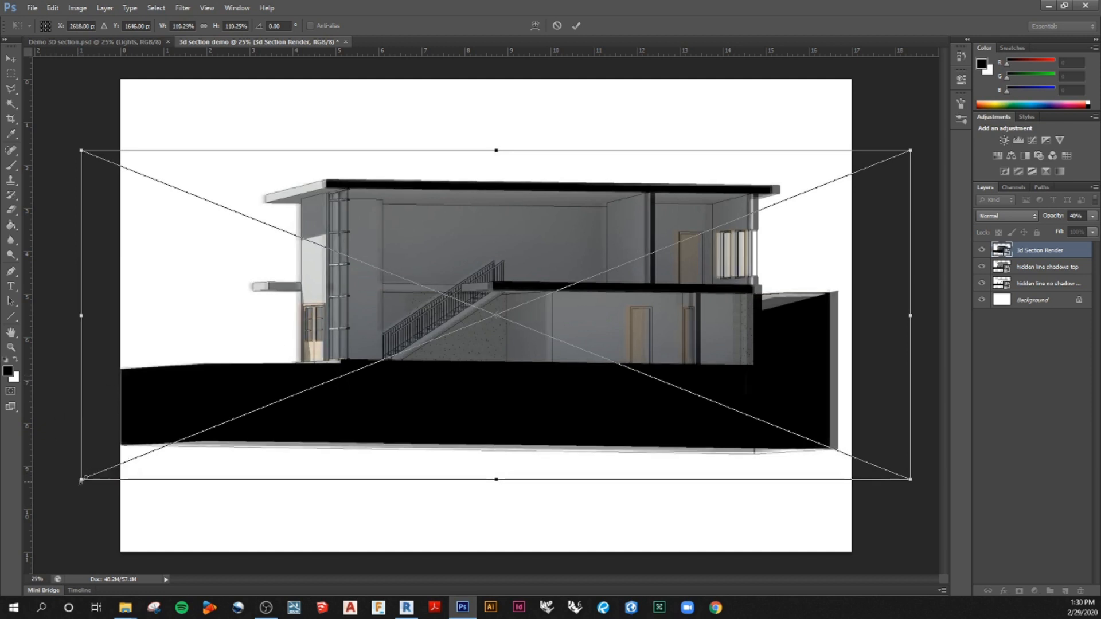
key("Right")
key("Right")
key("Right")
key("Right")
key("Right")
key("Right")
key("Right")
key("Right")
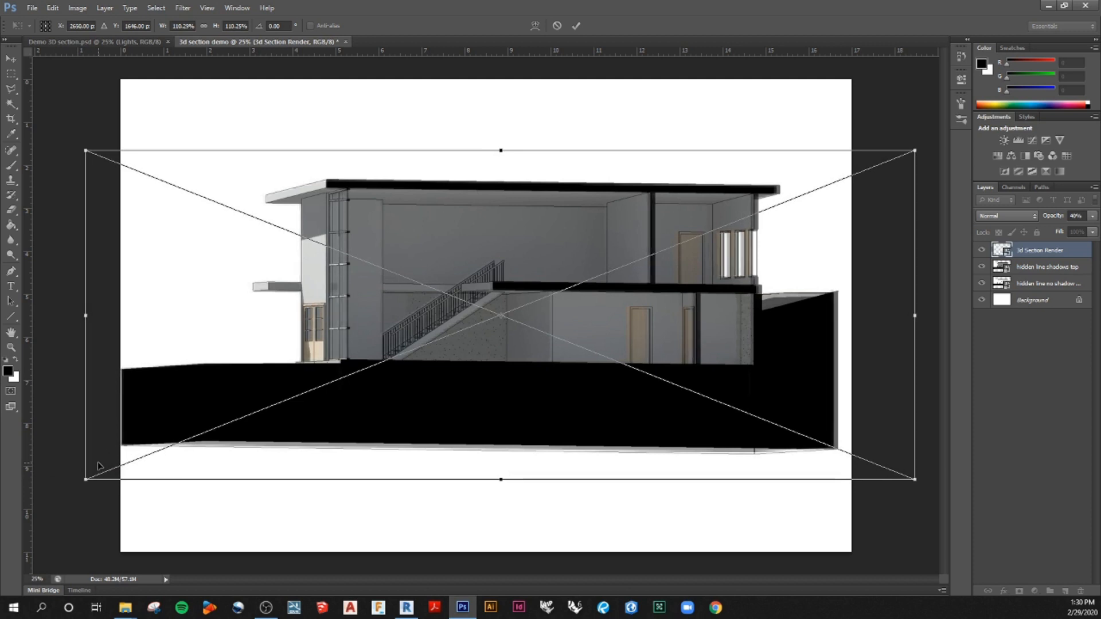
key("Right")
key("Up")
key("Left")
key("Left")
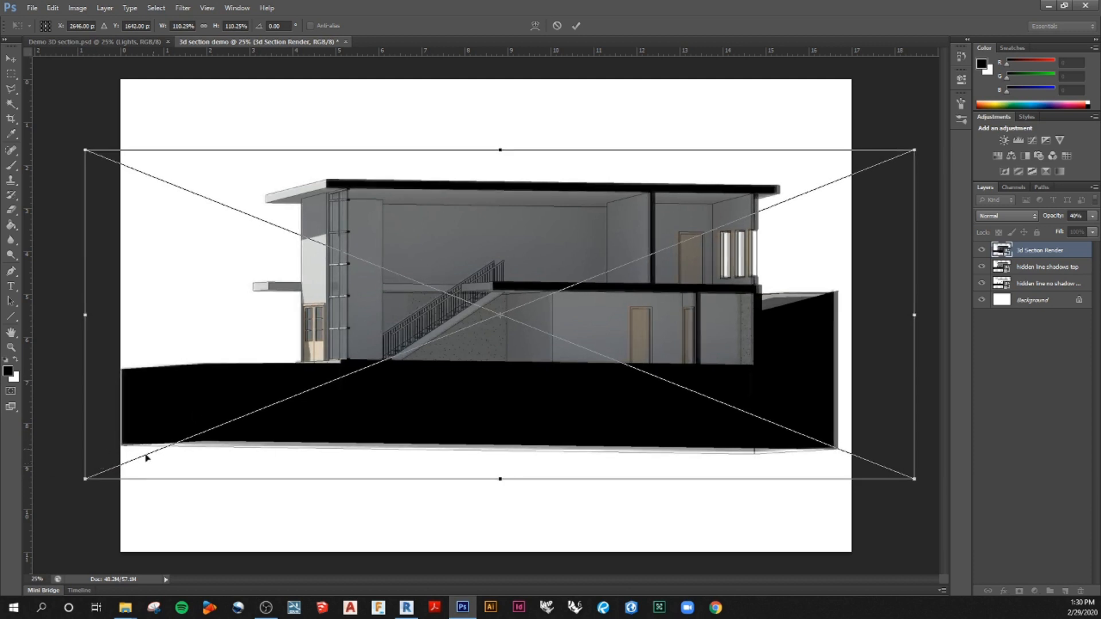
Scale the render to about 111.1%, nudge it to match the linework exactly, and apply the transformation
left_click_drag(82, 481, 77, 483)
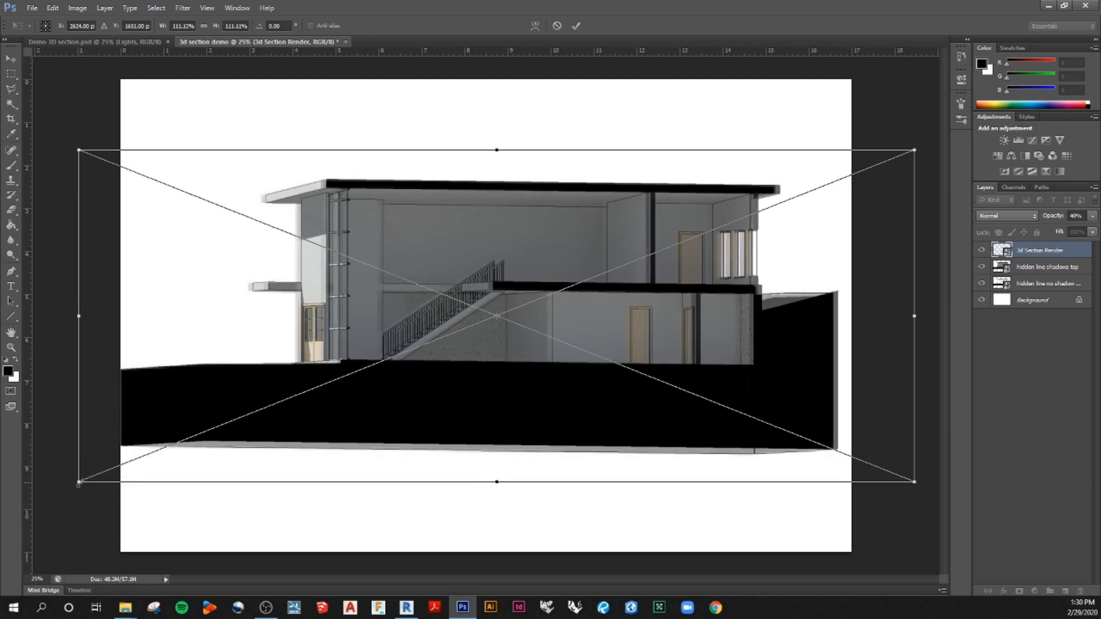
key("Right")
key("Right")
key("Right")
key("Right")
key("Right")
key("Right")
key("Right")
key("Right")
key("Right")
key("Right")
key("Right")
key("Right")
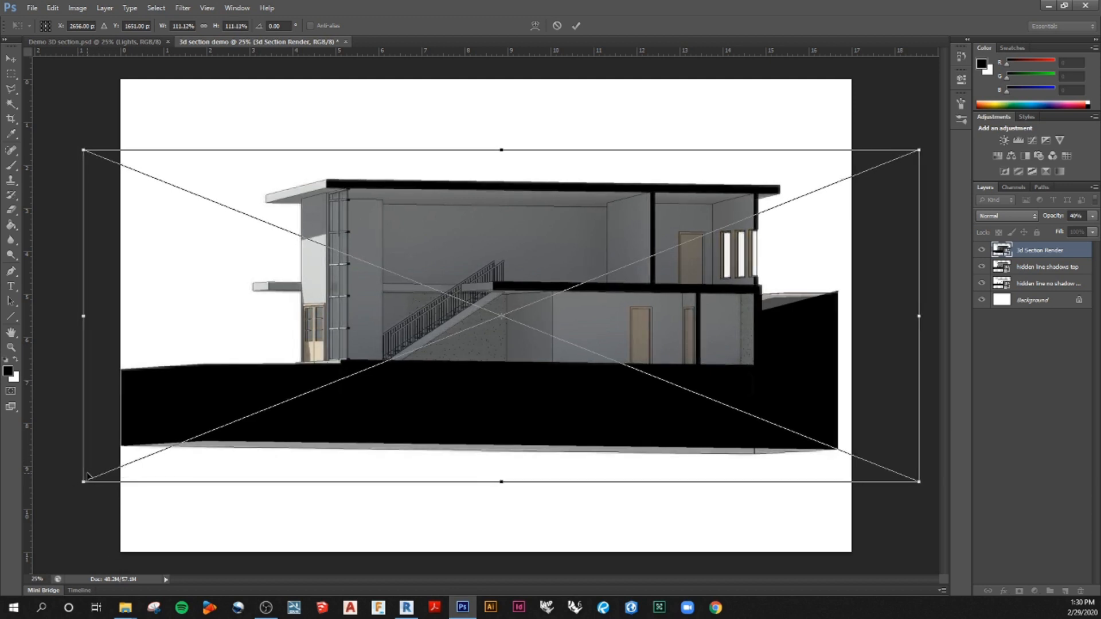
key("Up")
key("Up")
key("Up")
key("Up")
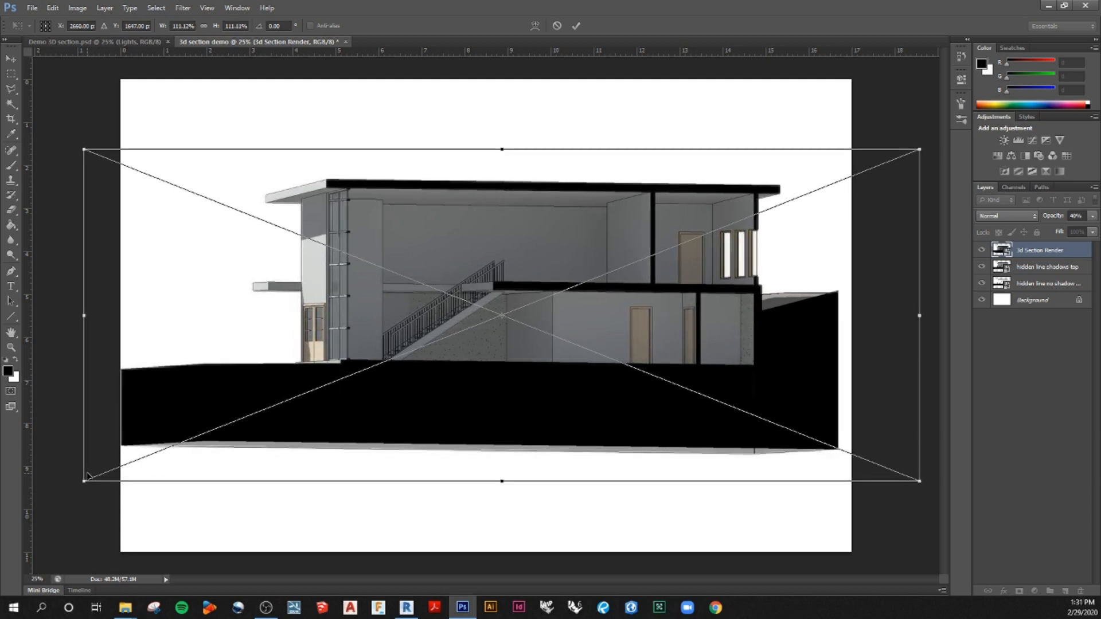
key("Return")
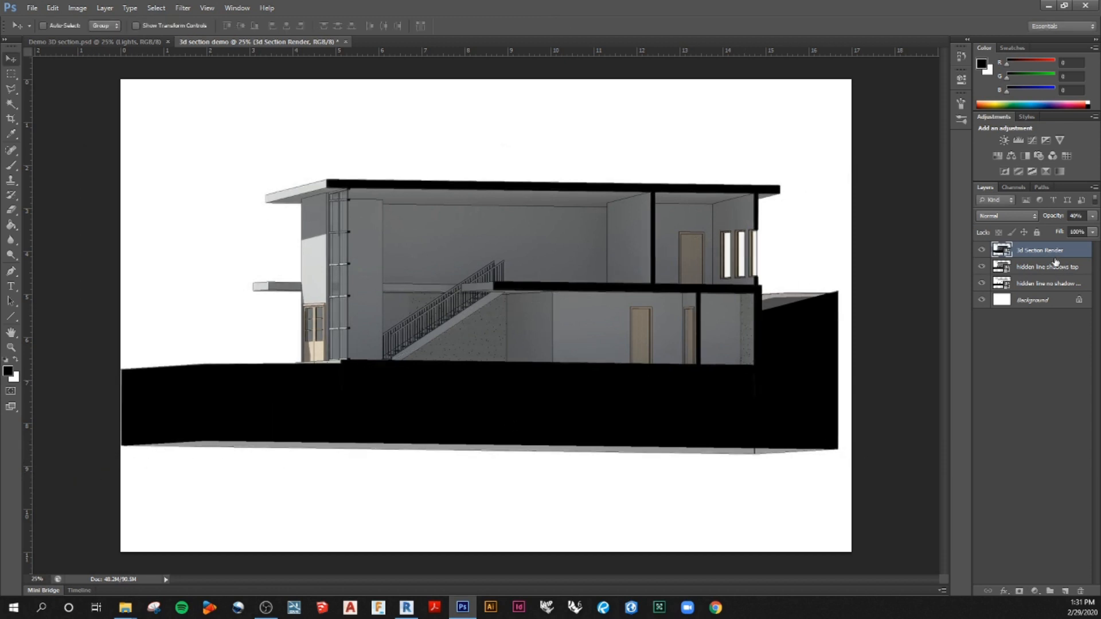
Move the 3d Section Render layer below hidden line shadows top, and set the hidden line shadows top layer's opacity to 40%
mouse_move(1040, 255)
left_mouse_down()
mouse_move(1050, 276)
mouse_move(1057, 267)
left_mouse_up()
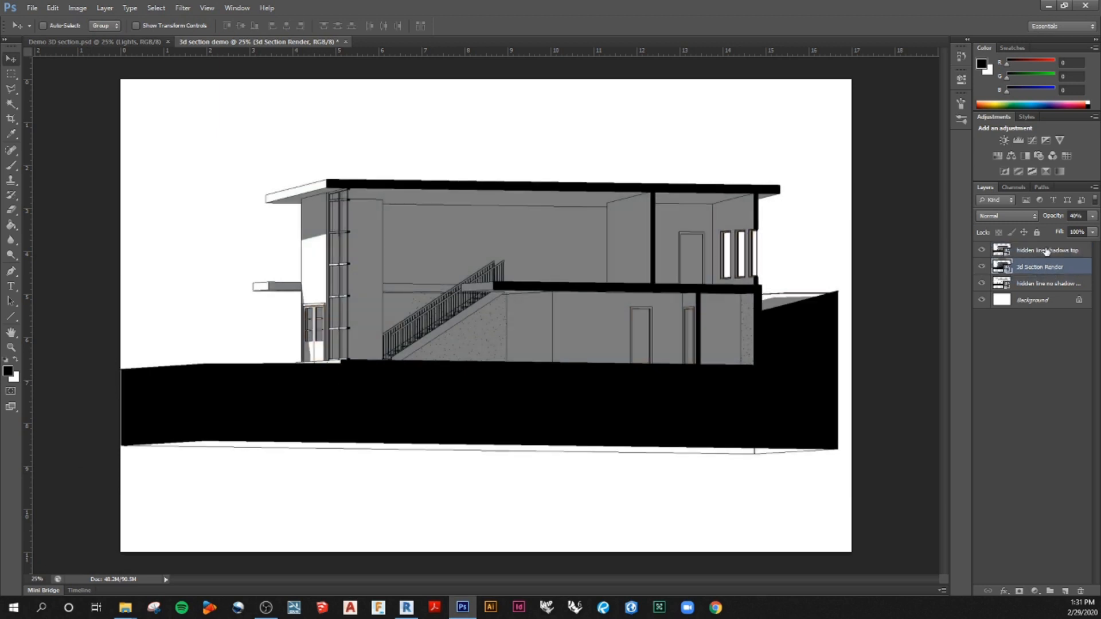
left_click(1047, 252)
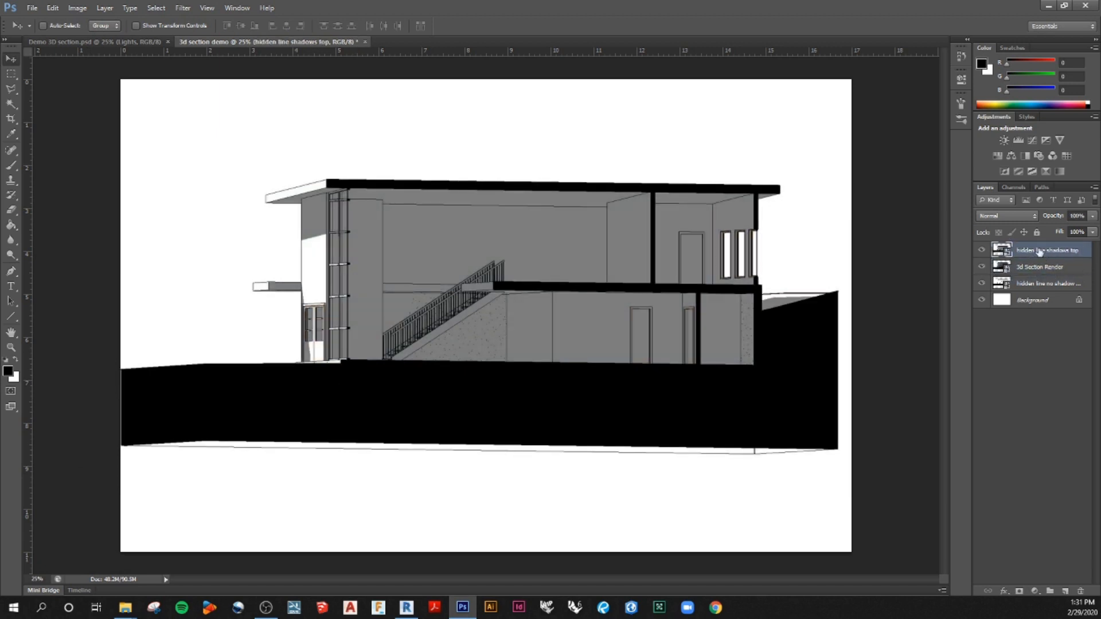
left_click(1074, 216)
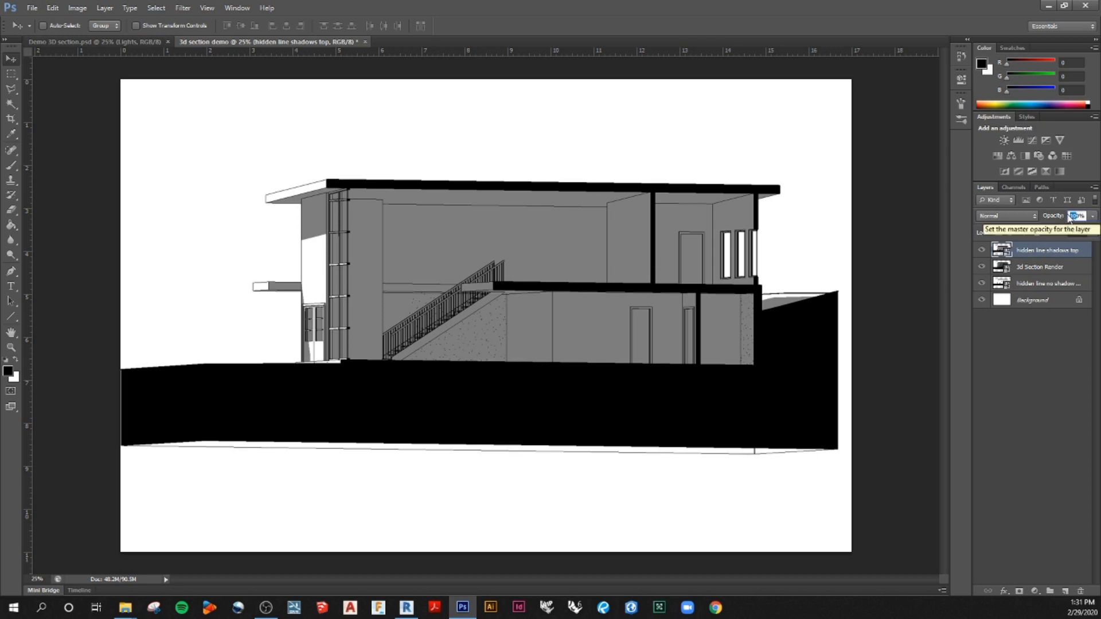
type("40")
left_click(1036, 347)
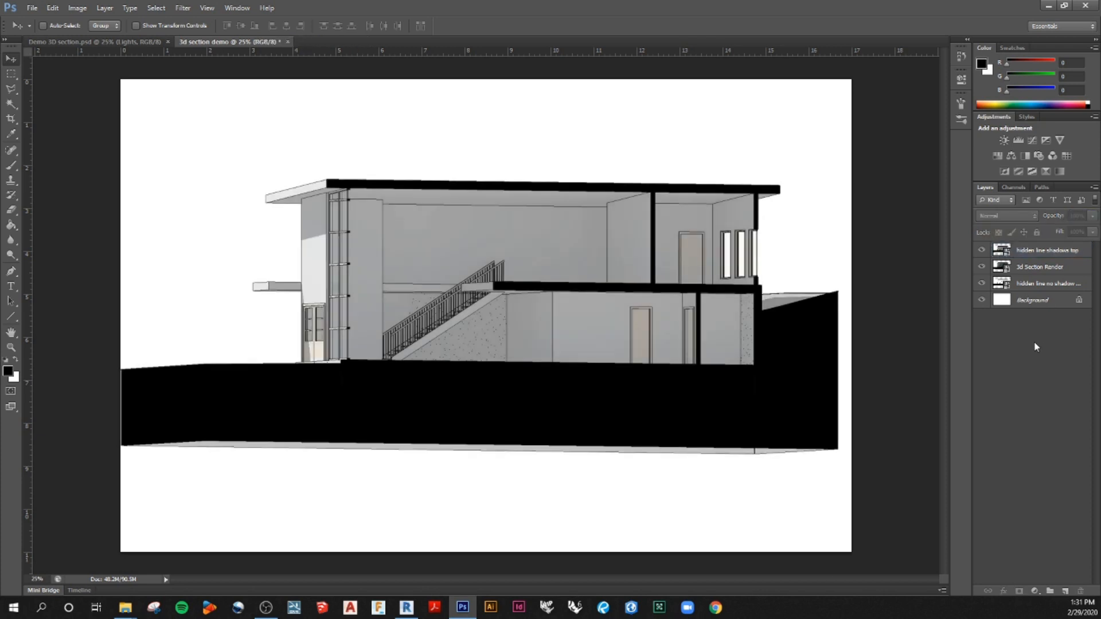
Change the hidden line shadows top layer to a darkening blend mode over the render, and deselect the layer
left_click(1030, 252)
left_click(1029, 215)
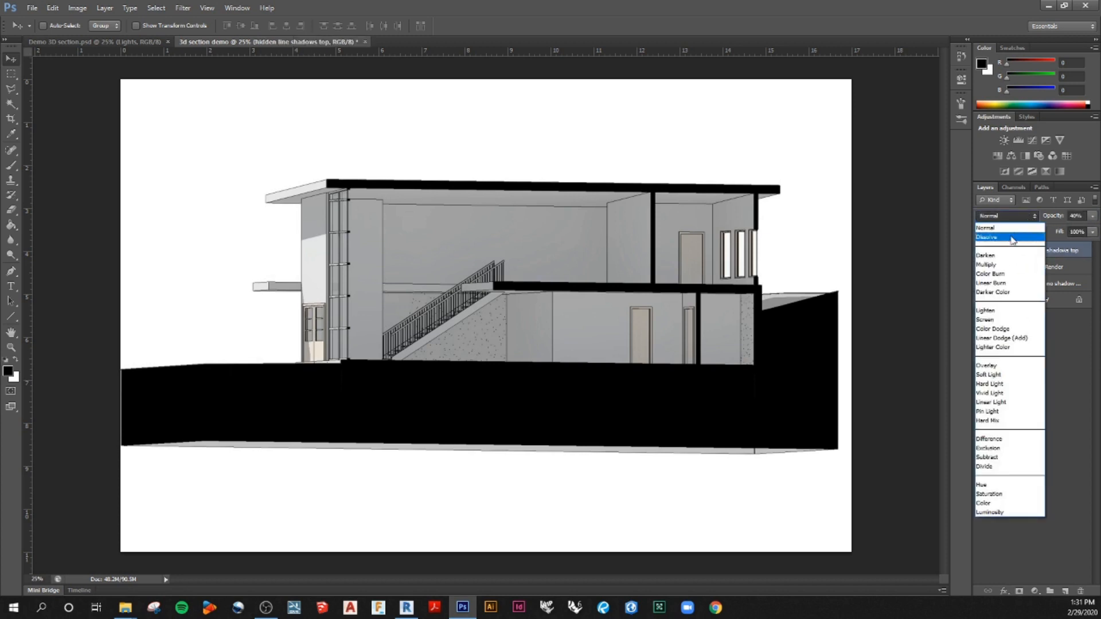
left_click(1012, 238)
left_click(1021, 355)
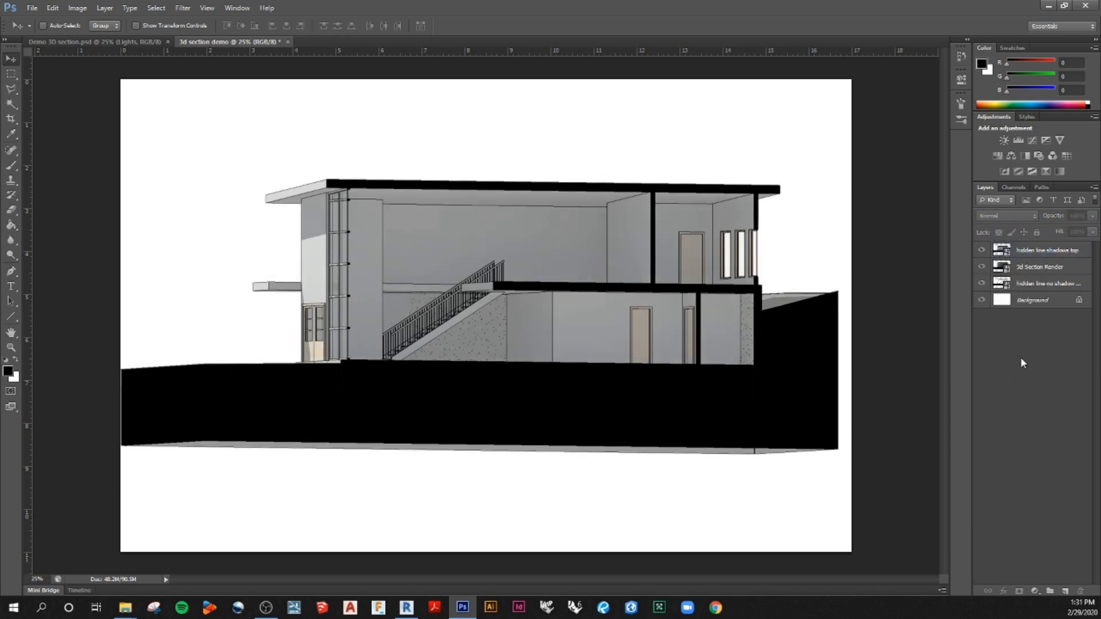
Set the 3d Section Render layer's opacity to 100% and deselect the layer
left_click(1036, 272)
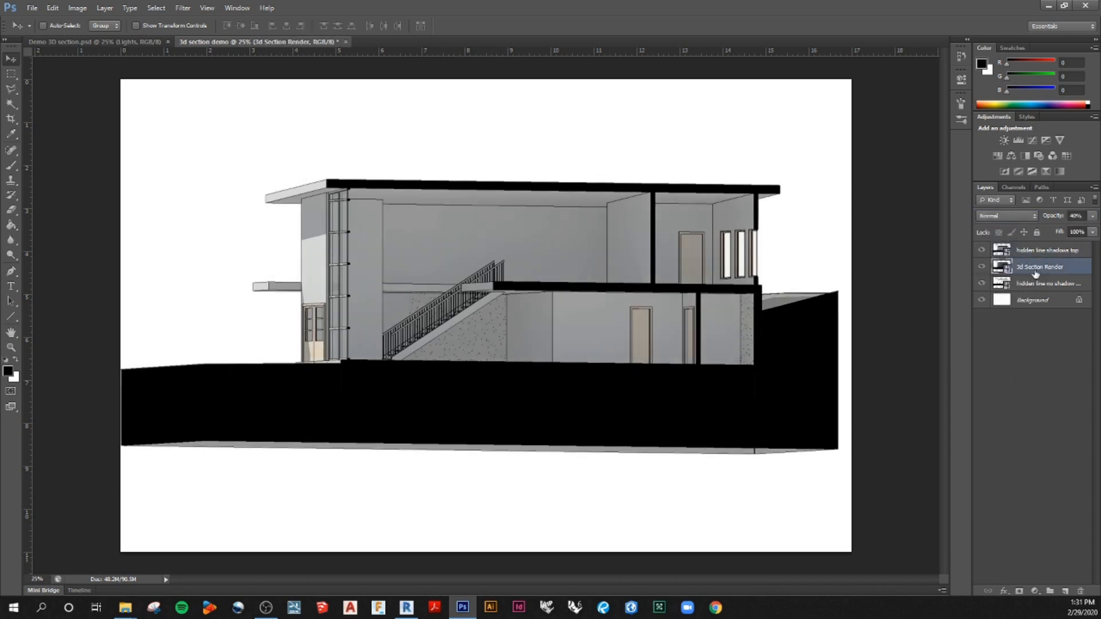
left_click(1076, 217)
type("100")
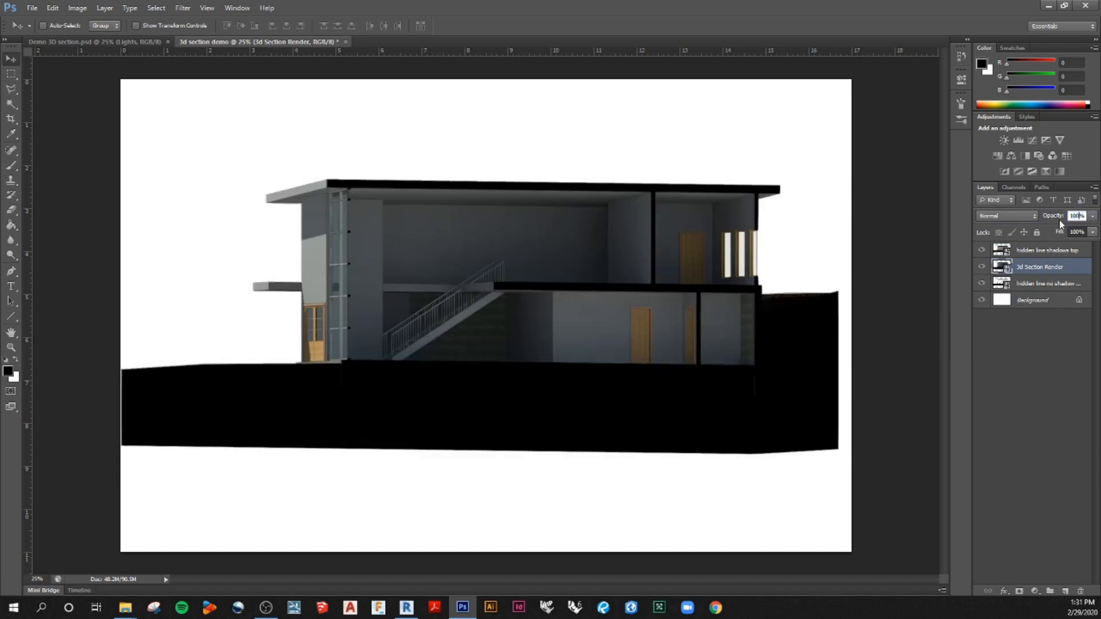
left_click(1053, 366)
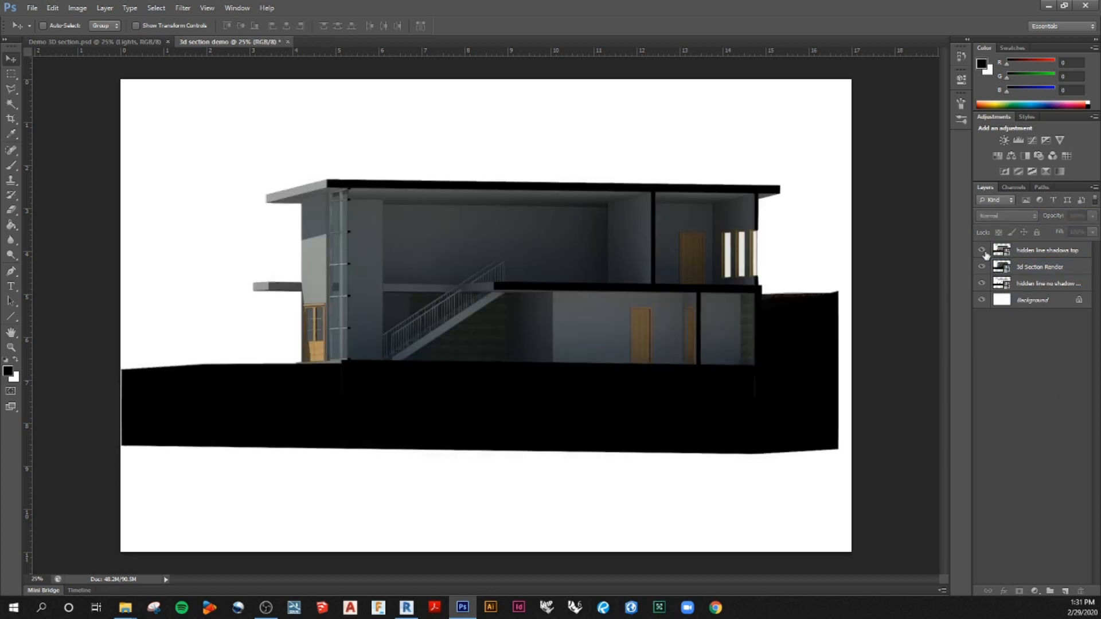
Compare the render with and without the hidden line shadows top overlay
left_click(983, 251)
left_click(983, 251)
left_click(982, 252)
left_click(983, 251)
Isolate the hidden line no shadow selection layer and select the large upper-floor back wall with the Magic Wand
left_click(1045, 268)
left_click(1005, 287)
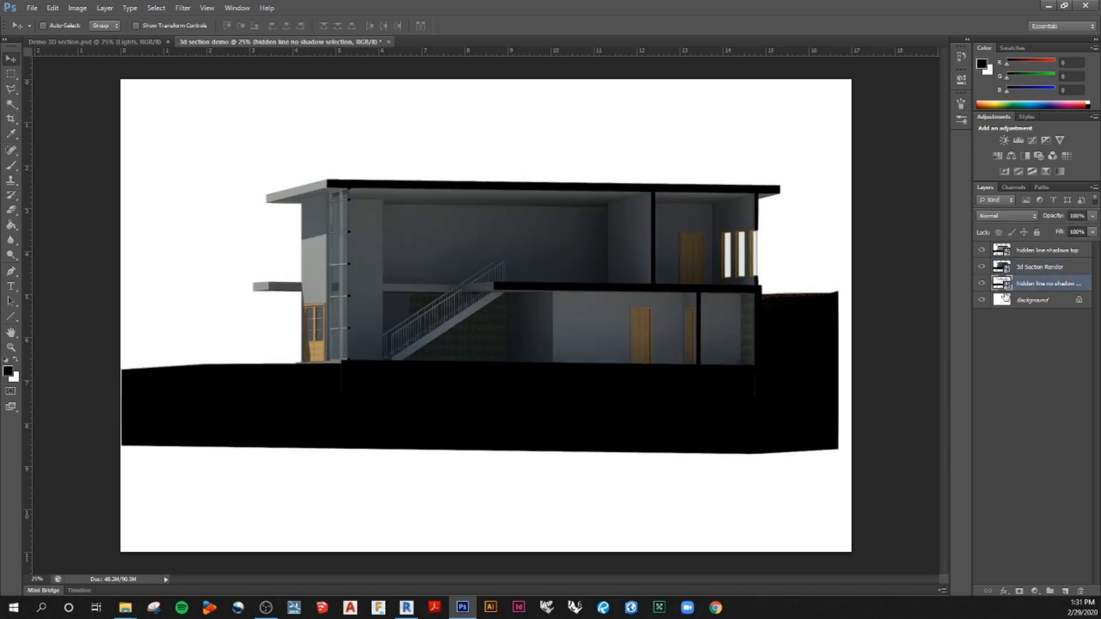
left_click(982, 267)
left_click(981, 250)
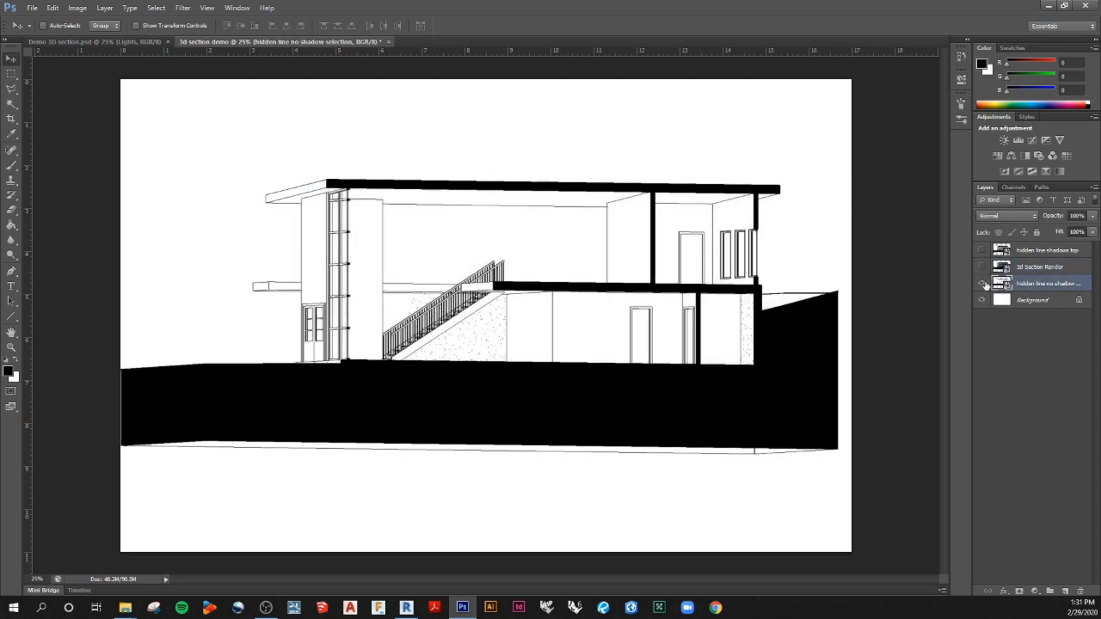
left_click(982, 283)
left_click(982, 283)
left_click(12, 104)
left_click(502, 233)
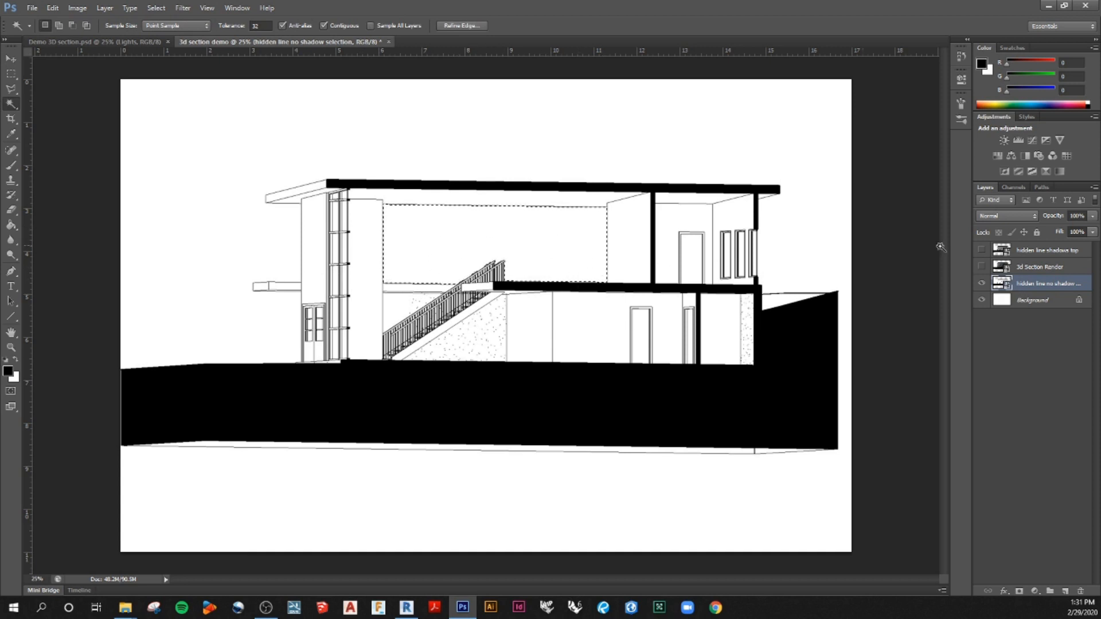
Show the 3d Section Render and hidden line shadows top layers again, make the render layer active and clear the wall selection
left_click(1051, 270)
left_click(981, 266)
left_click(981, 251)
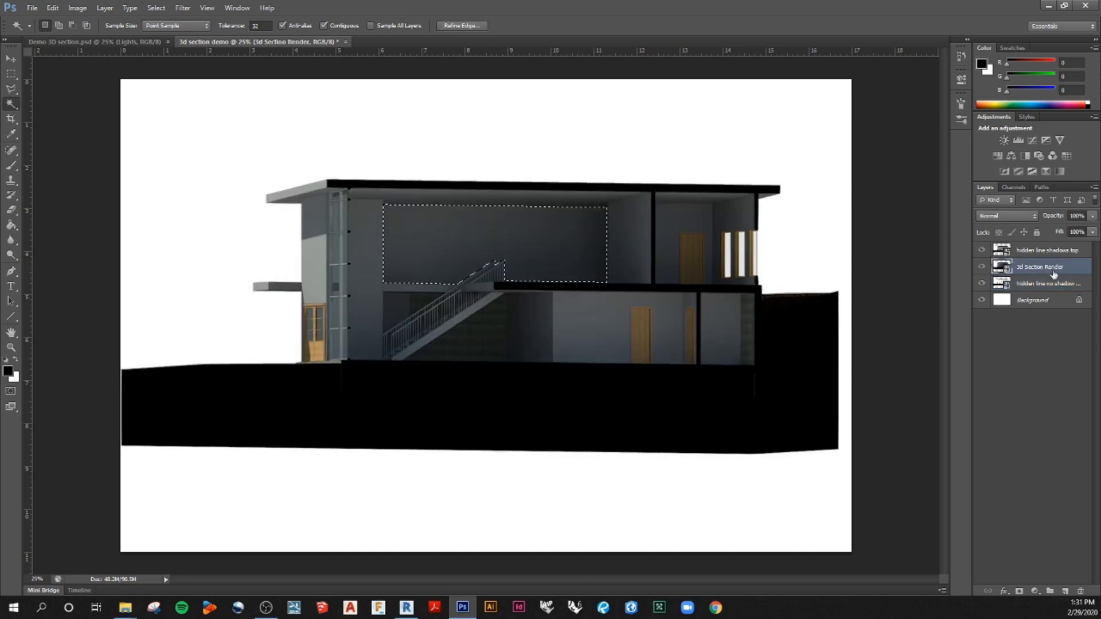
key("ctrl+d")
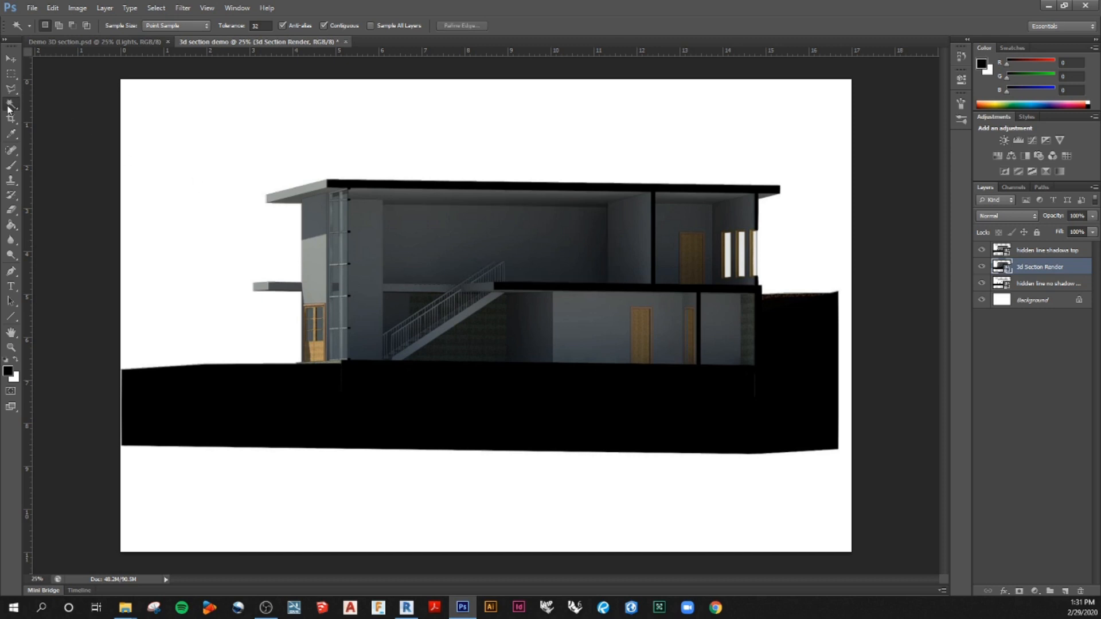
Try a Magic Wand selection of the upper back wall directly on the 3d Section Render layer, and clear it
left_click(526, 236)
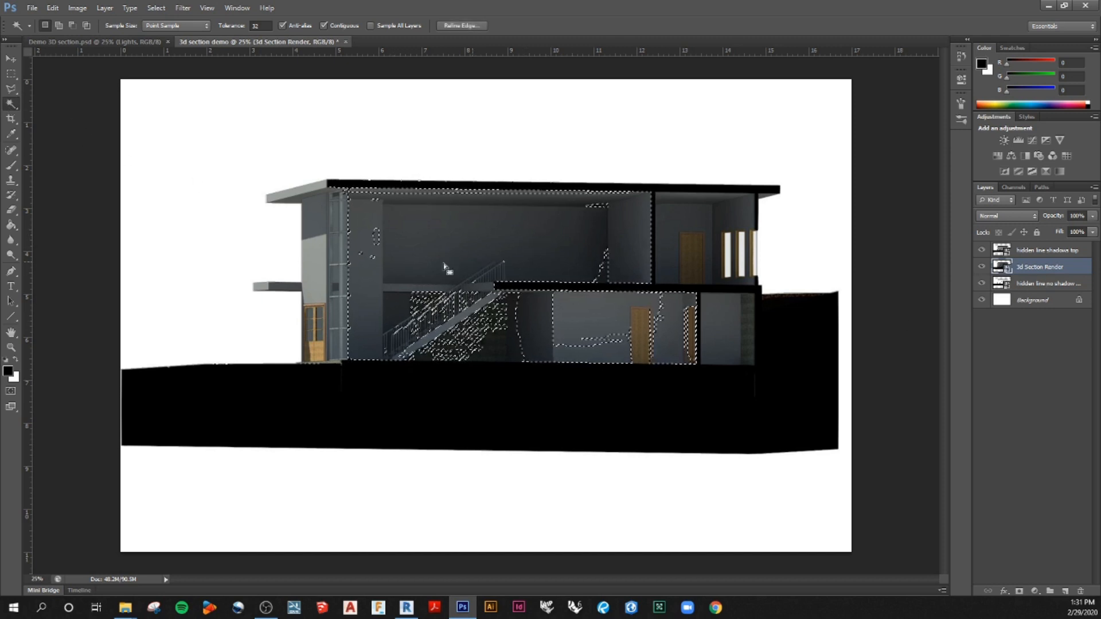
left_click(1051, 284)
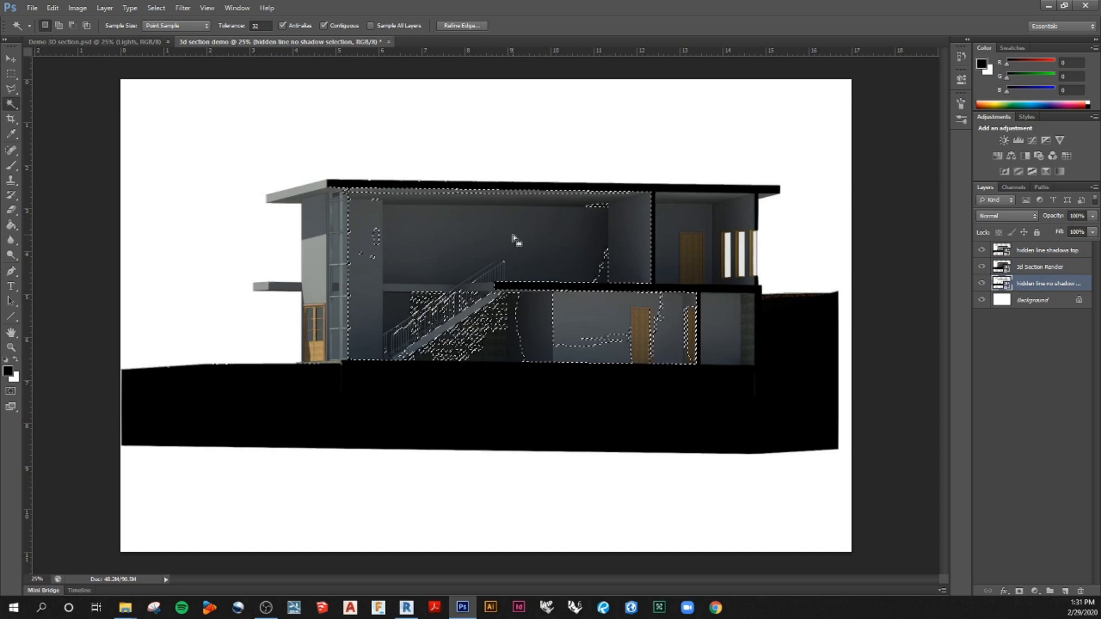
key("ctrl+d")
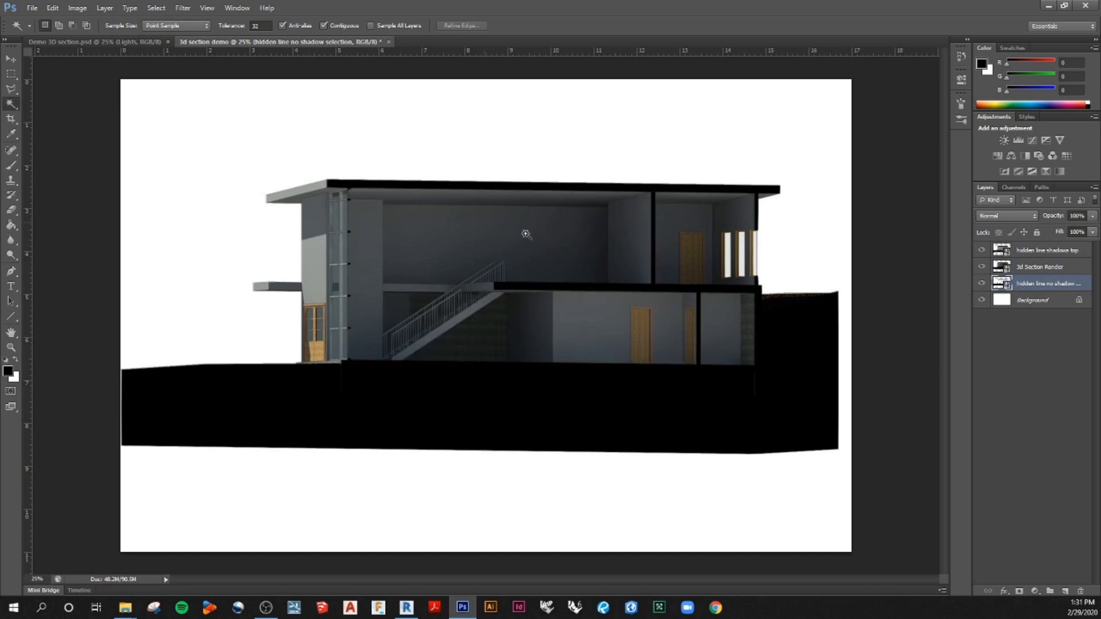
Test Magic Wand selections of individual wall surfaces using the hidden line no shadow selection layer, and clear the selection
left_click(544, 239)
left_click(641, 294)
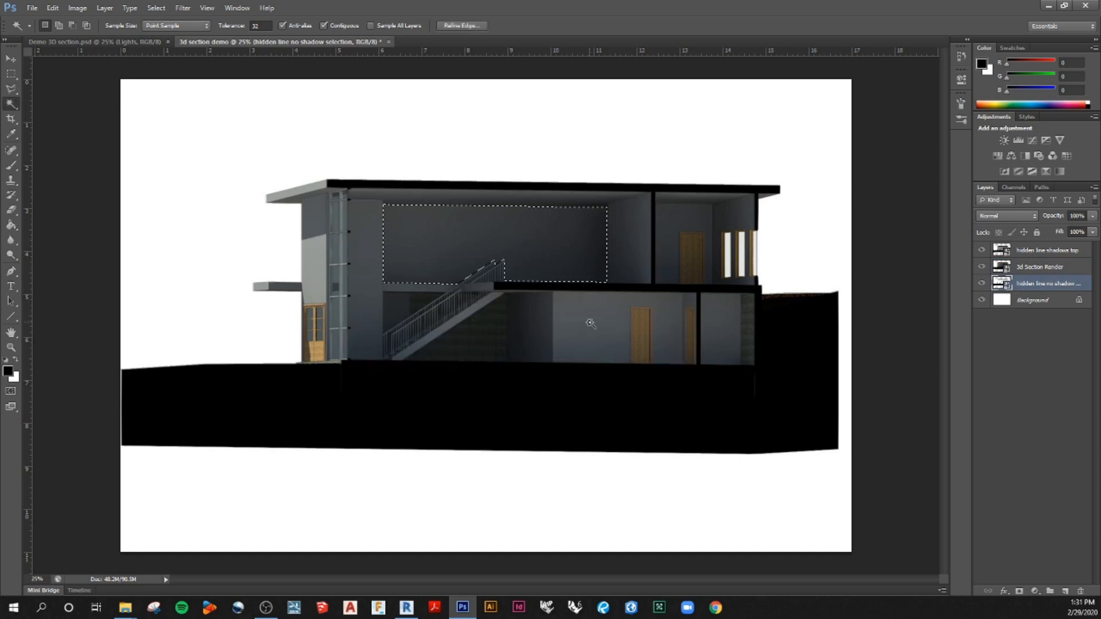
left_click(731, 310)
left_click(705, 221)
left_click(747, 218)
left_click(418, 228)
left_click(364, 252)
left_click(332, 266)
left_click(315, 264)
key("ctrl+d")
left_click(1035, 361)
Save the document as 3d section demo3 in Photoshop format in the 3D Section Rendering Demo folder, with maximized compatibility
left_click(32, 8)
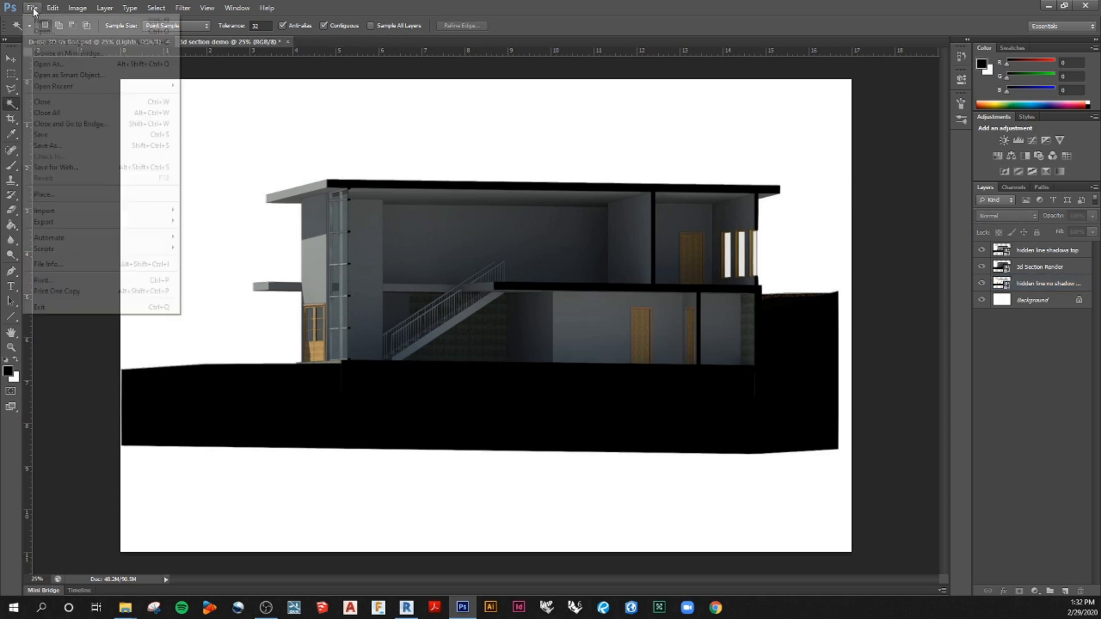
left_click(63, 134)
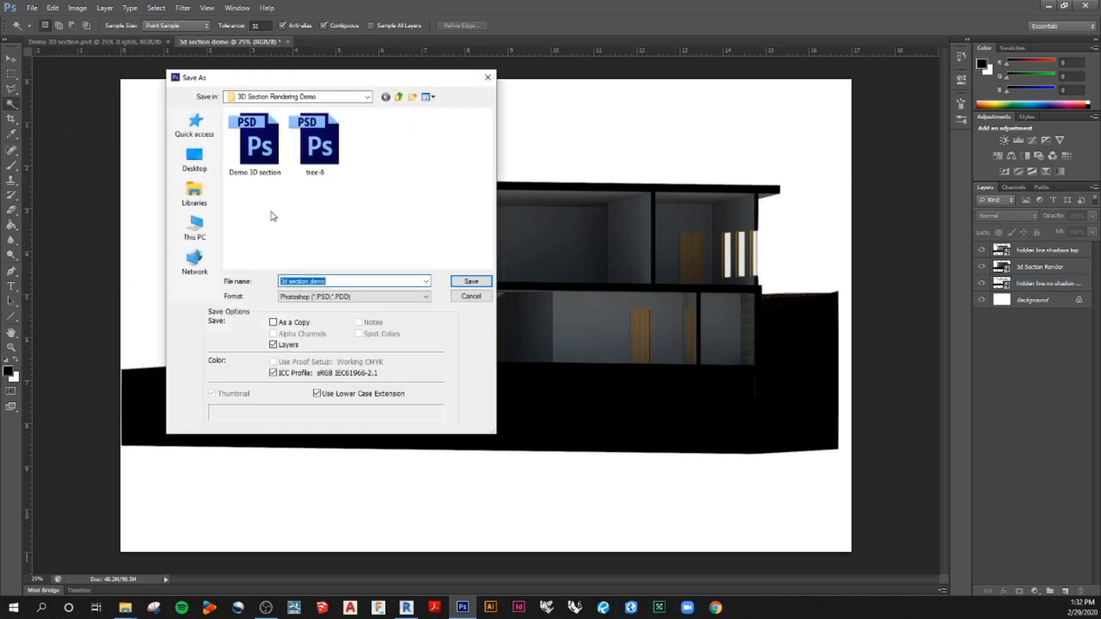
left_click(362, 280)
left_click(482, 283)
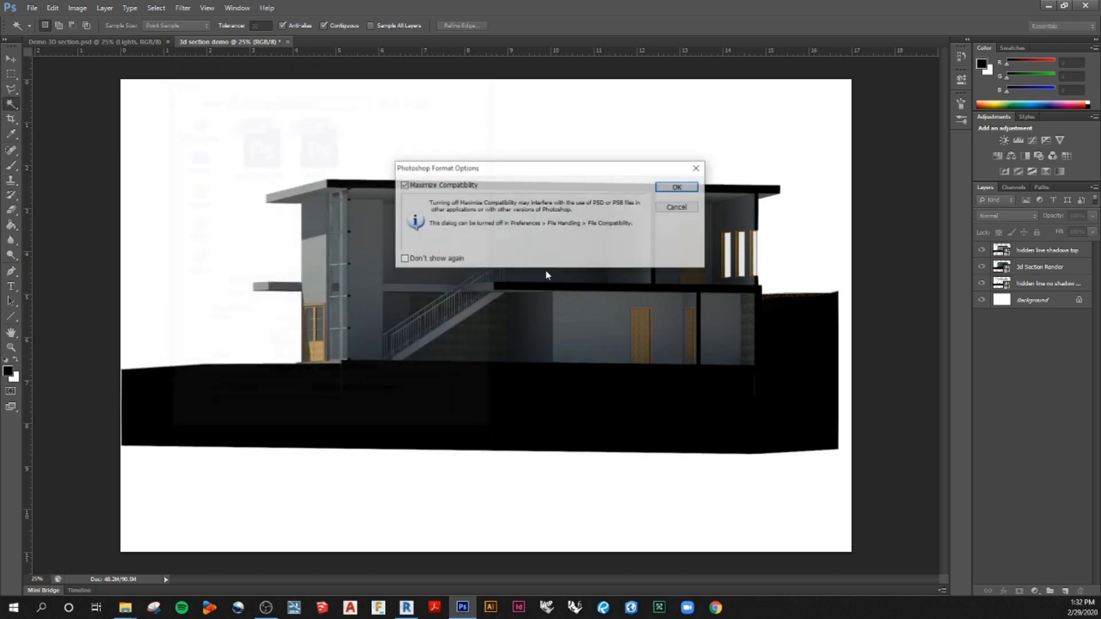
left_click(680, 194)
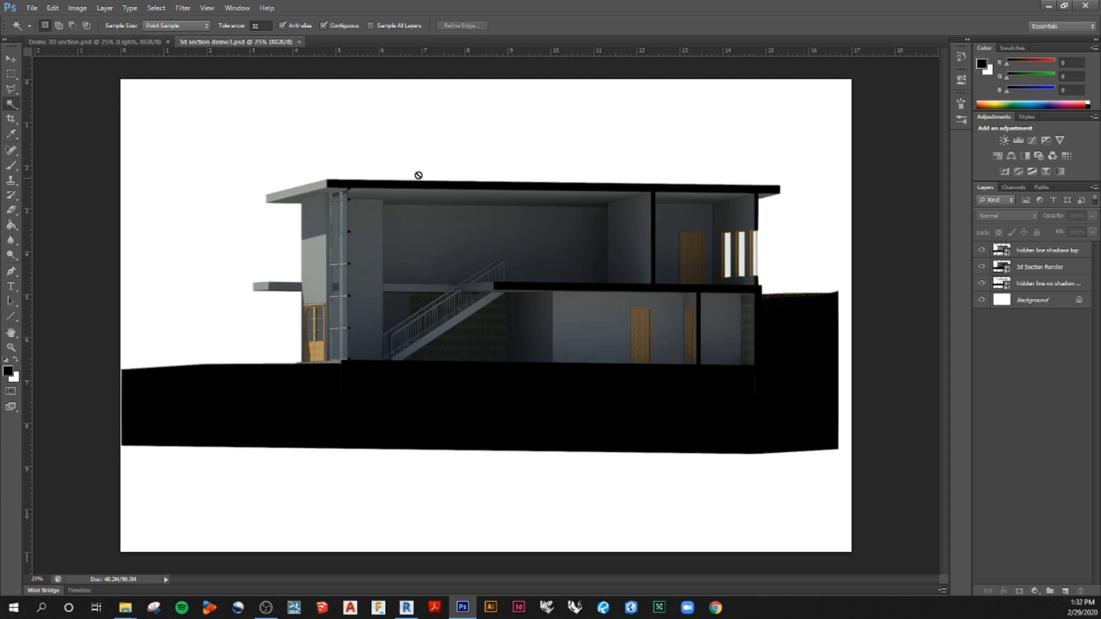
Choose the Polygonal Lasso and add a new layer named ground directly above the 3d Section Render layer
left_click(11, 90)
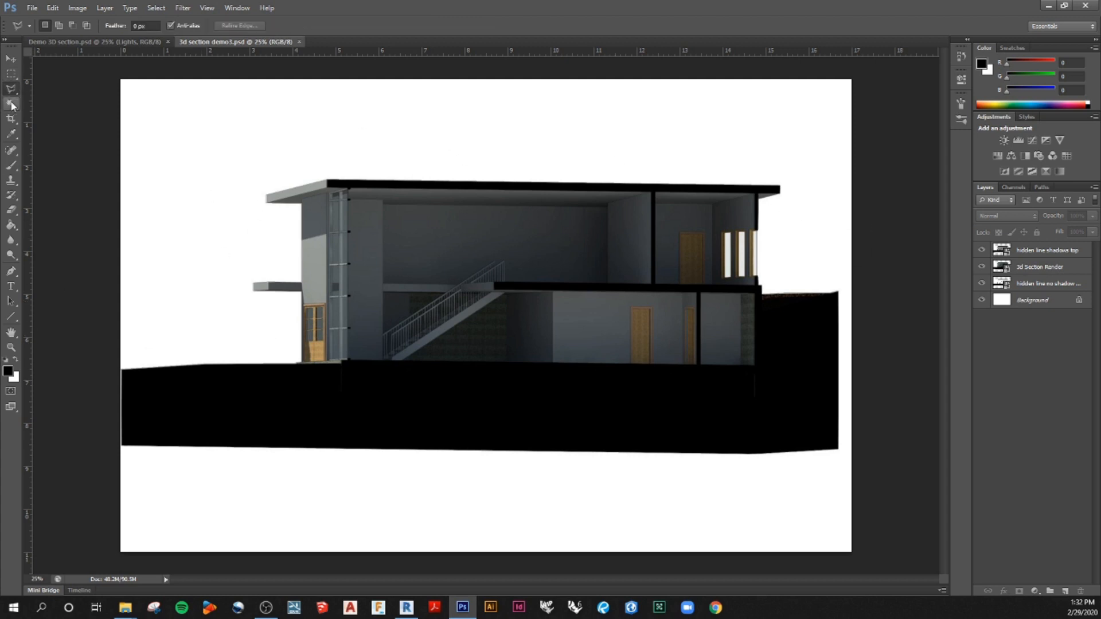
right_click(9, 90)
left_click(51, 98)
left_click(1038, 270)
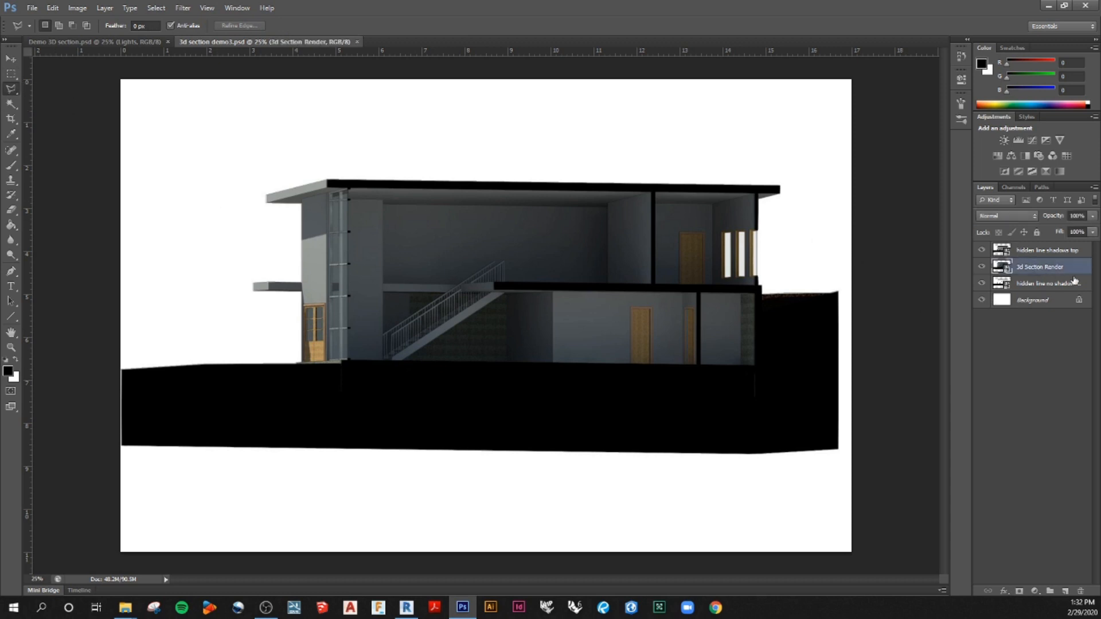
left_click(1065, 591)
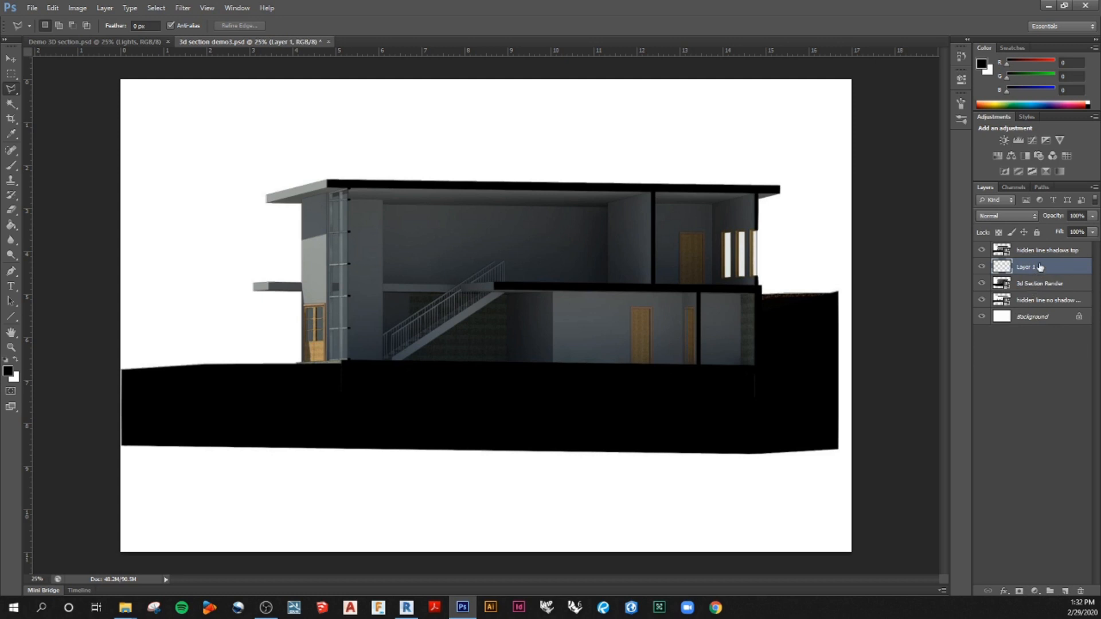
double_click(1030, 268)
type("ground")
key("Return")
Outline the ground with the Polygonal Lasso along the terrain and lower floor edge, extending past the canvas's sides and bottom
left_click(852, 292)
left_click(763, 295)
left_click(764, 368)
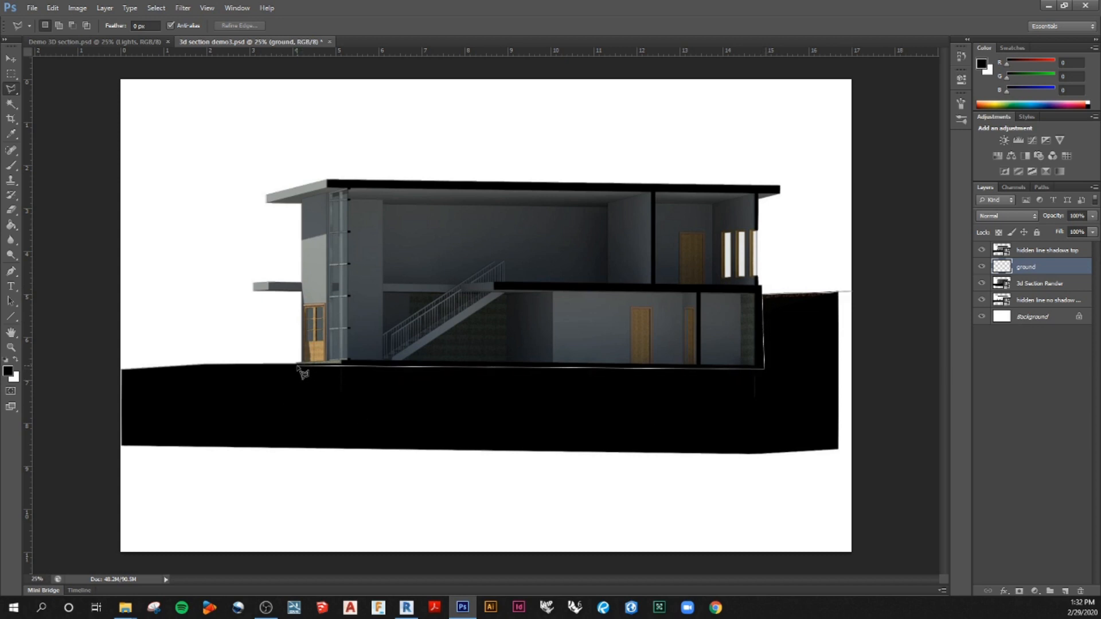
left_click(205, 364)
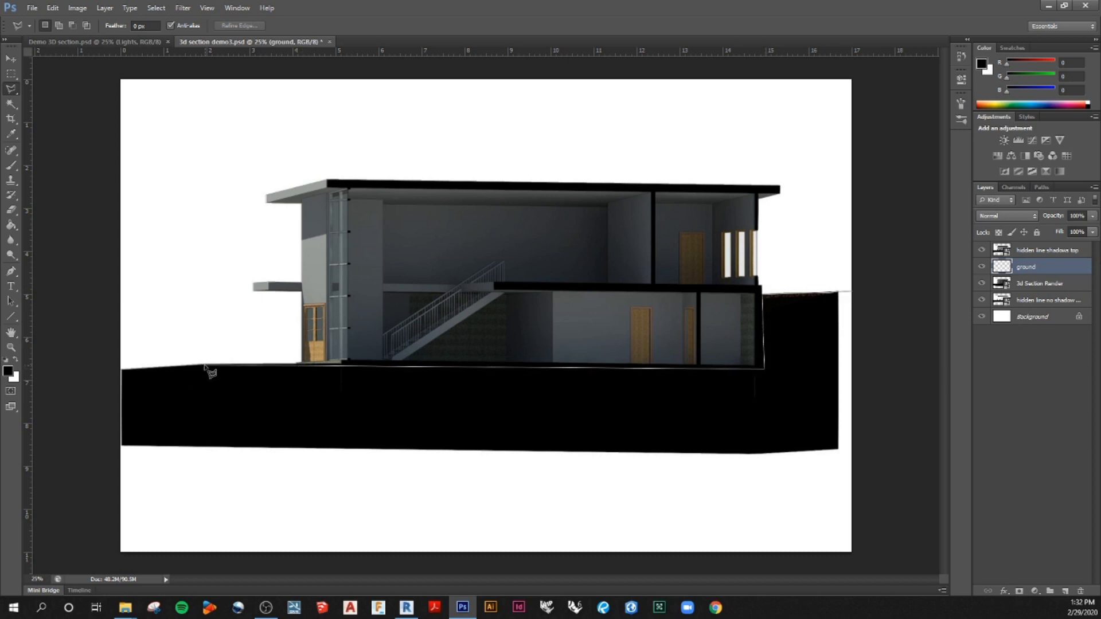
left_click(121, 371)
left_click(871, 560)
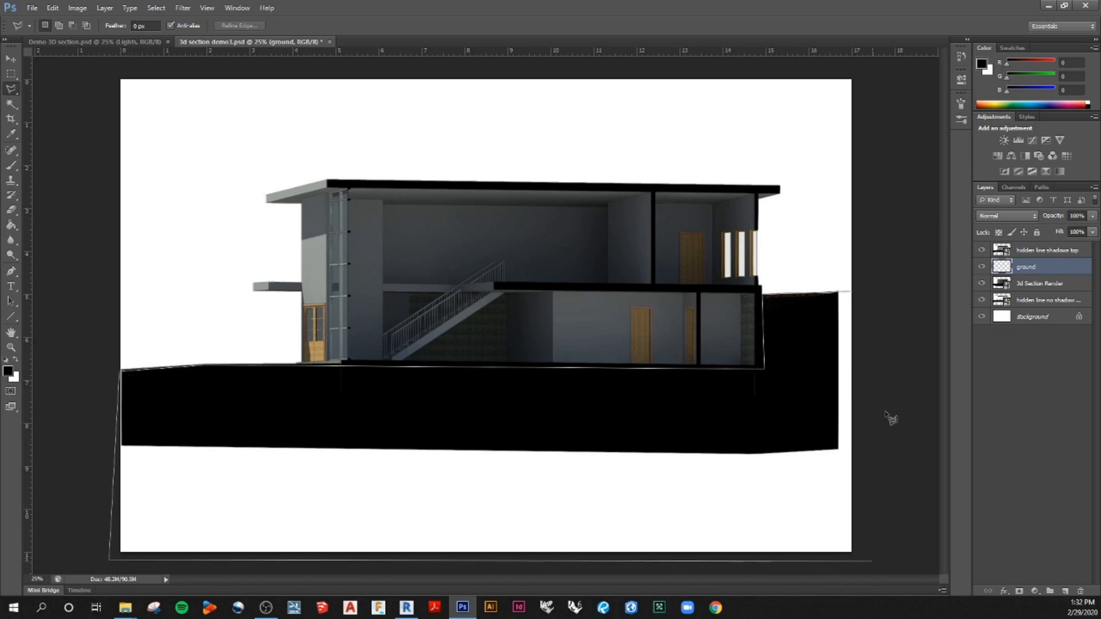
left_click(853, 293)
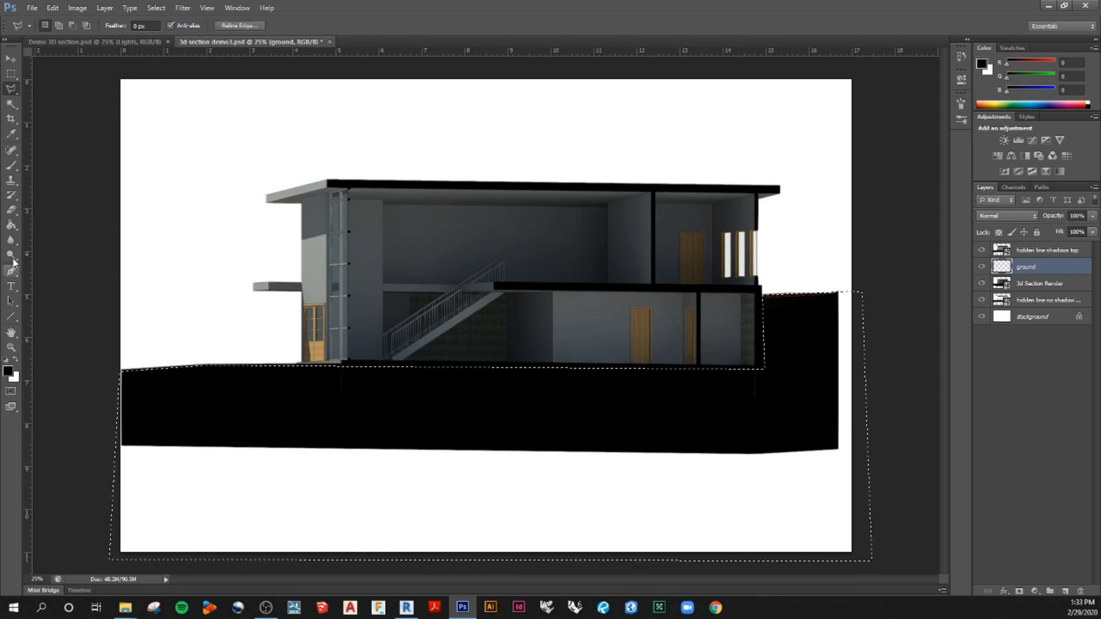
Fill the ground selection with black (000000) using the Paint Bucket, and clear the selection
key("g")
left_click(8, 372)
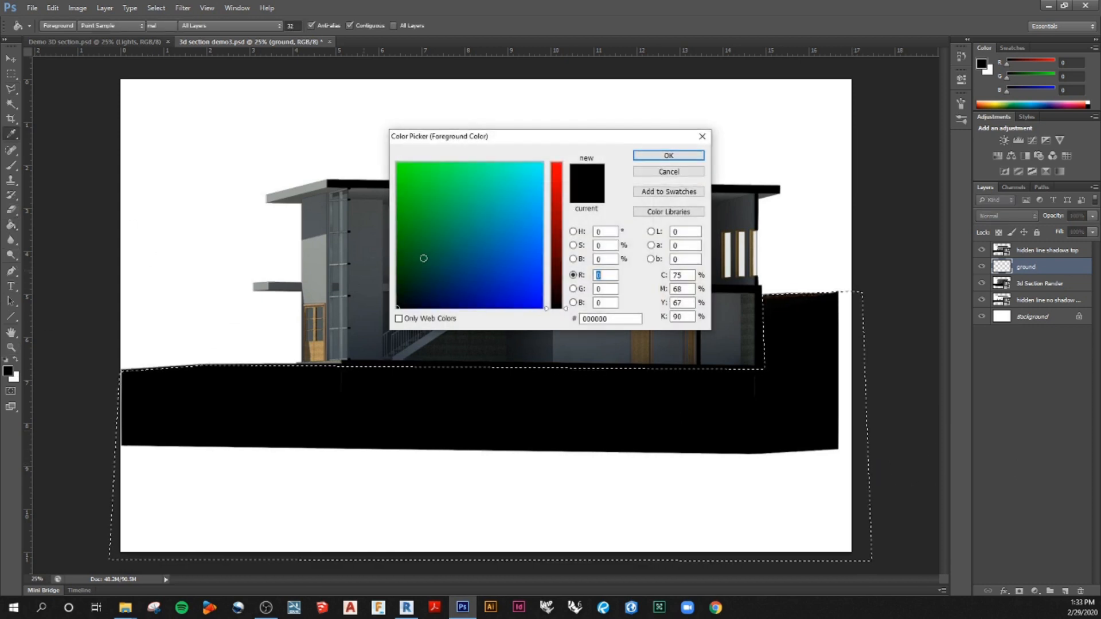
left_click(667, 156)
left_click(565, 470)
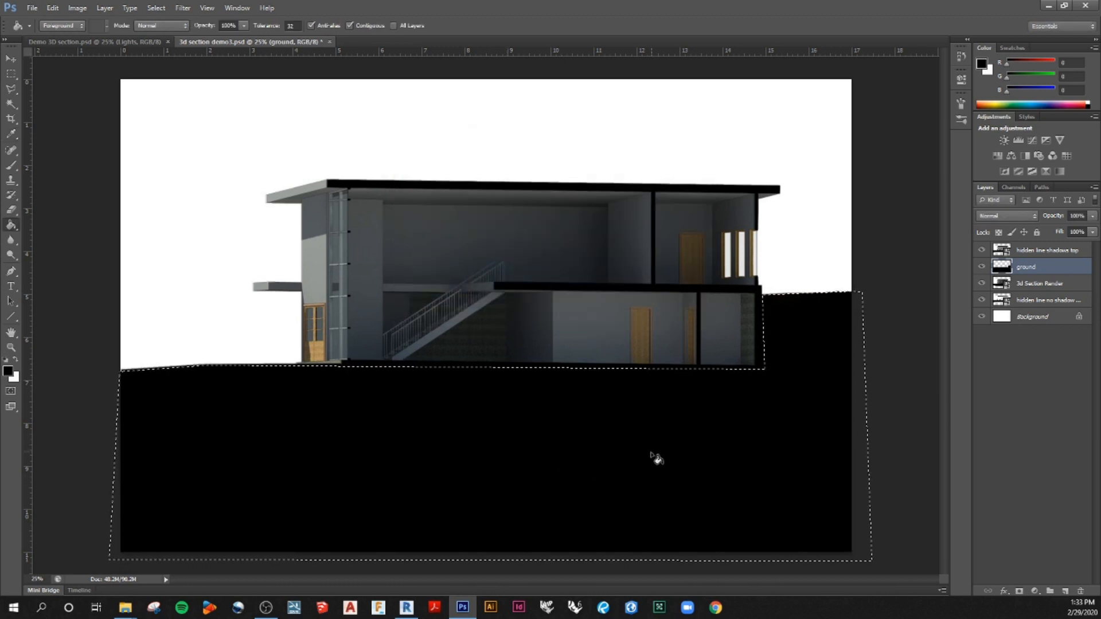
key("ctrl+d")
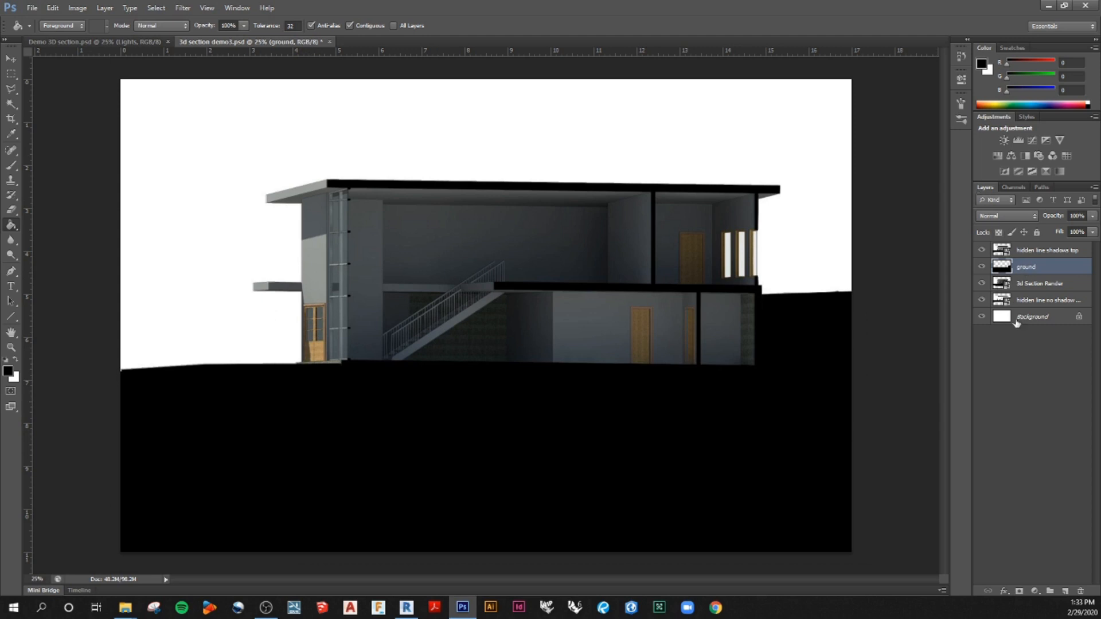
left_click(1039, 351)
Place the PERSO50 3 copie copie image above the hidden line shadows top layer and move it to the canvas's left edge
left_click(1039, 254)
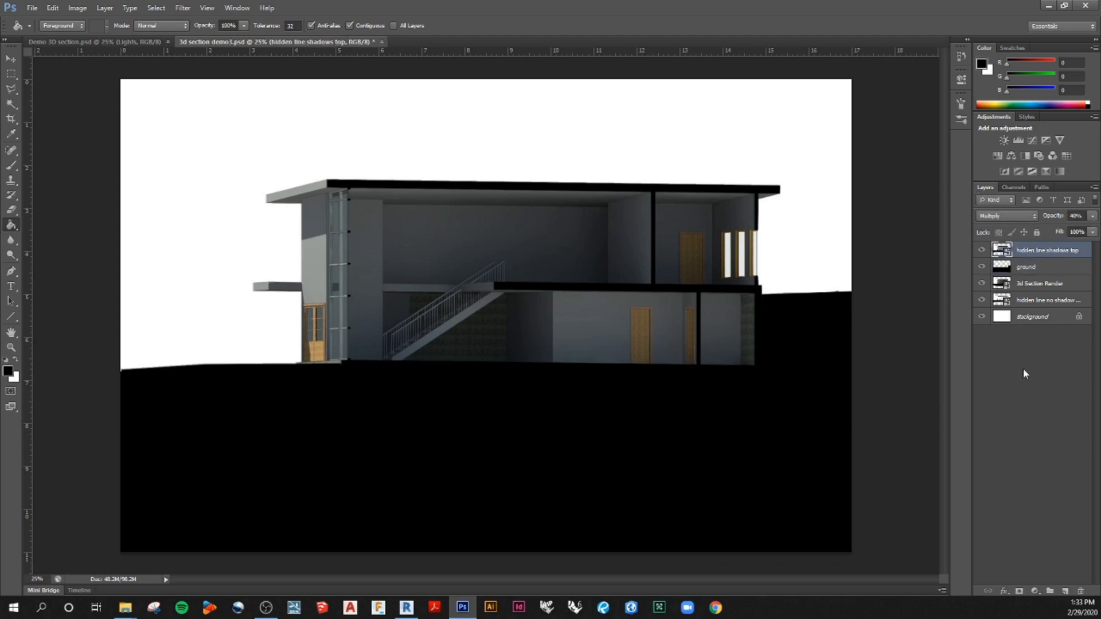
left_click(32, 8)
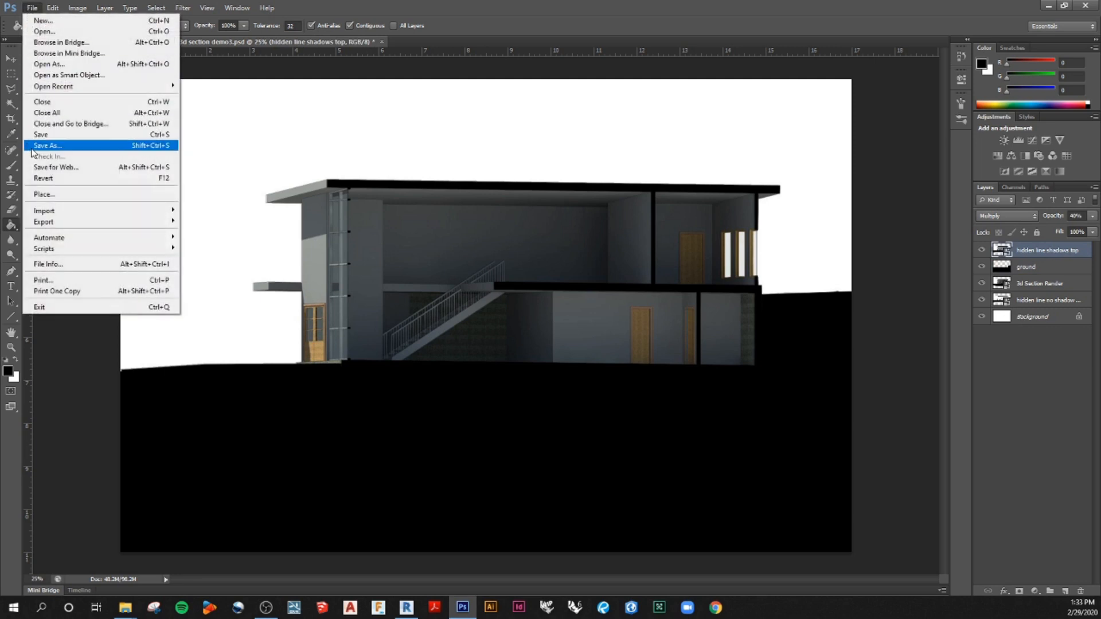
left_click(40, 196)
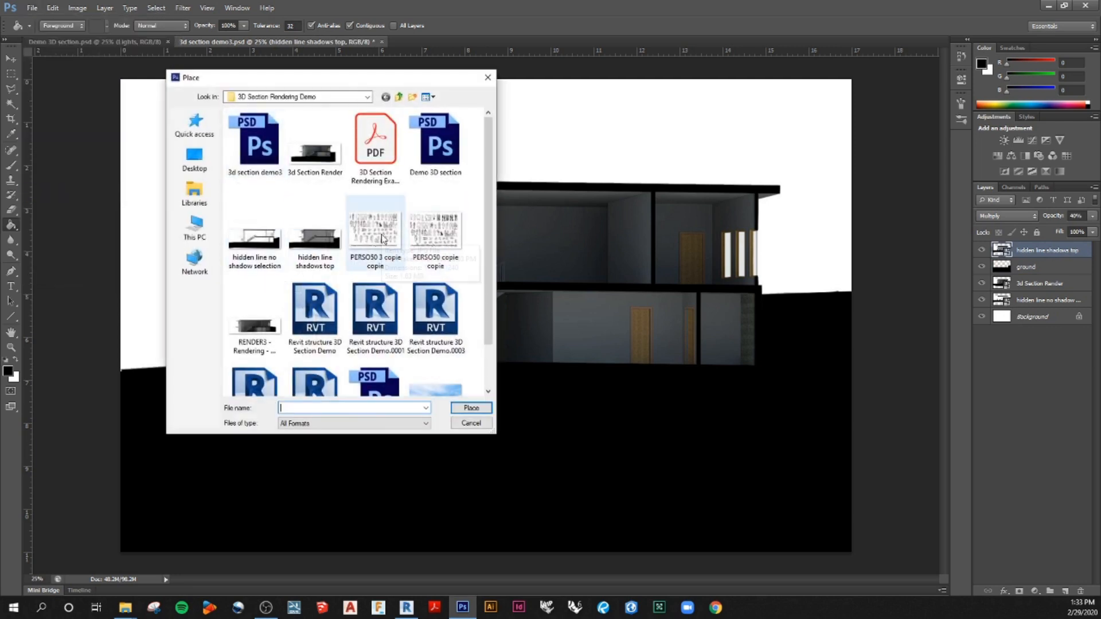
left_click(383, 238)
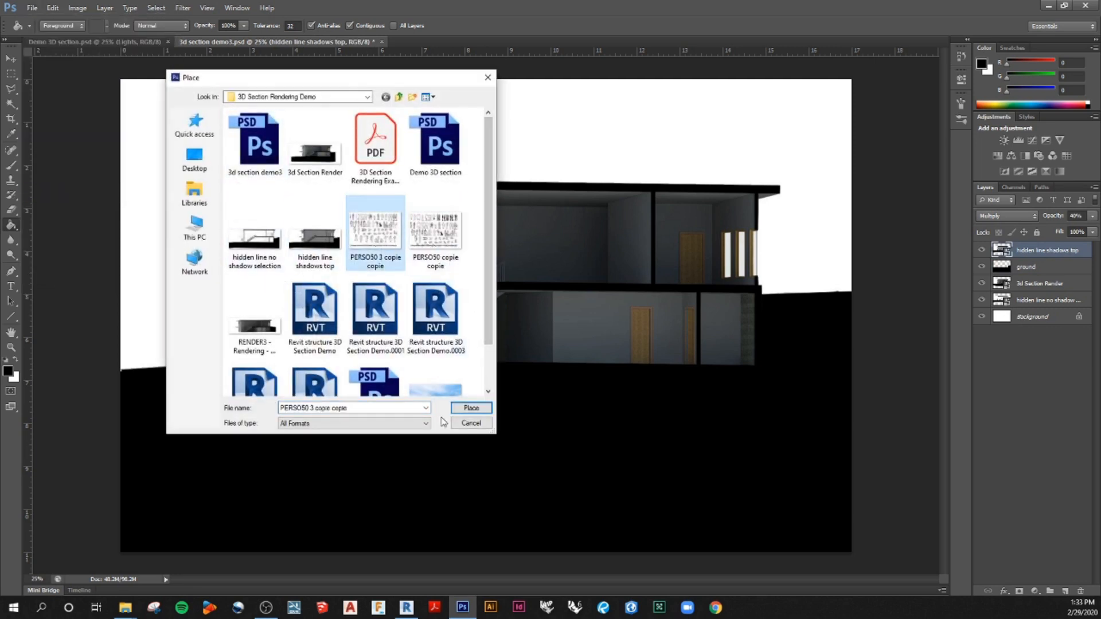
left_click(458, 410)
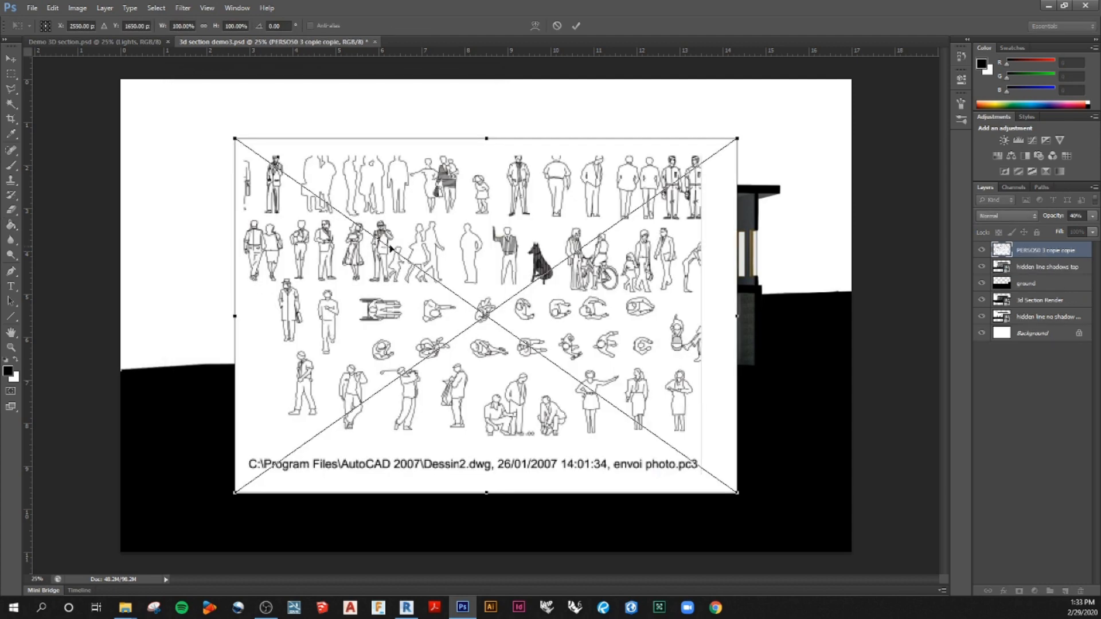
left_click_drag(449, 282, 335, 257)
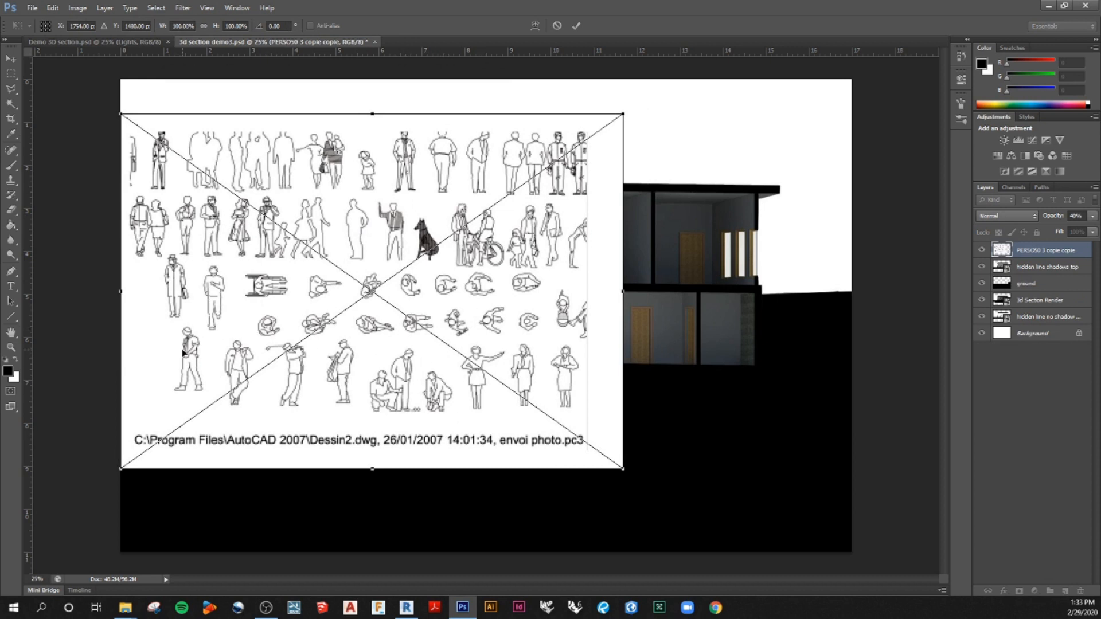
key("Return")
key("g")
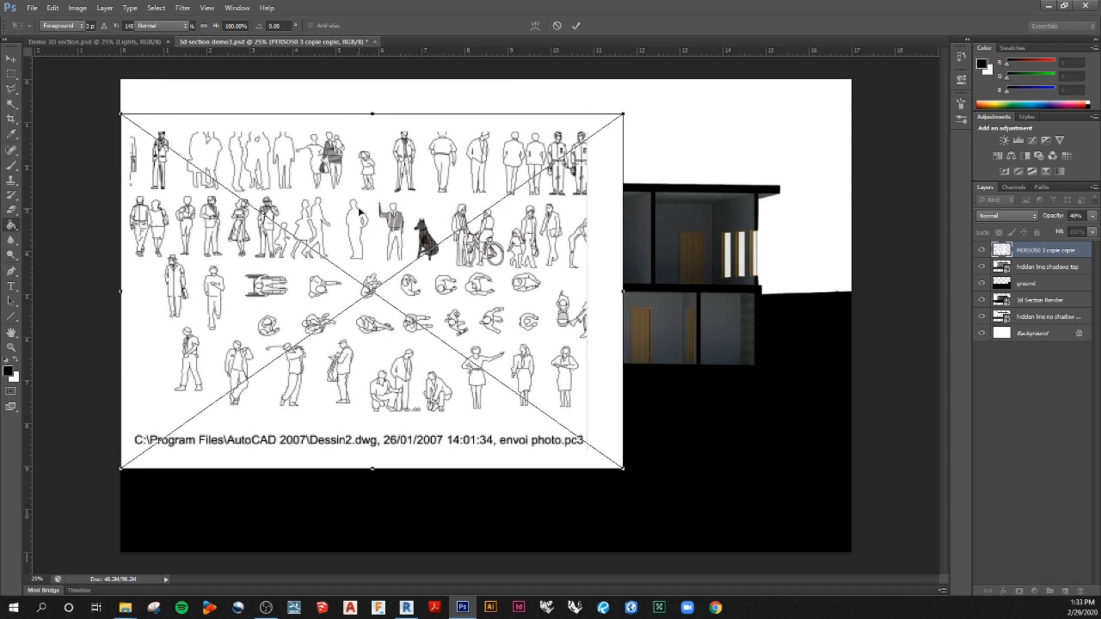
Outline the man with a raised arm on the placed figure sheet with the Polygonal Lasso and copy him to a new layer
left_click(10, 88)
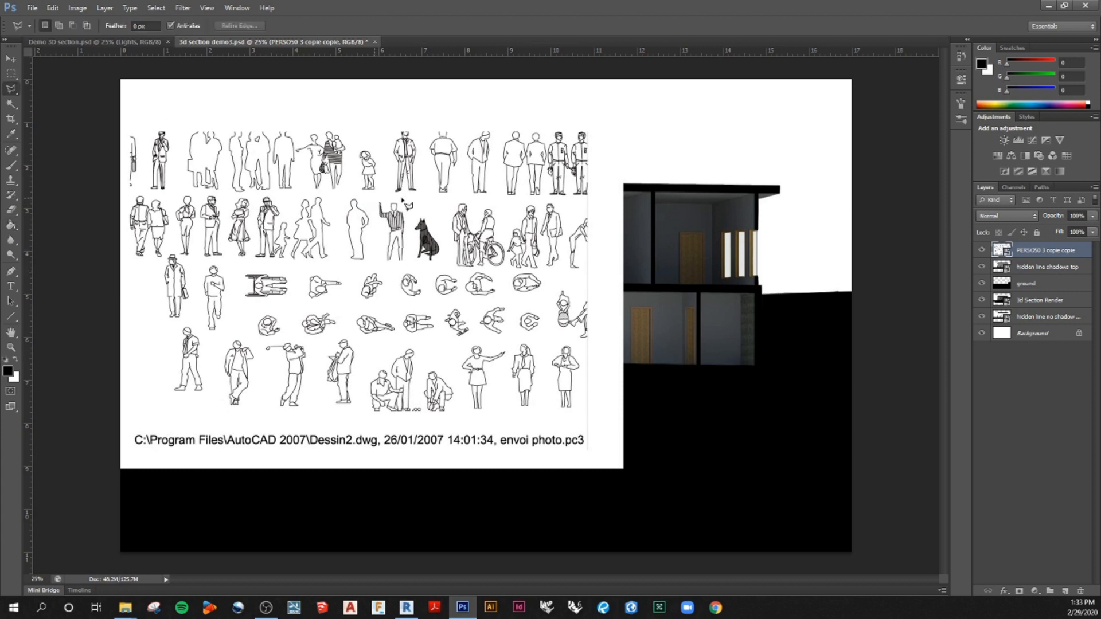
left_click(373, 199)
left_click(407, 200)
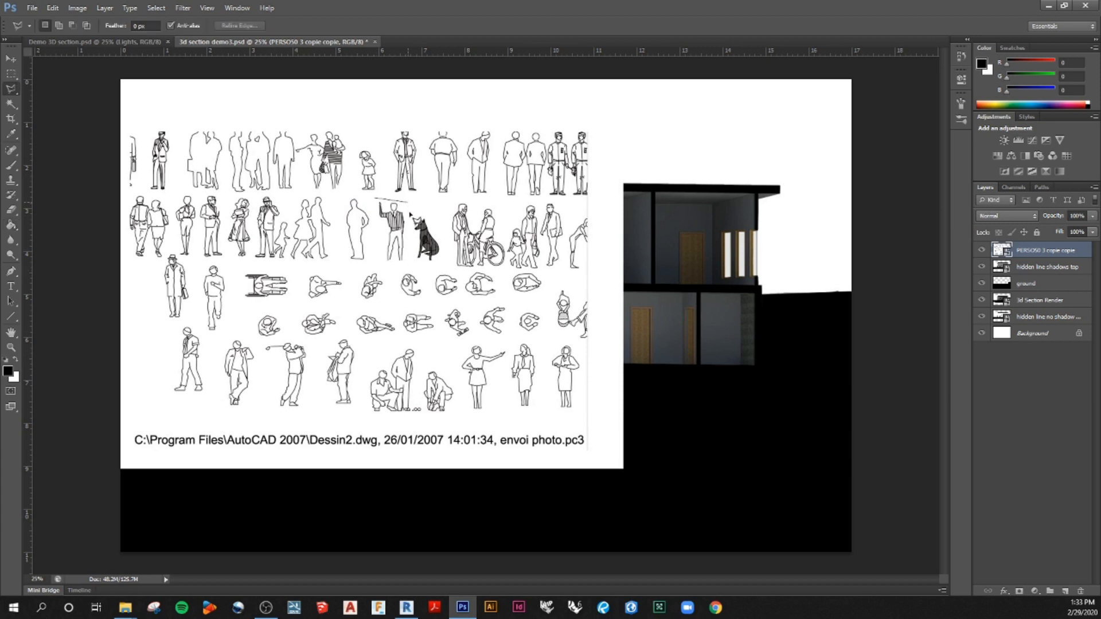
left_click(409, 259)
left_click(380, 267)
left_click(375, 199)
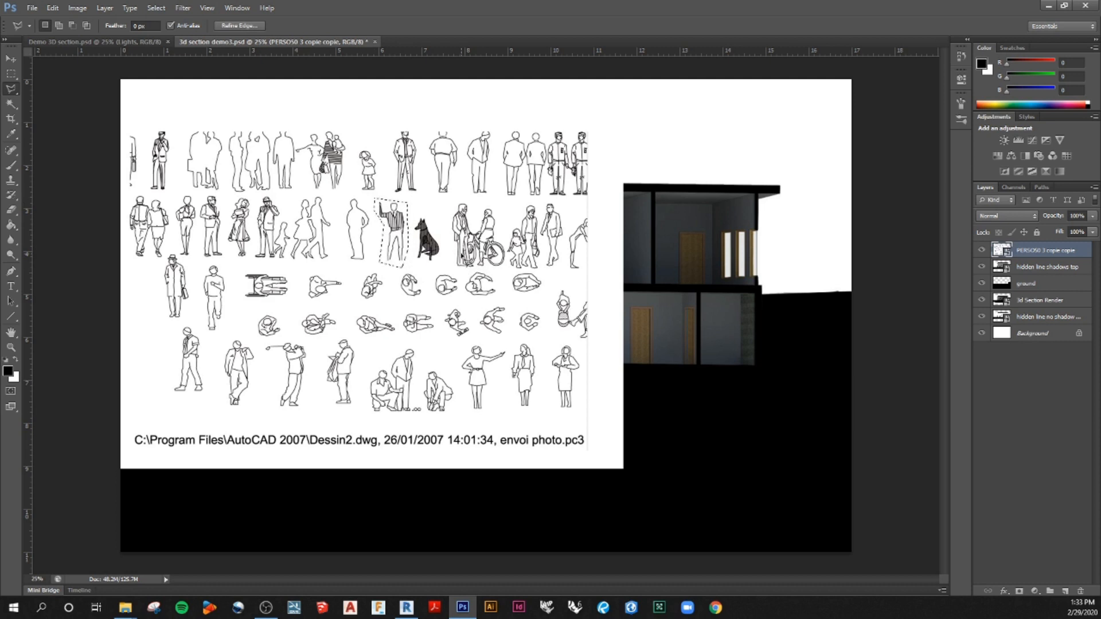
key("ctrl+j")
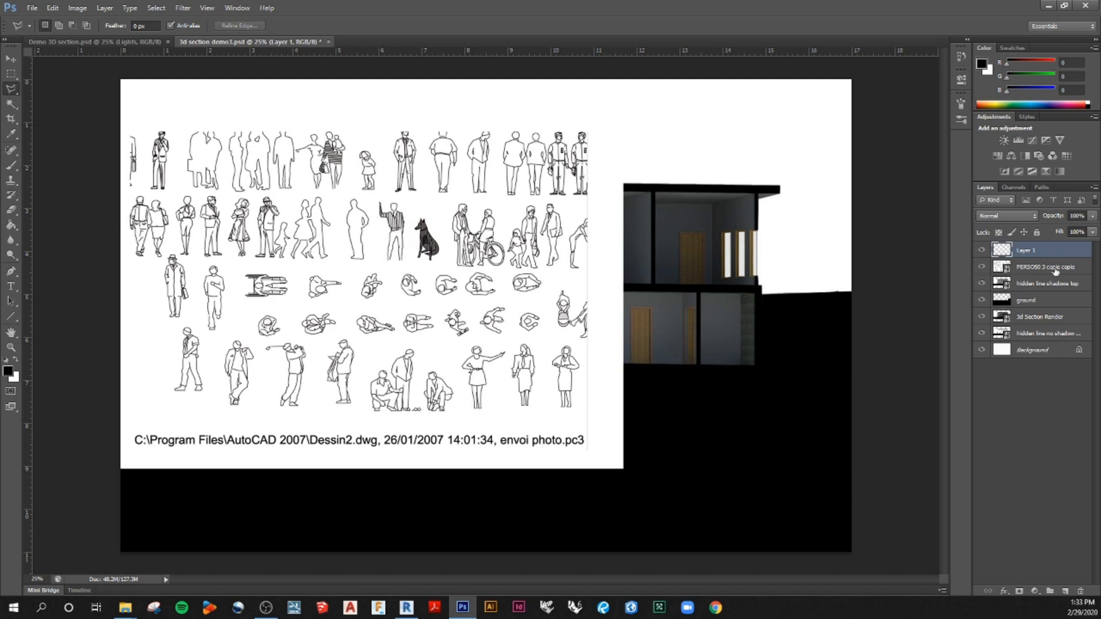
Hide the PERSO50 3 copie copie layer and rename the copied figure's layer person
left_click(982, 268)
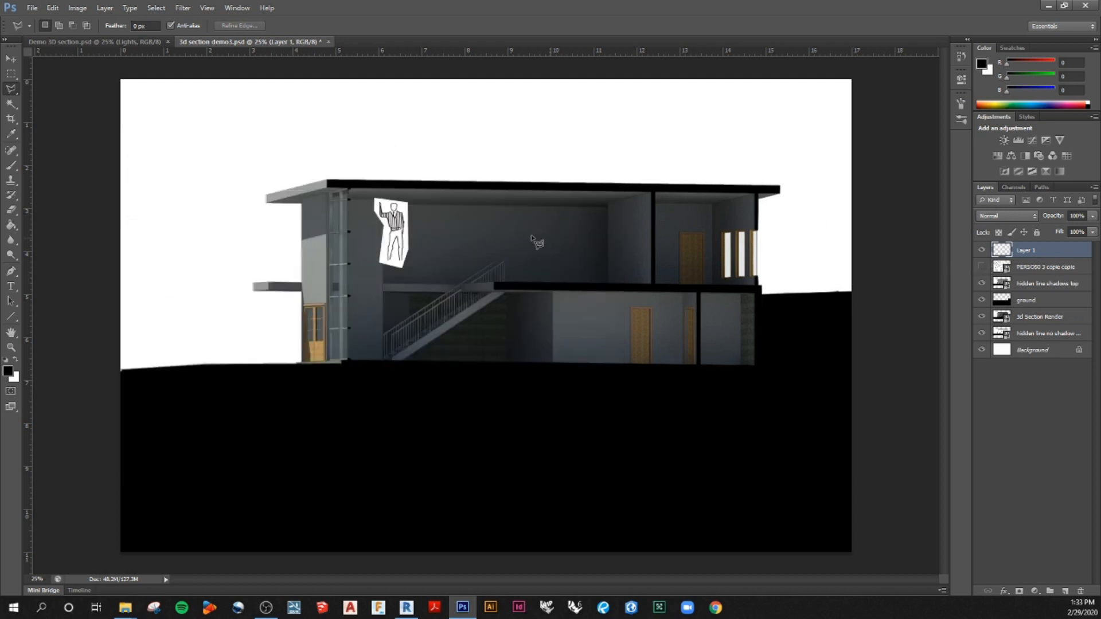
double_click(1030, 252)
type("person")
key("Return")
Delete the white background around the figure and the white inside its head with the Magic Wand, and clear the selection
key("w")
left_click(414, 235)
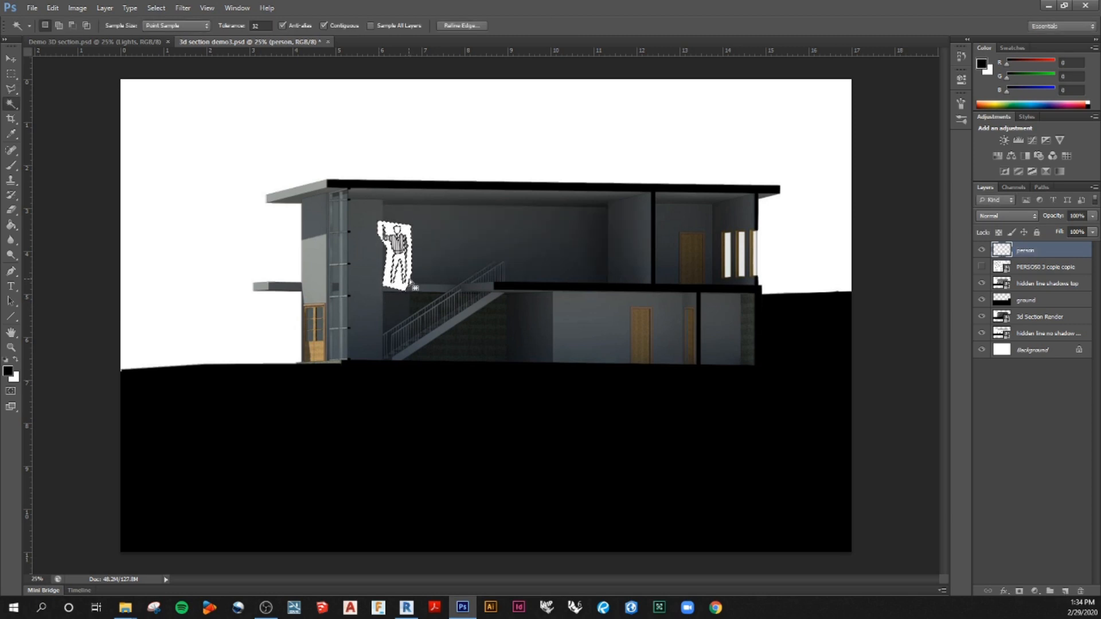
key("Delete")
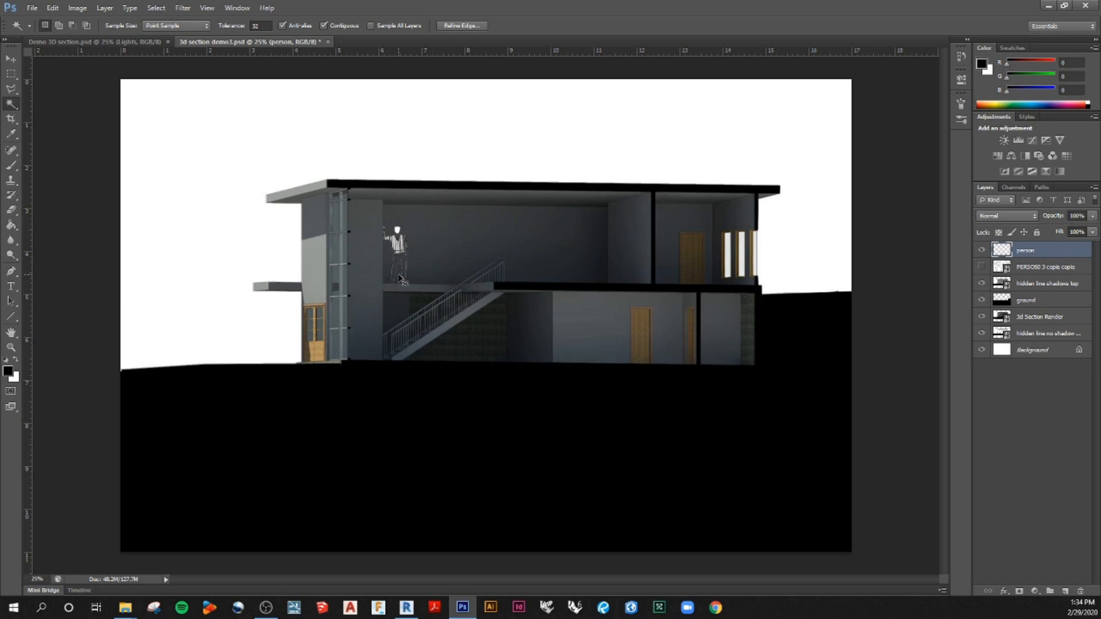
key("ctrl+d")
left_click(398, 230)
key("ctrl+d")
Invert the colours of the figure on the person layer, keeping that layer active
left_click(78, 8)
mouse_move(148, 43)
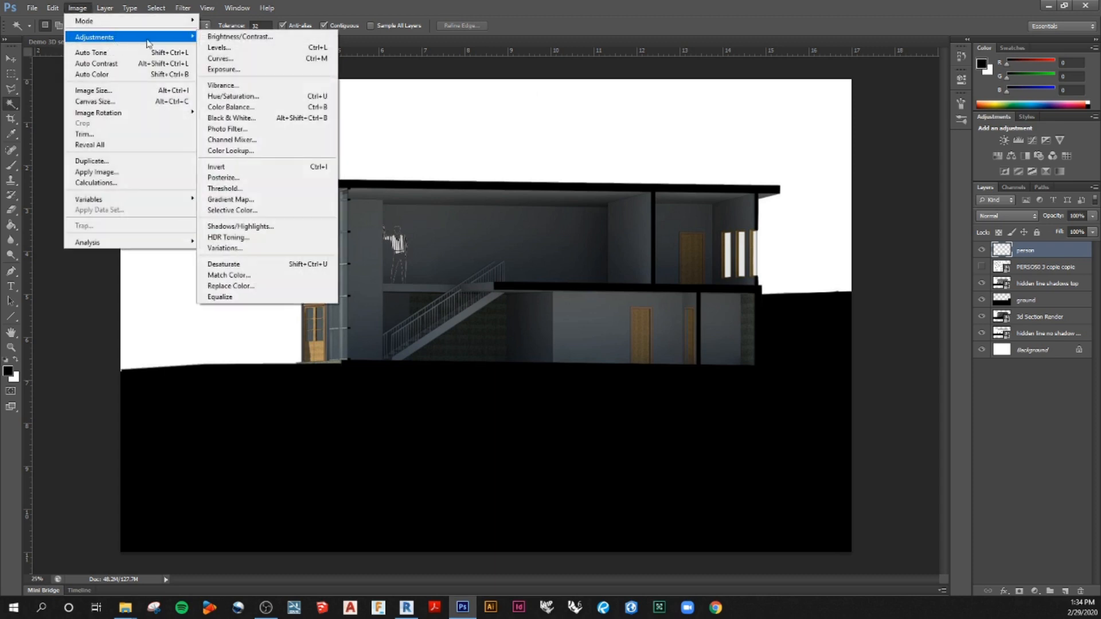
left_click(277, 167)
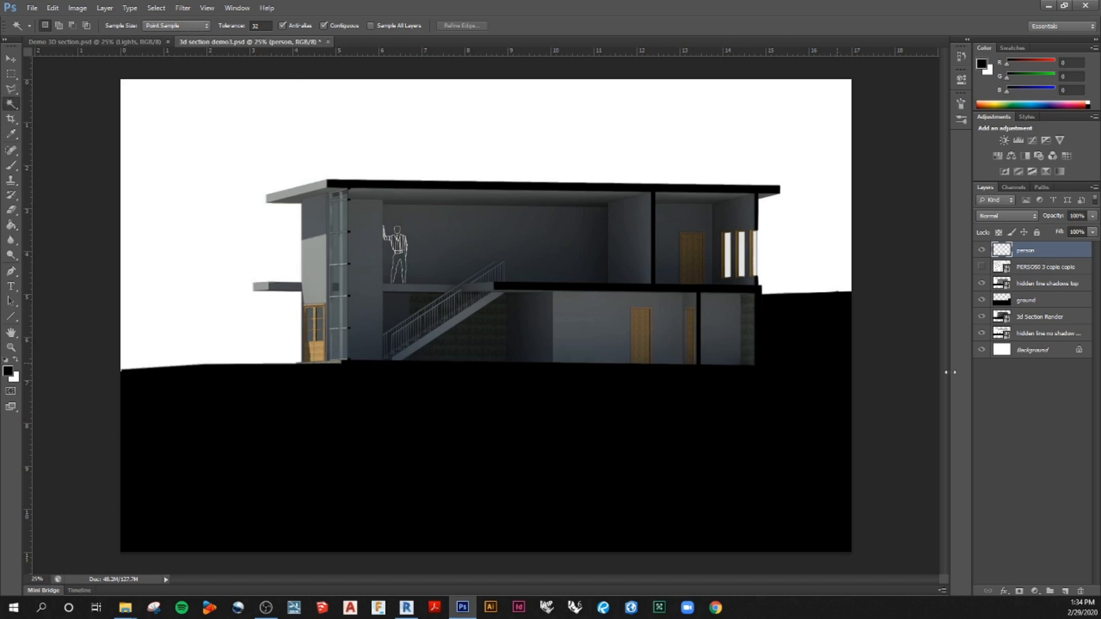
left_click(1030, 395)
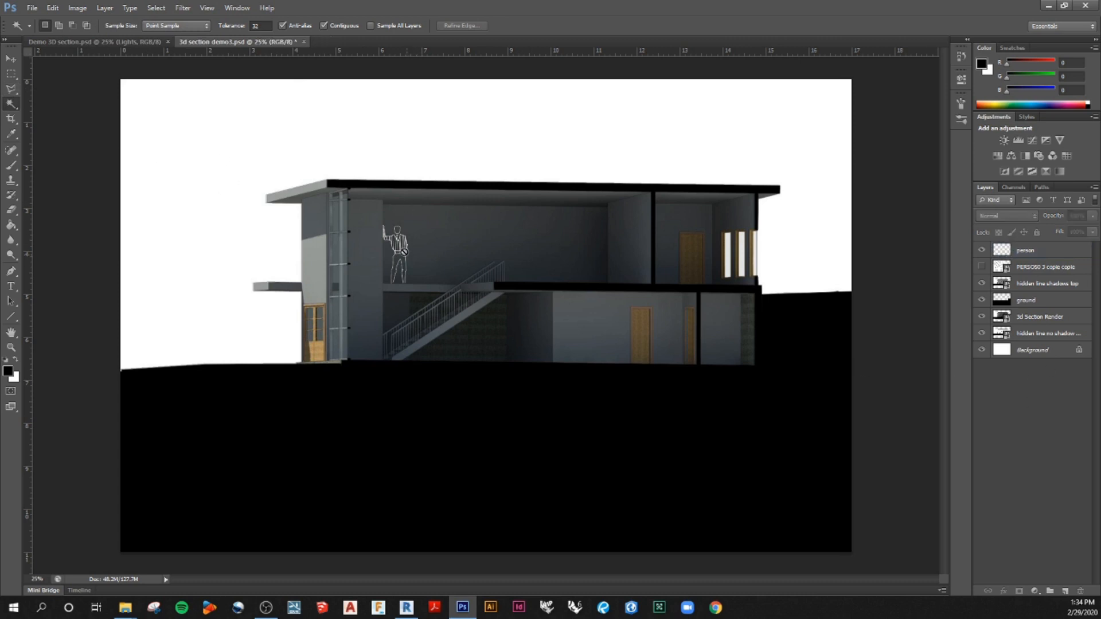
left_click(1032, 251)
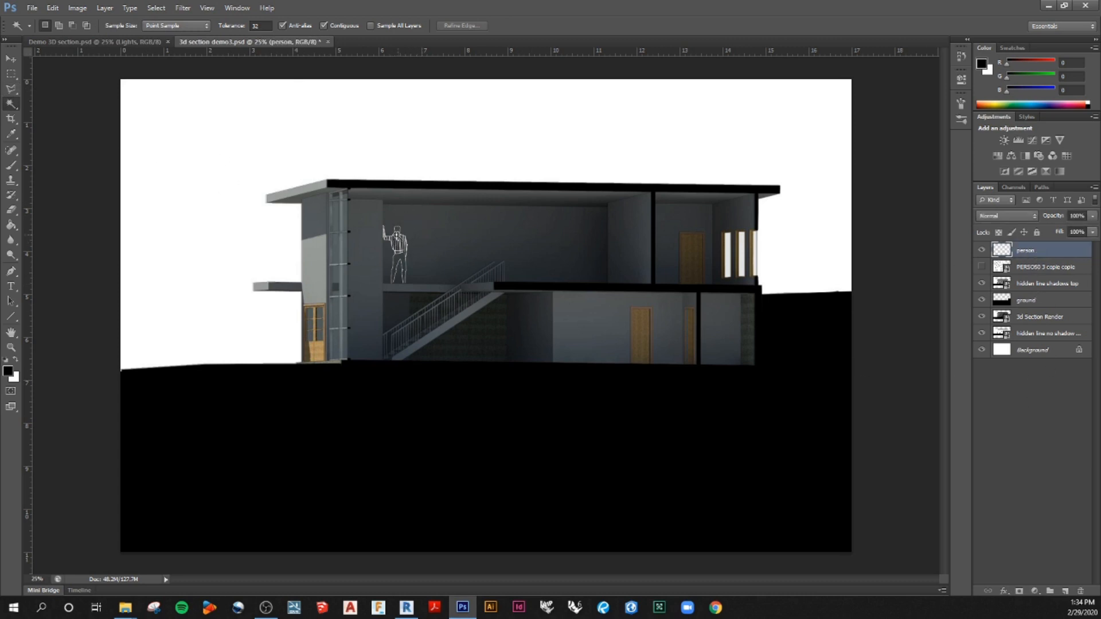
Scale the figure on the person layer down to about 71%, keeping its feet at the same level
left_click(10, 58)
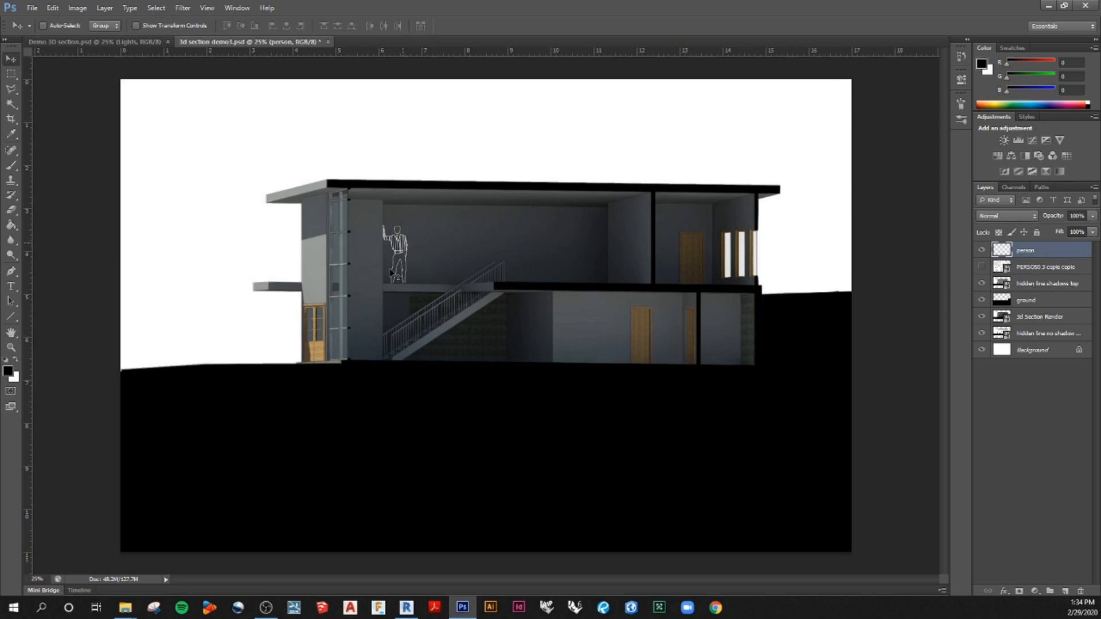
key("ctrl+t")
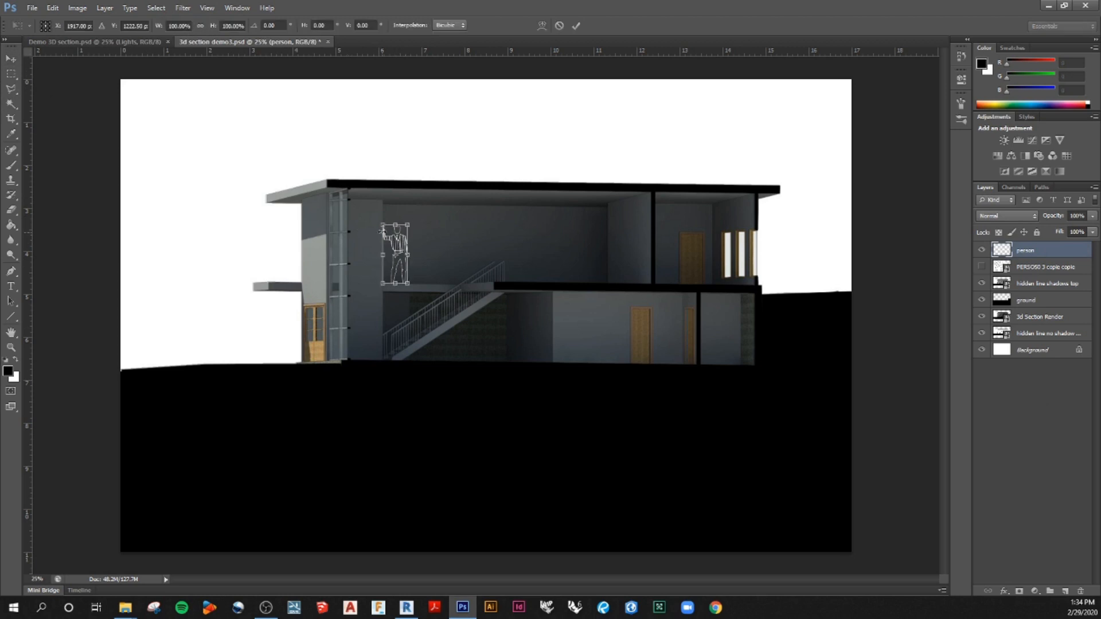
left_click_drag(383, 224, 385, 240)
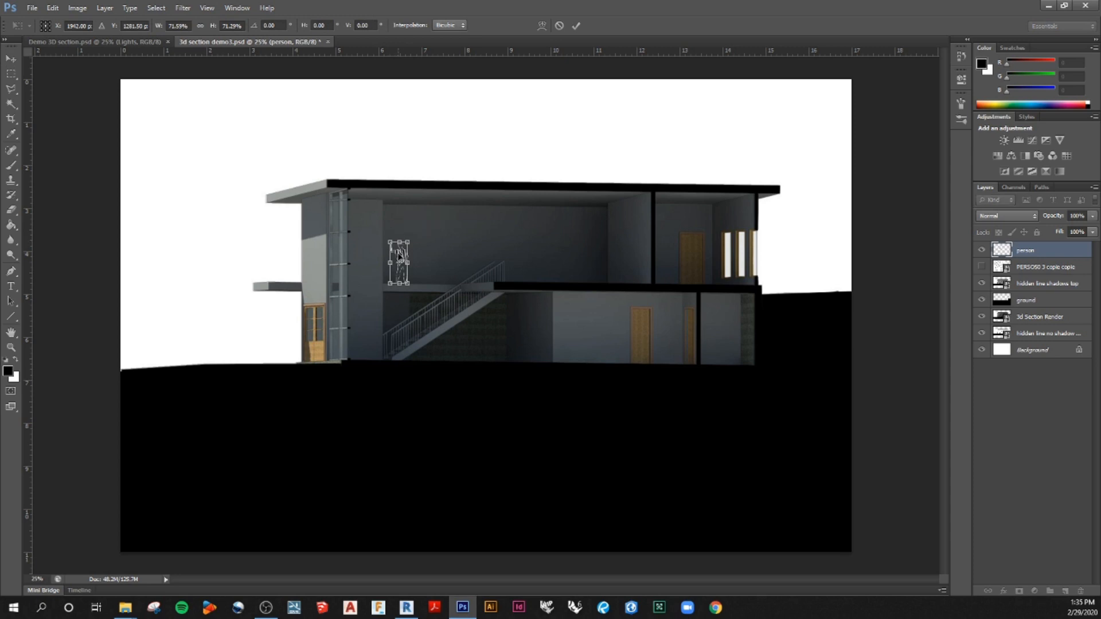
key("Return")
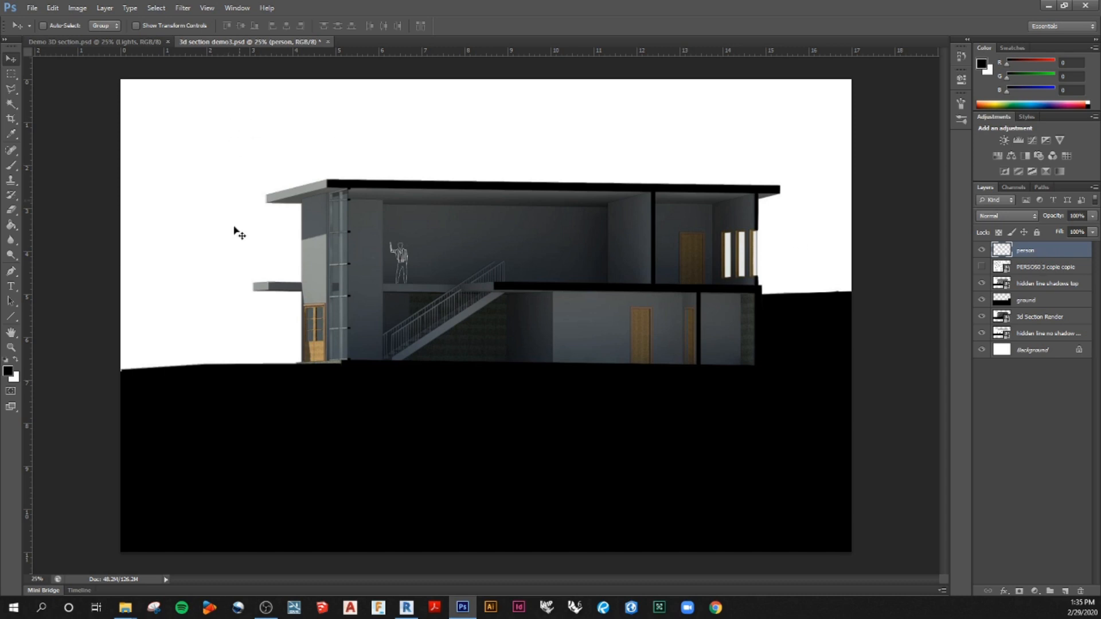
Move the figure across the upper floor to stand on the floor slab near the large room's far right wall
left_click(11, 74)
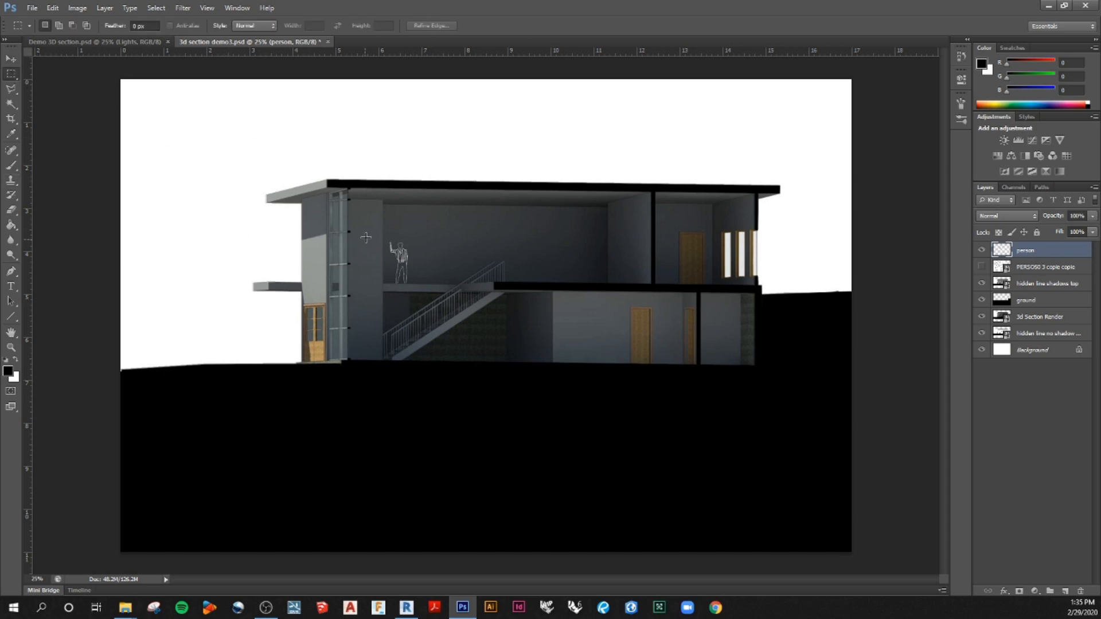
left_click_drag(379, 230, 594, 244)
key("ctrl+z")
left_click_drag(397, 259, 597, 250)
left_click(9, 59)
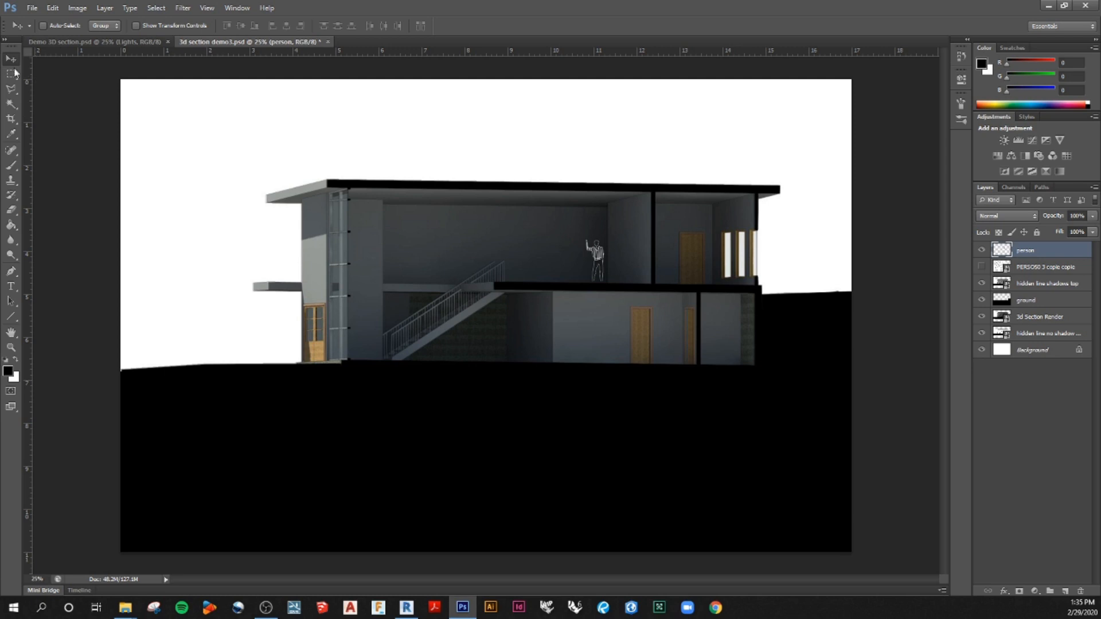
Place the tree-6 PSD file from the 3D Section Rendering Demo folder into the document
left_click(32, 8)
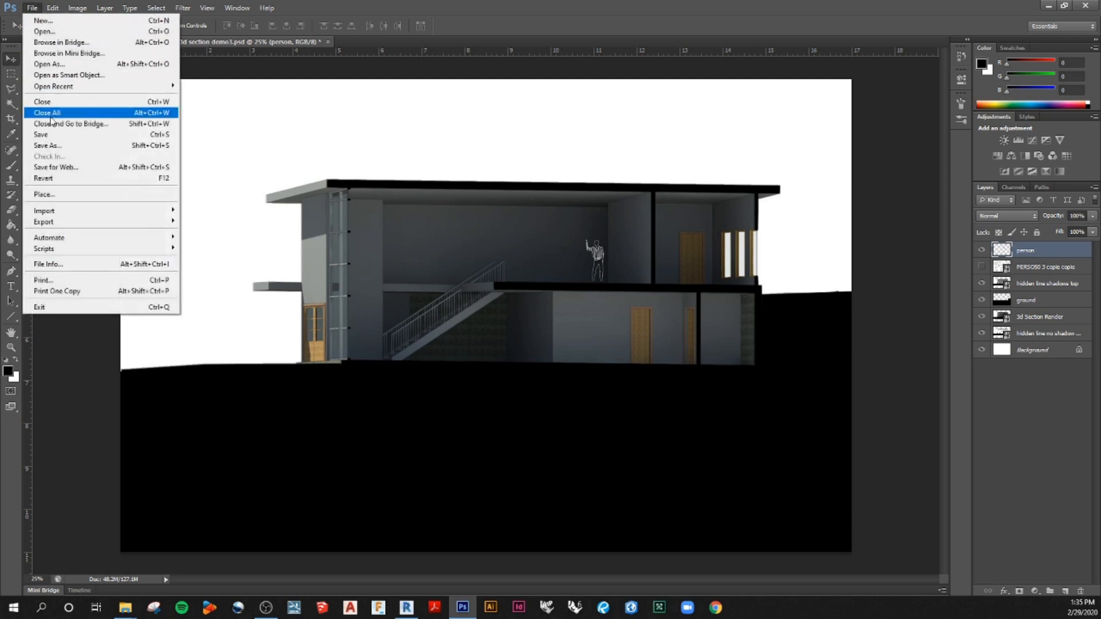
left_click(56, 196)
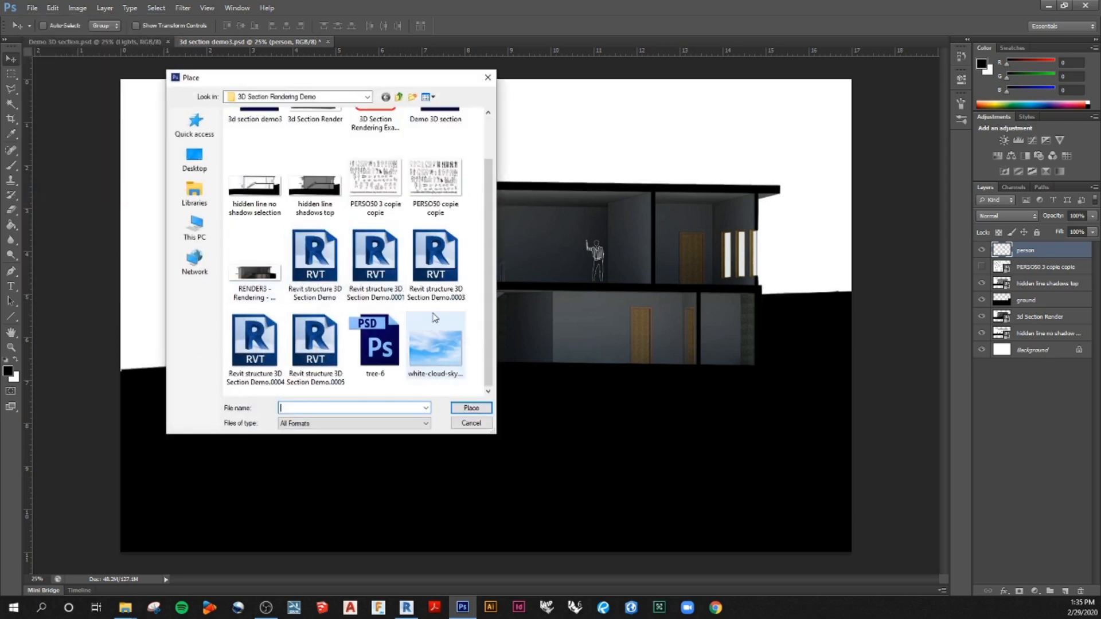
scroll(288, 276, "up", 1)
scroll(282, 176, "down", 1)
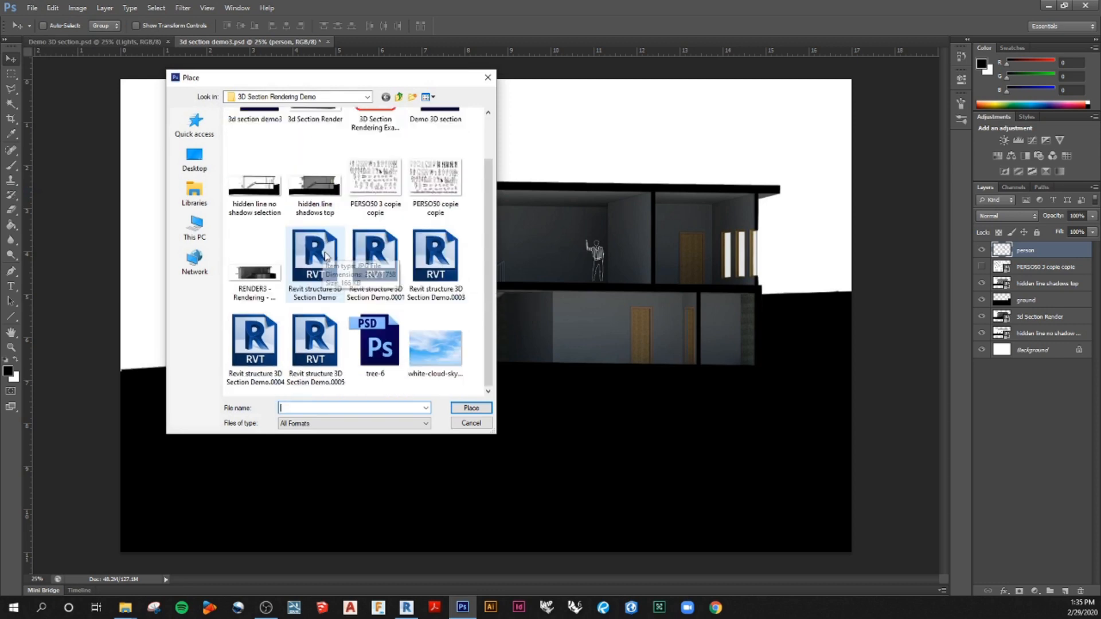
left_click(390, 331)
left_click(484, 411)
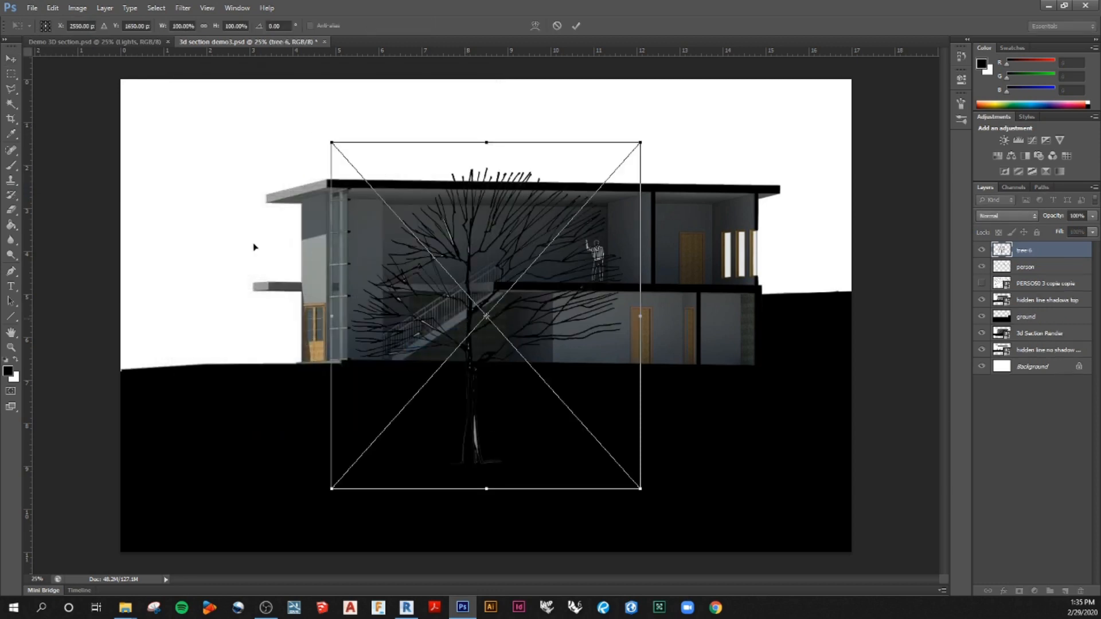
Scale the tree to about 67%, stand it on the ground beside the entrance, and move its layer directly below 3d Section Render
left_click_drag(485, 314, 269, 296)
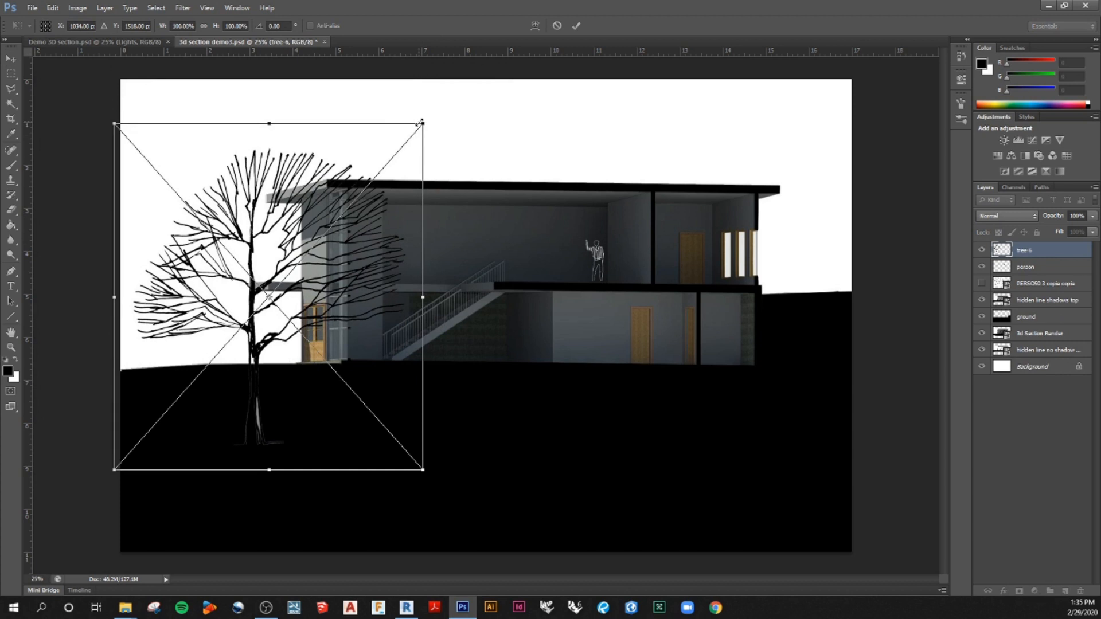
left_click_drag(423, 123, 323, 236)
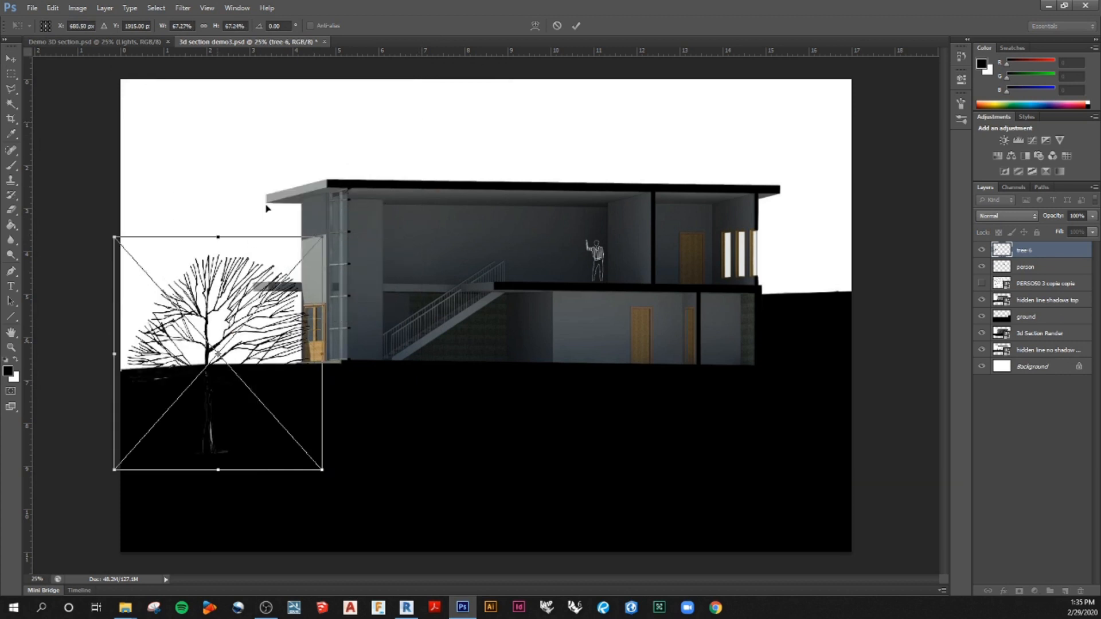
left_click_drag(221, 339, 260, 262)
key("Return")
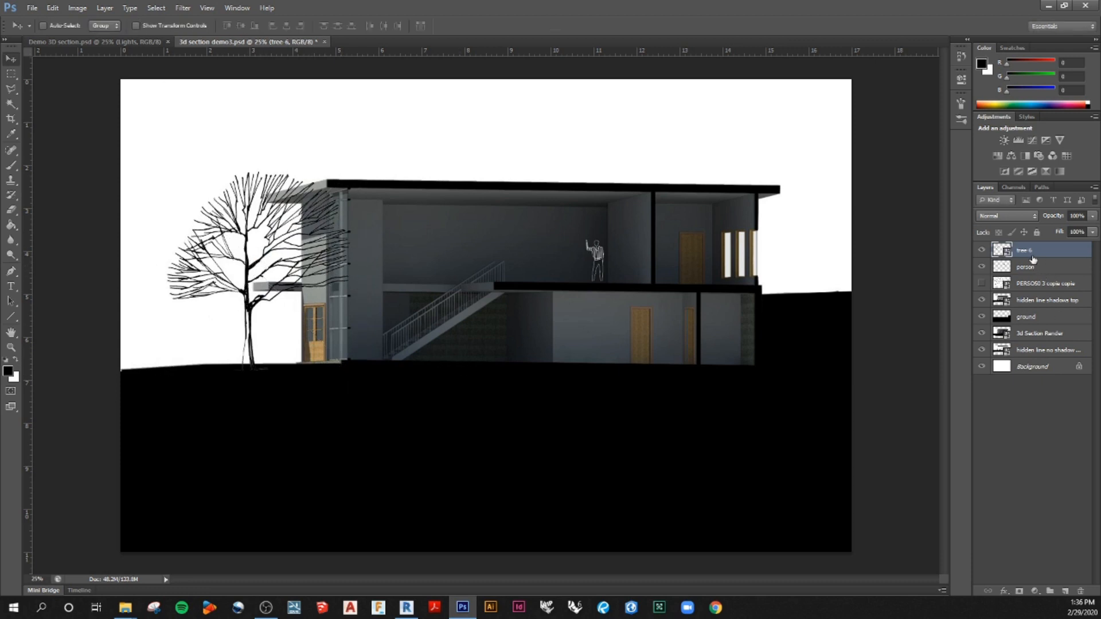
left_click_drag(1031, 251, 1051, 344)
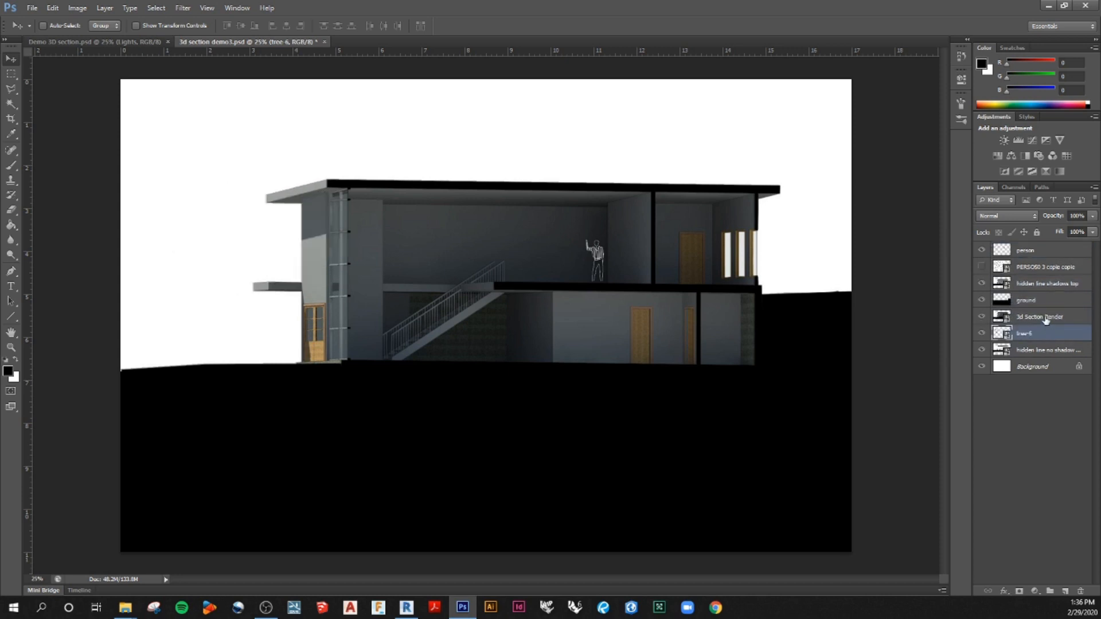
Try the Multiply blend mode on the 3d Section Render layer, and return it to Normal
left_click(1046, 318)
left_click(1036, 217)
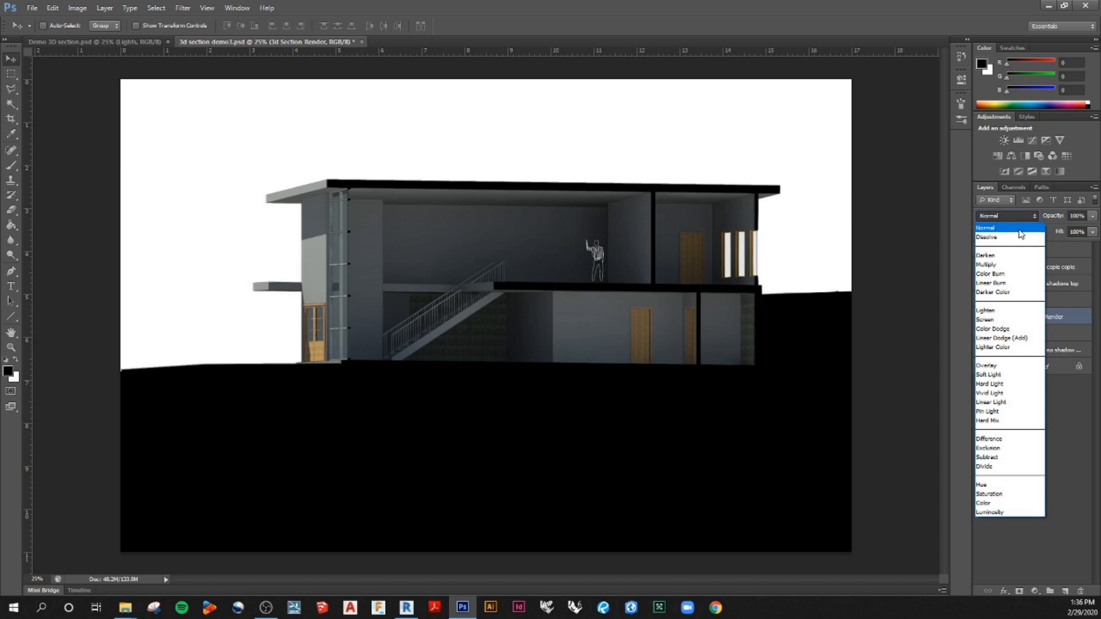
left_click(1004, 264)
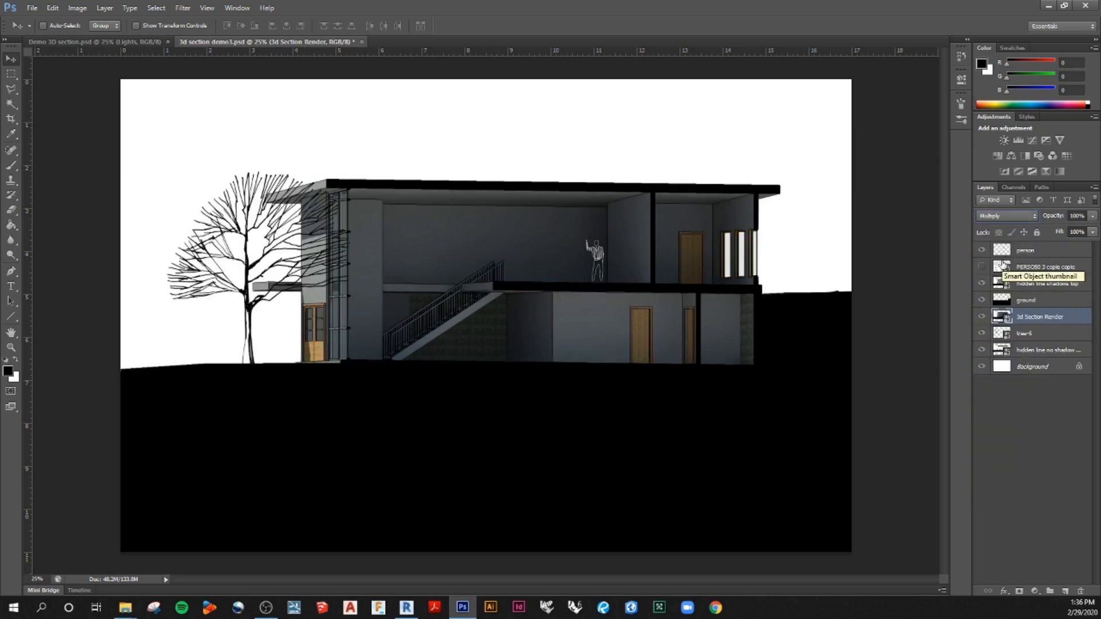
left_click(1009, 217)
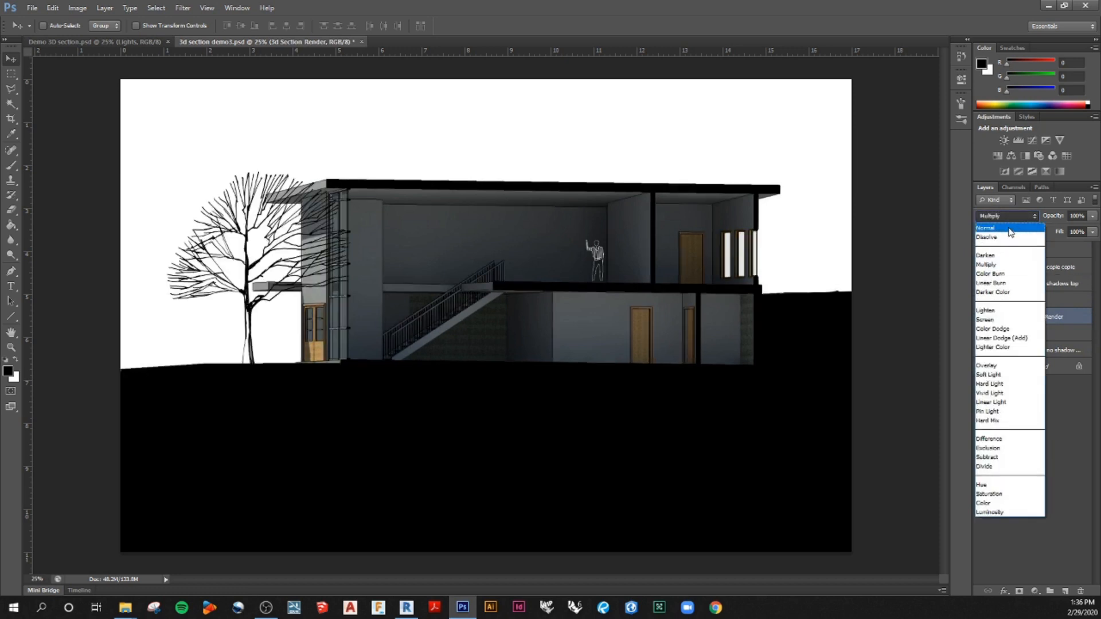
left_click(1009, 229)
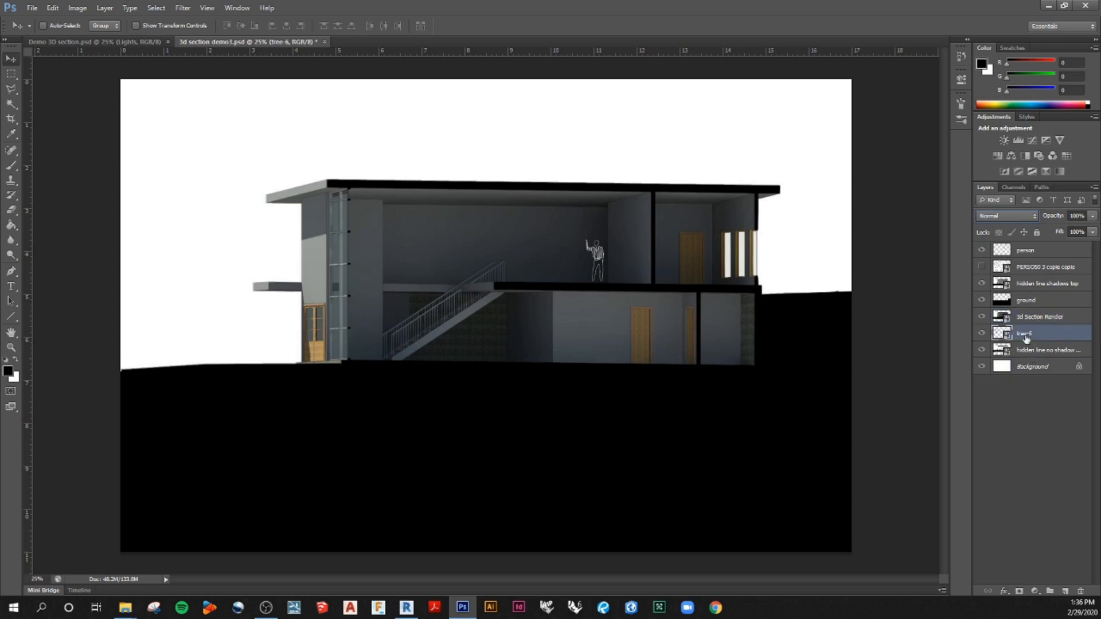
Rasterize the 3d Section Render layer, delete its white background using a Magic Wand selection, and clear the selection
left_click(11, 104)
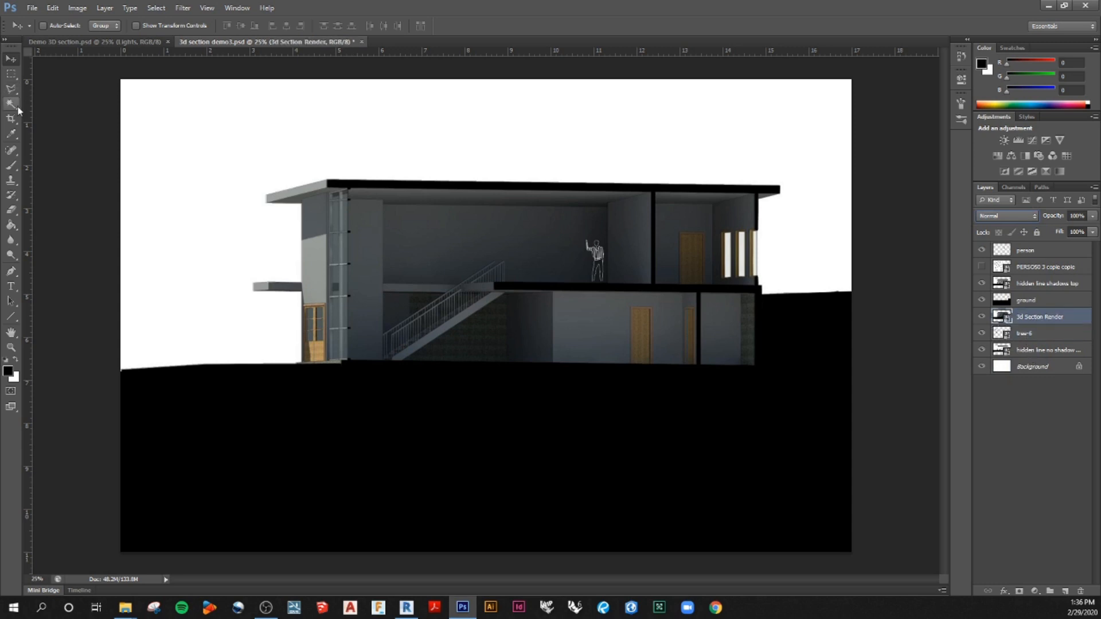
left_click(278, 237)
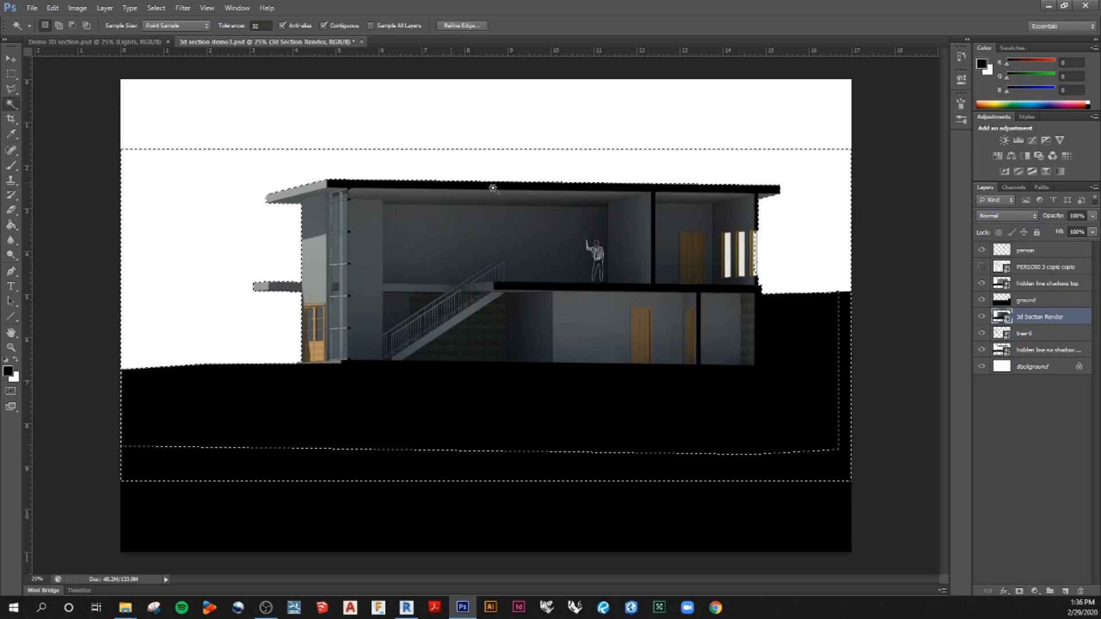
right_click(1007, 318)
right_click(1034, 320)
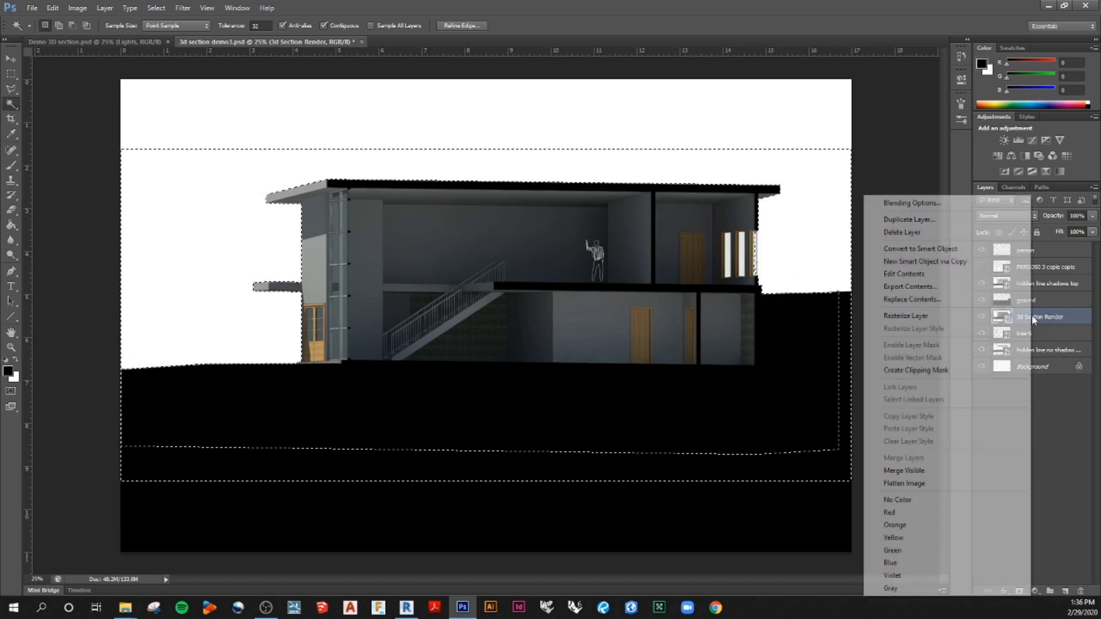
left_click(919, 317)
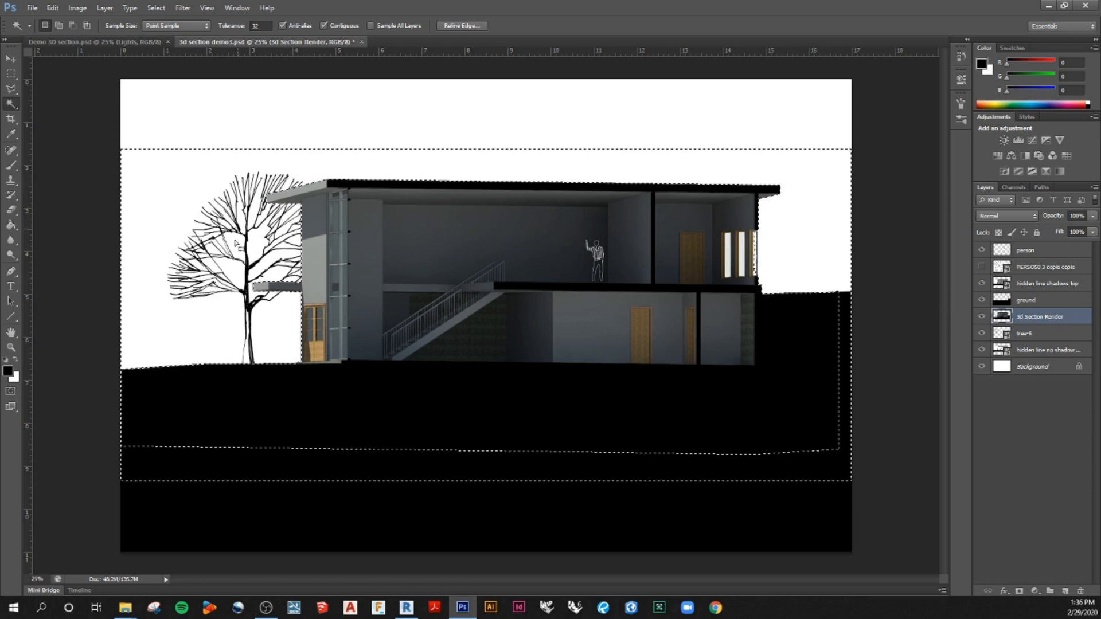
key("ctrl+d")
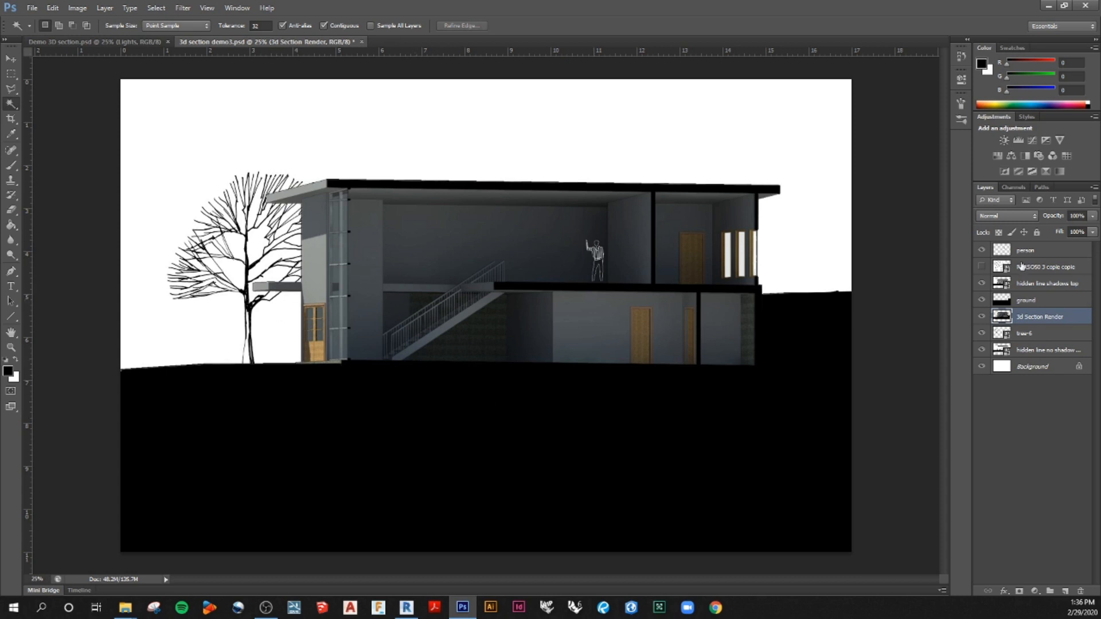
left_click(1055, 303)
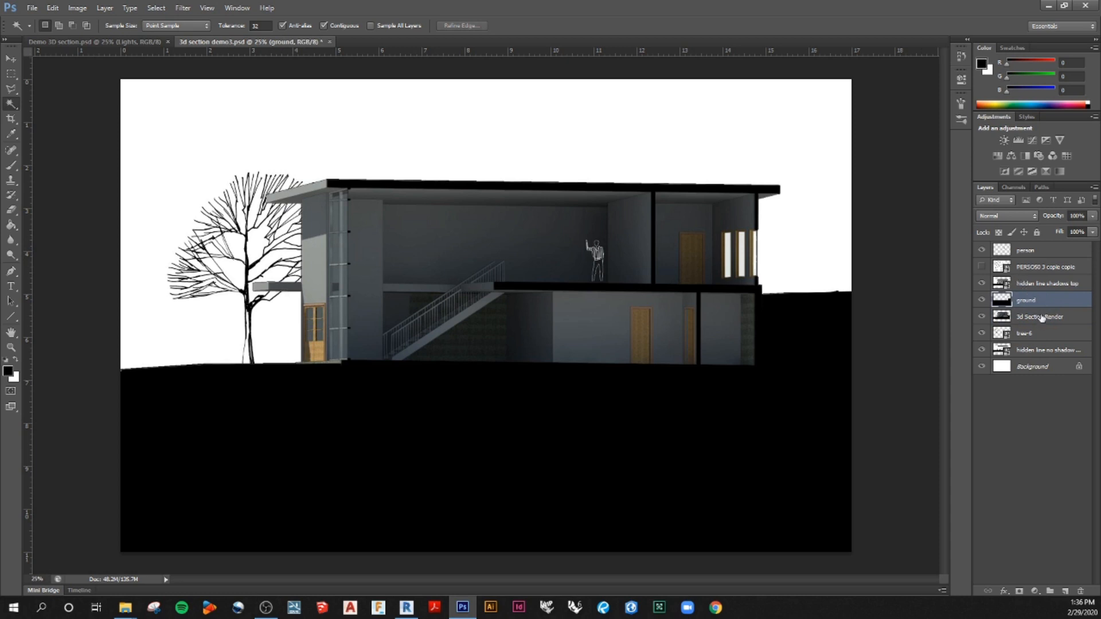
Move the hidden PERSO50 3 copie copie layer directly above Background, and toggle its visibility on and off
left_click(1040, 283)
left_click_drag(1026, 269, 1041, 357)
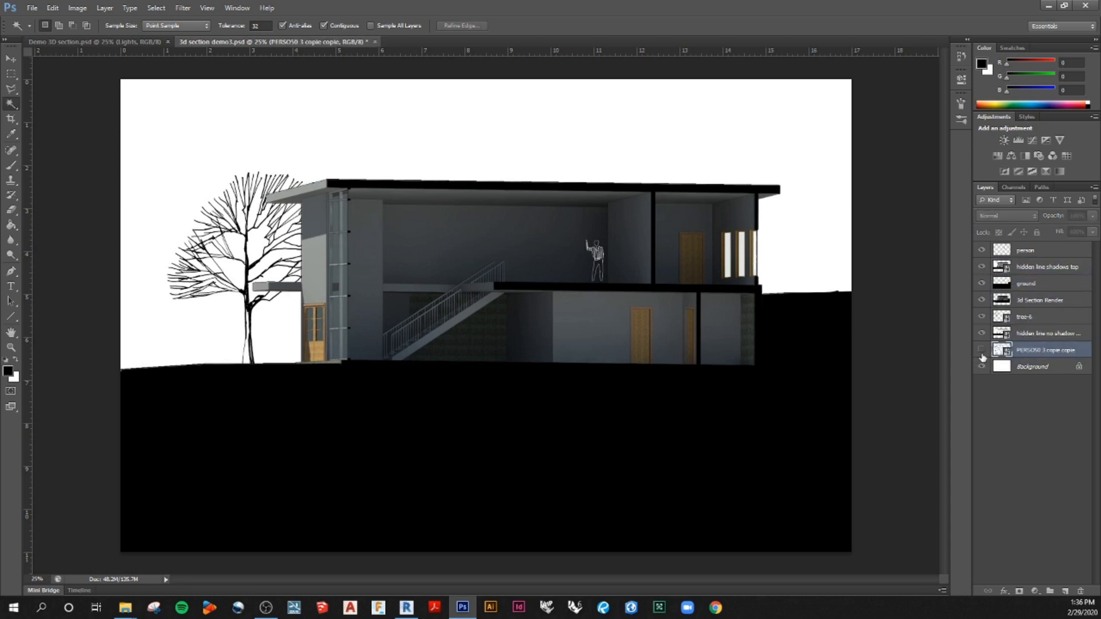
left_click(981, 351)
left_click(981, 351)
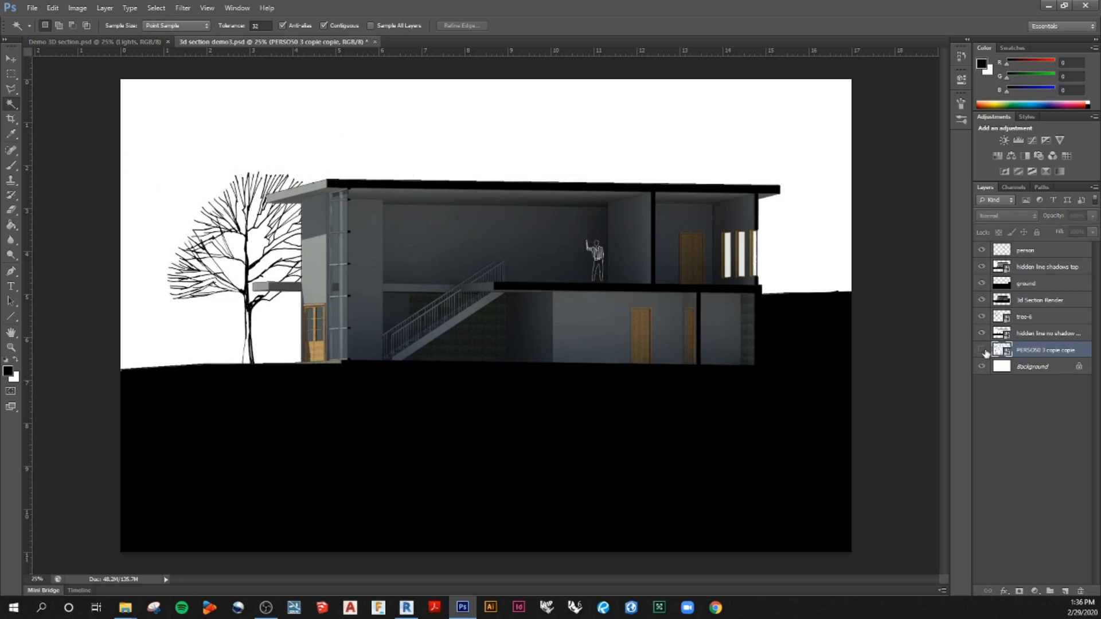
Move the person layer directly below hidden line shadows top, and toggle that top layer's visibility to compare its effect
left_click(1034, 269)
left_click(1027, 253)
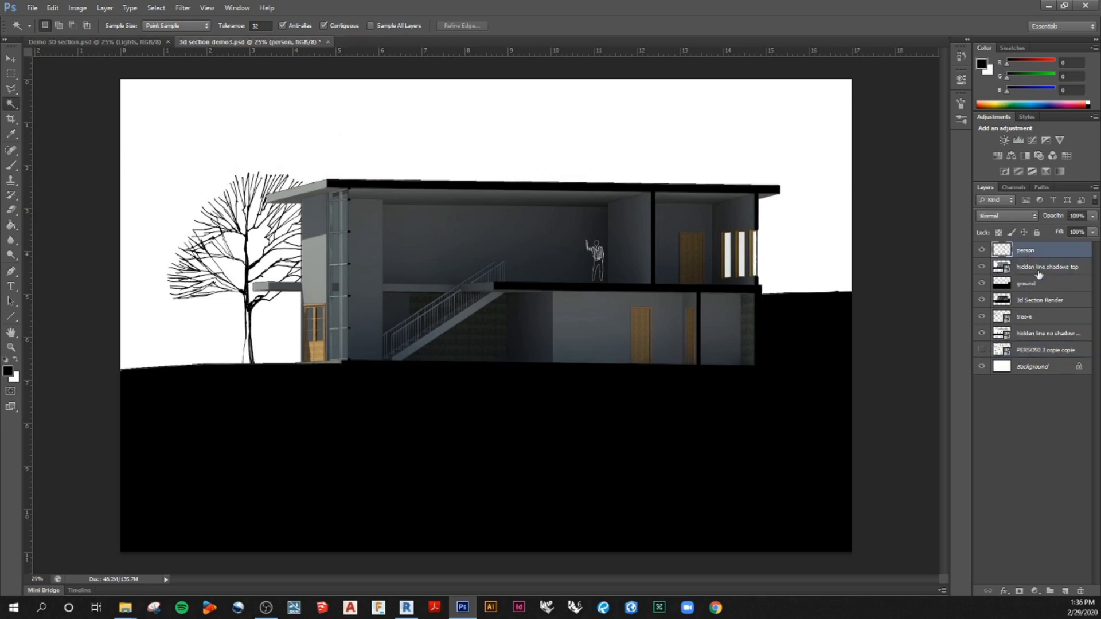
left_click_drag(1032, 251, 1036, 276)
left_click(1026, 251)
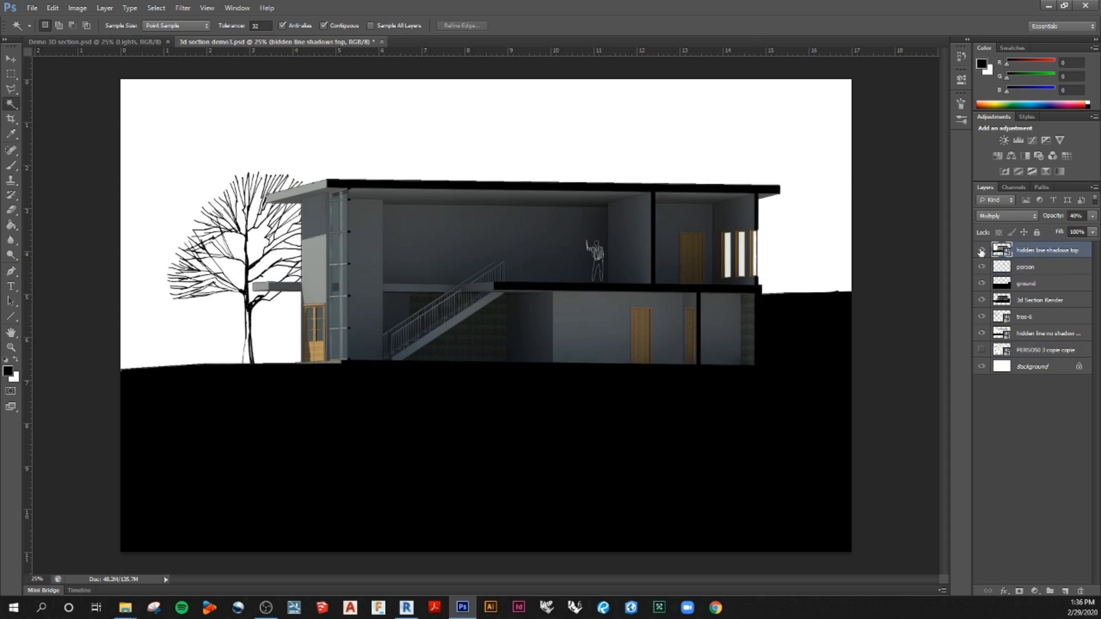
left_click(982, 251)
left_click(981, 250)
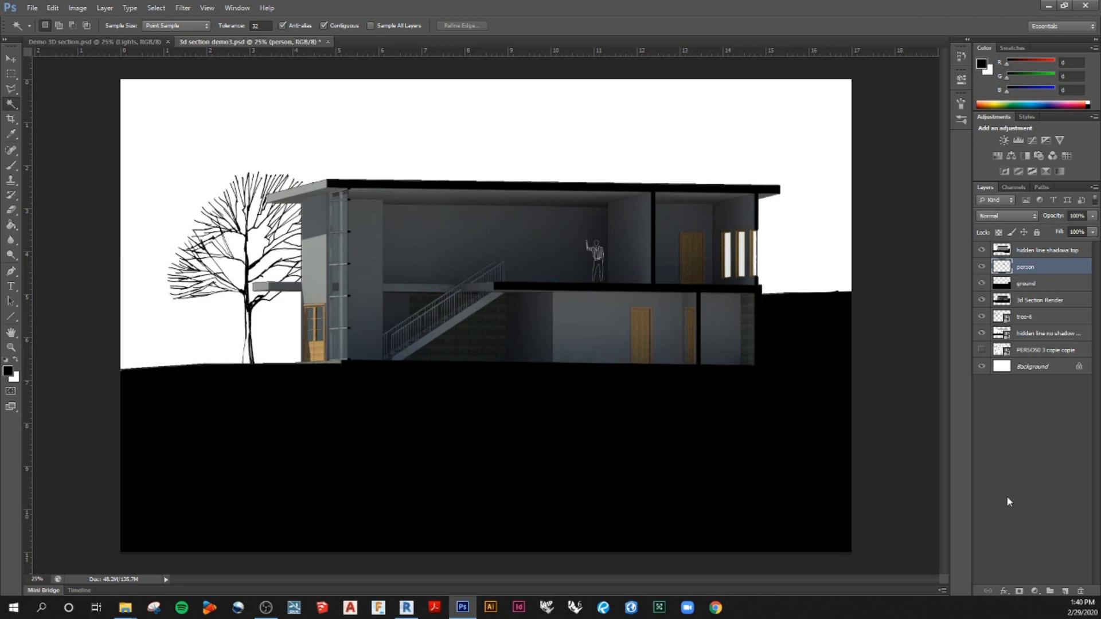
Create a new layer directly above the person layer and name it Lighting
left_click(1065, 591)
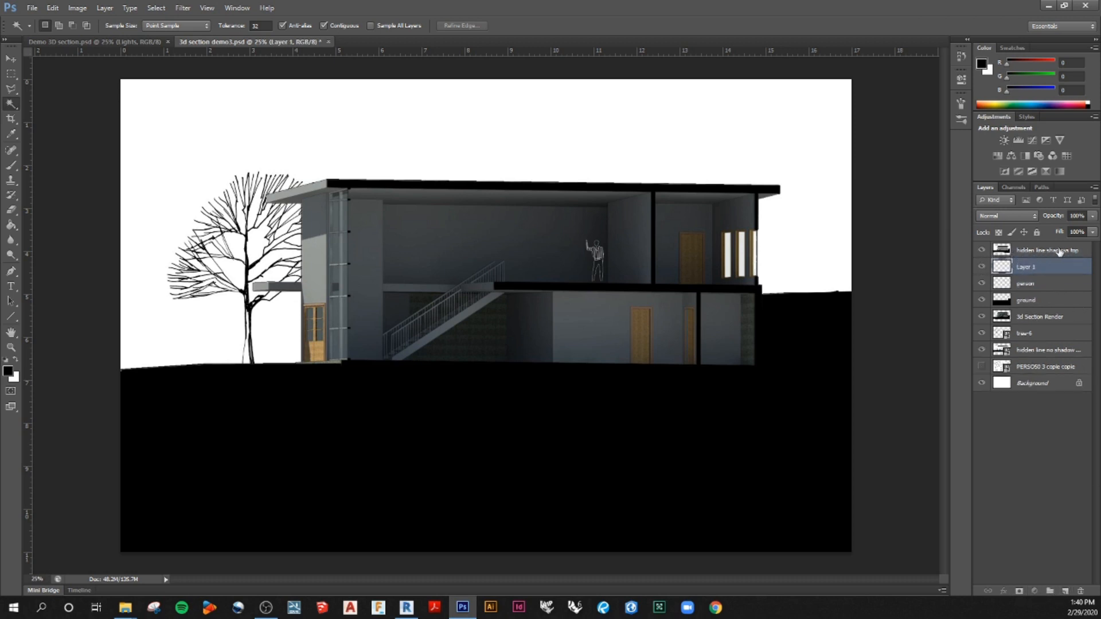
double_click(1028, 268)
type("Lighting")
key("Return")
Outline a sloping sunbeam area with the Polygonal Lasso, from the glass facade across the staircase down to the lower floor
left_click(11, 90)
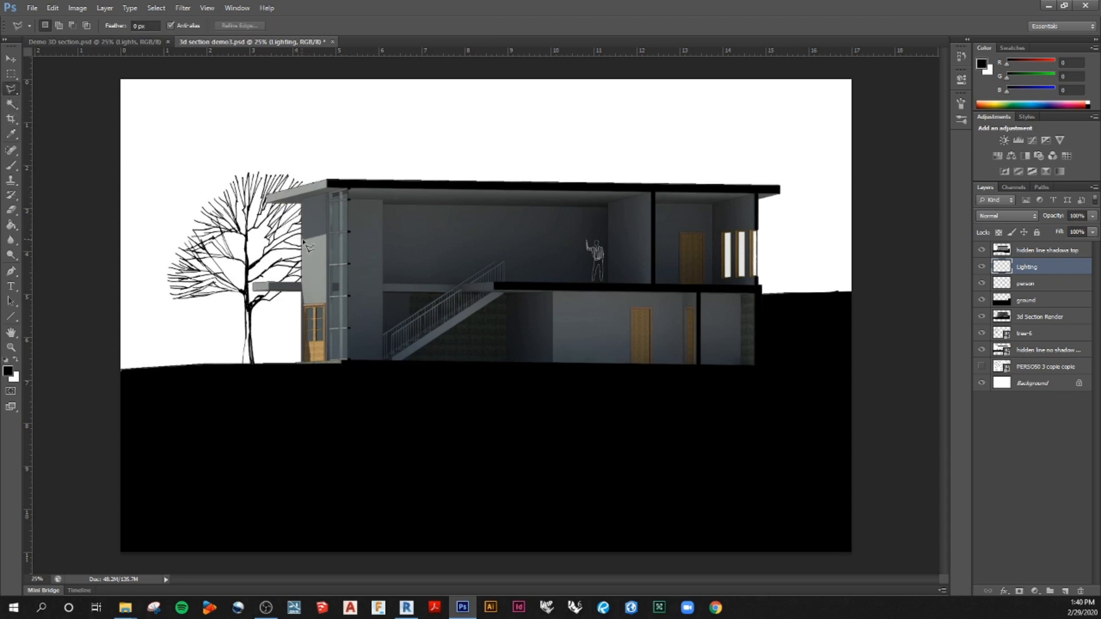
left_click(349, 246)
left_click(539, 321)
left_click(542, 362)
left_click(348, 361)
scroll(349, 250, "up", 2)
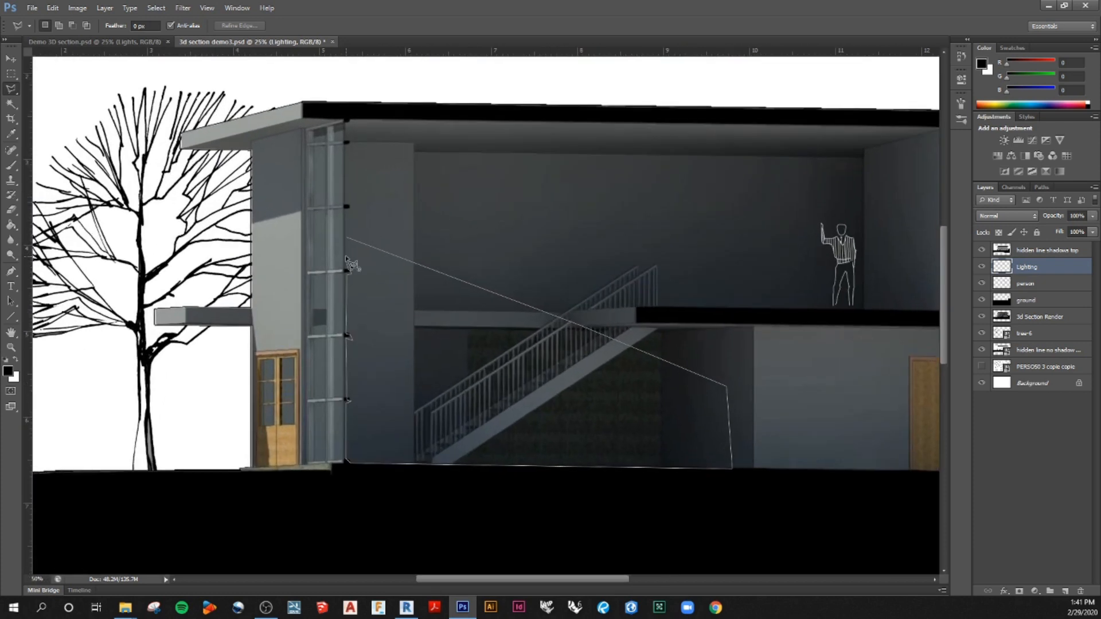
left_click(347, 239)
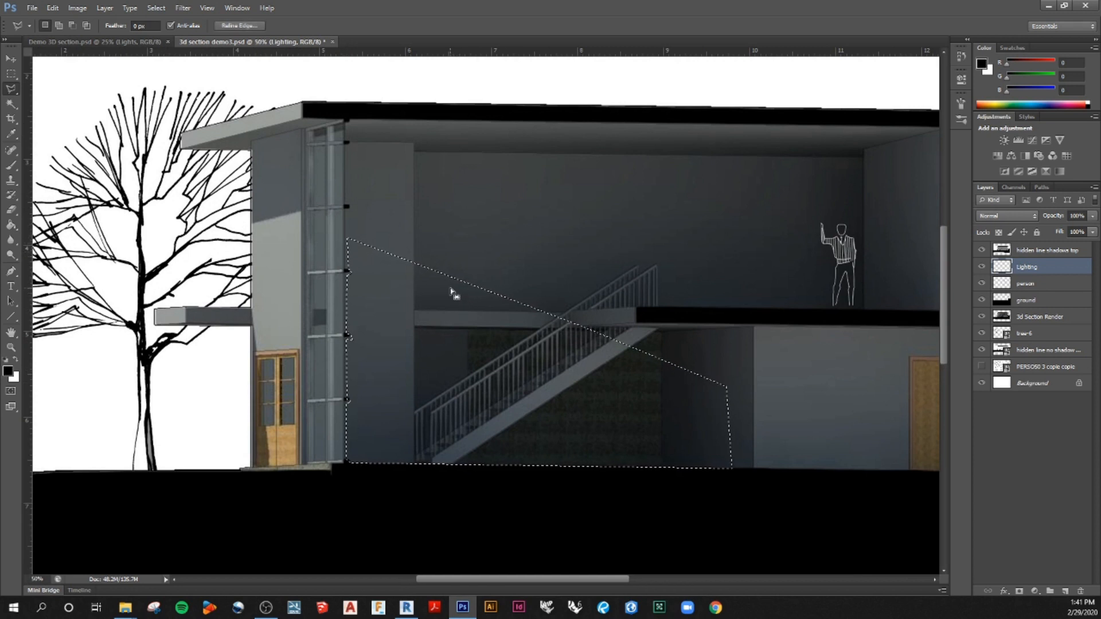
scroll(450, 287, "down", 1)
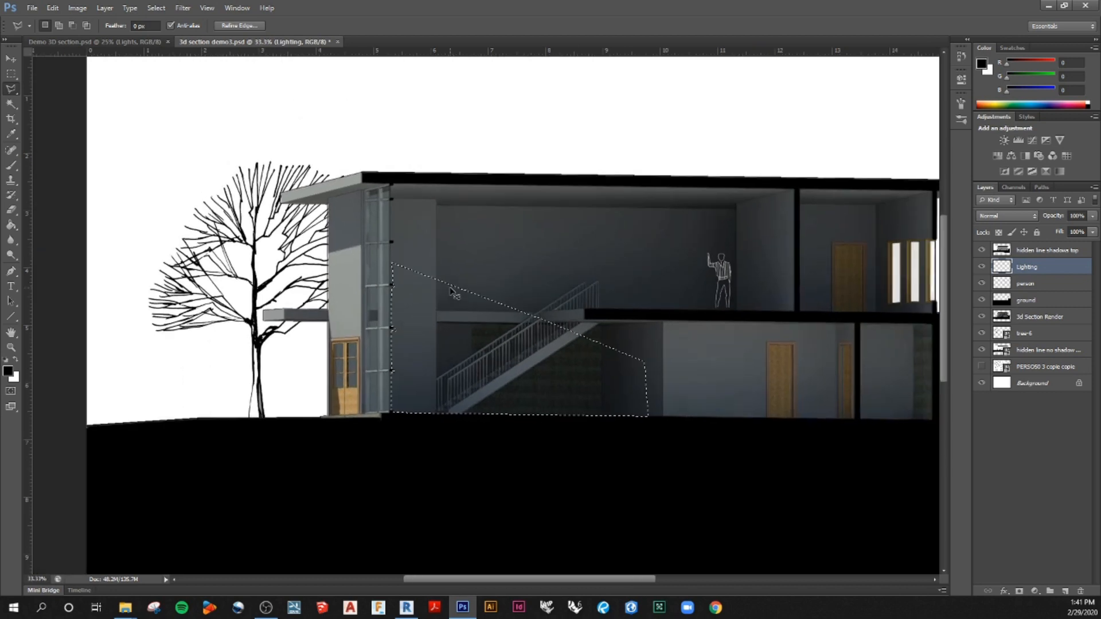
scroll(452, 292, "down", 1)
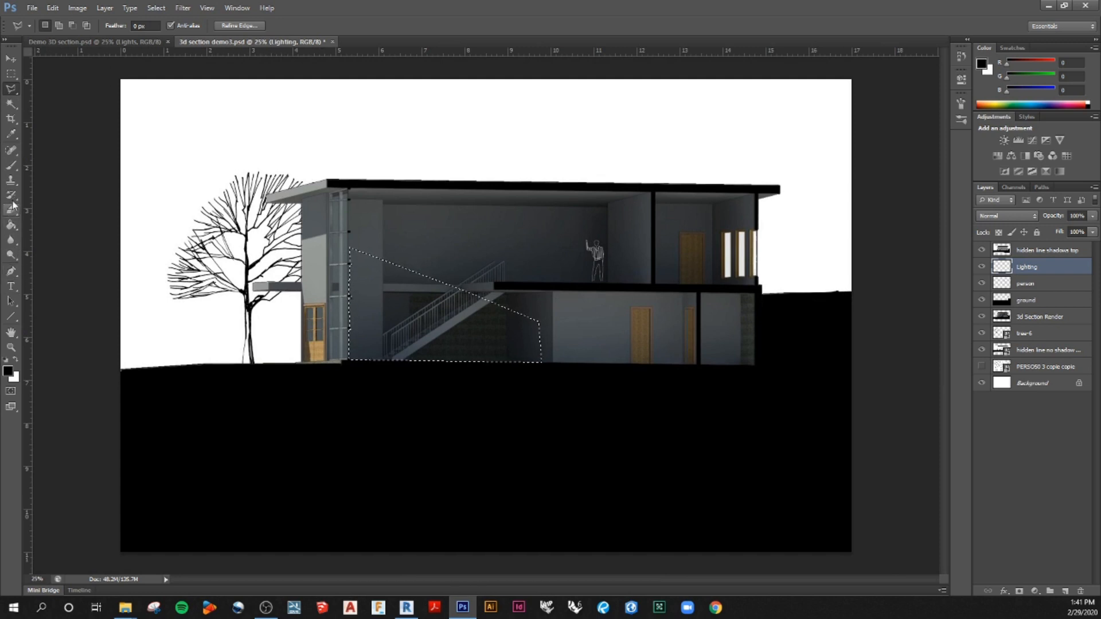
Set up a soft round 900 px Brush with white as foreground colour, and try a stroke inside the selection
left_click(11, 166)
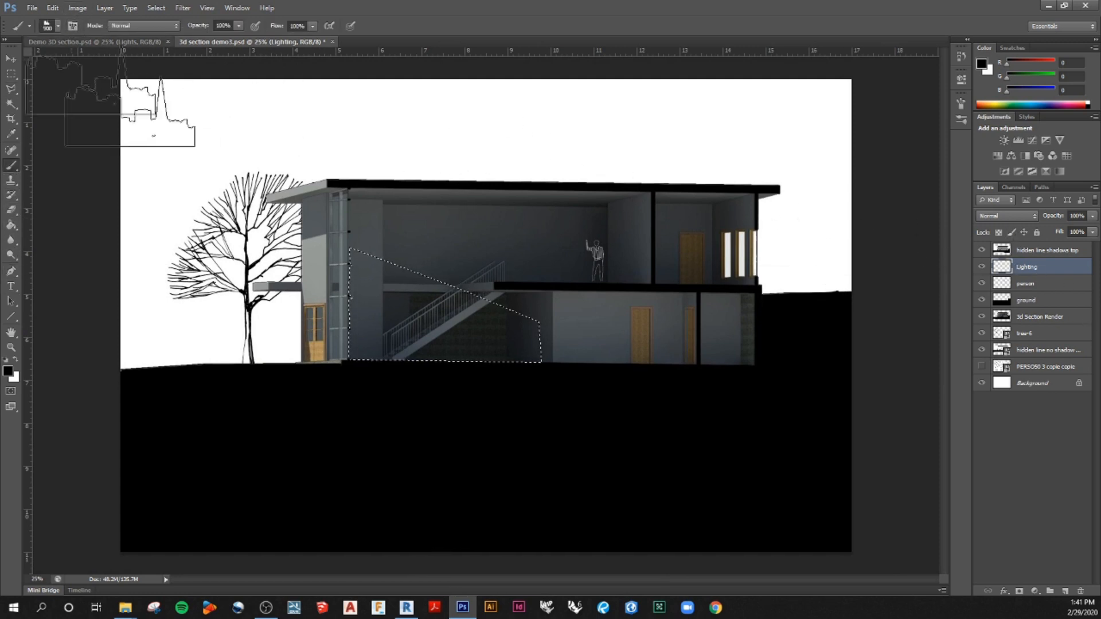
left_click(58, 26)
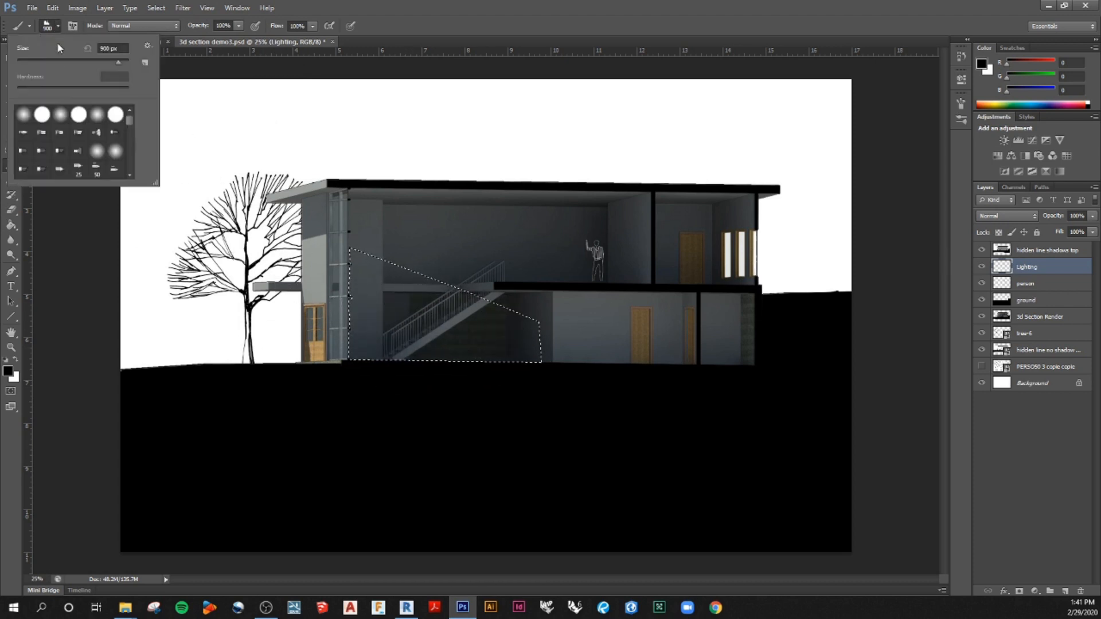
left_click(49, 27)
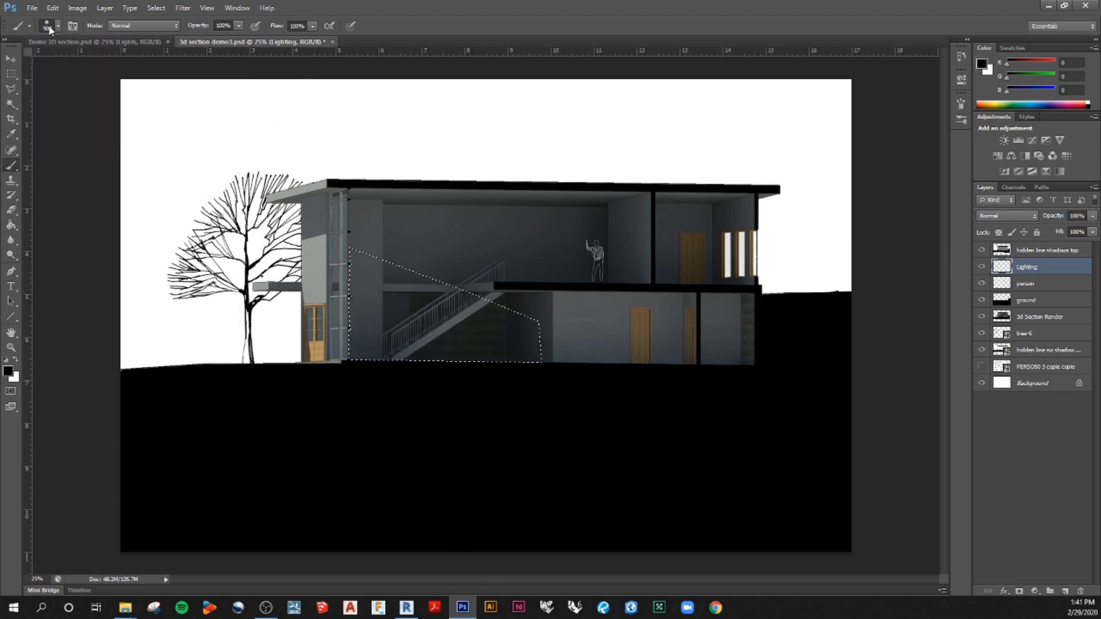
left_click(17, 358)
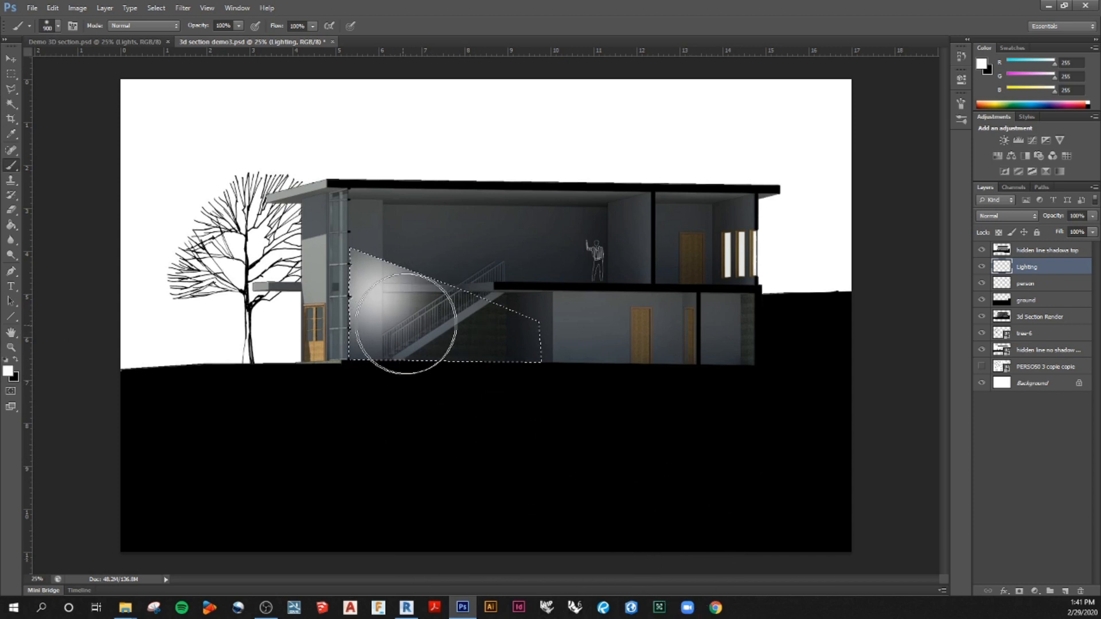
Undo the brush stroke, enlarge the brush to about 1800 px, and paint a soft white glow fading inward from the glass facade
left_click(53, 8)
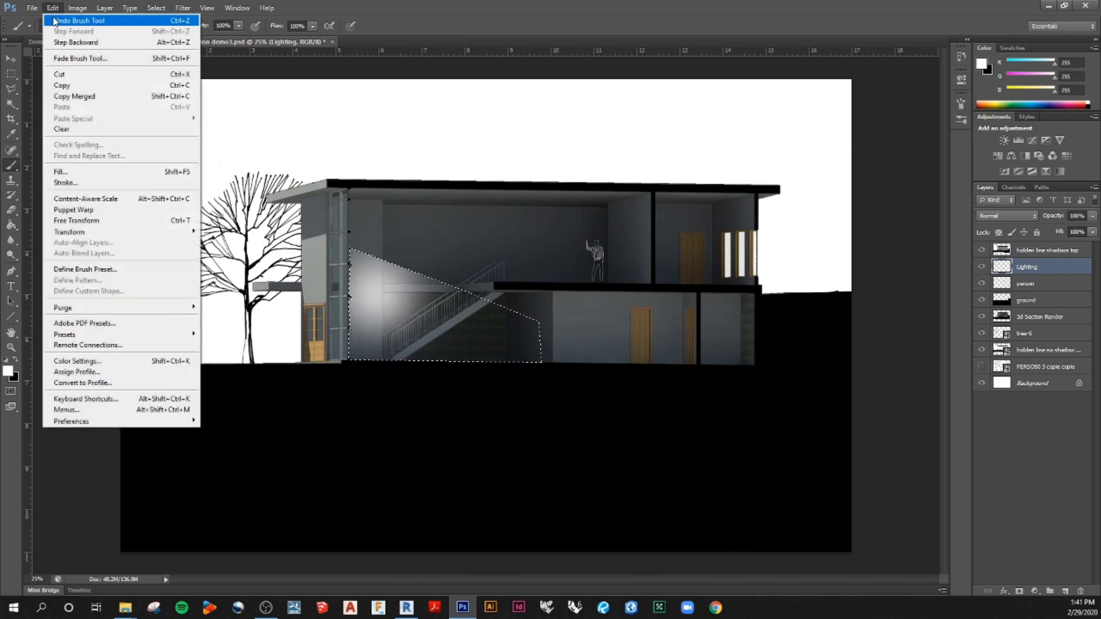
left_click(54, 21)
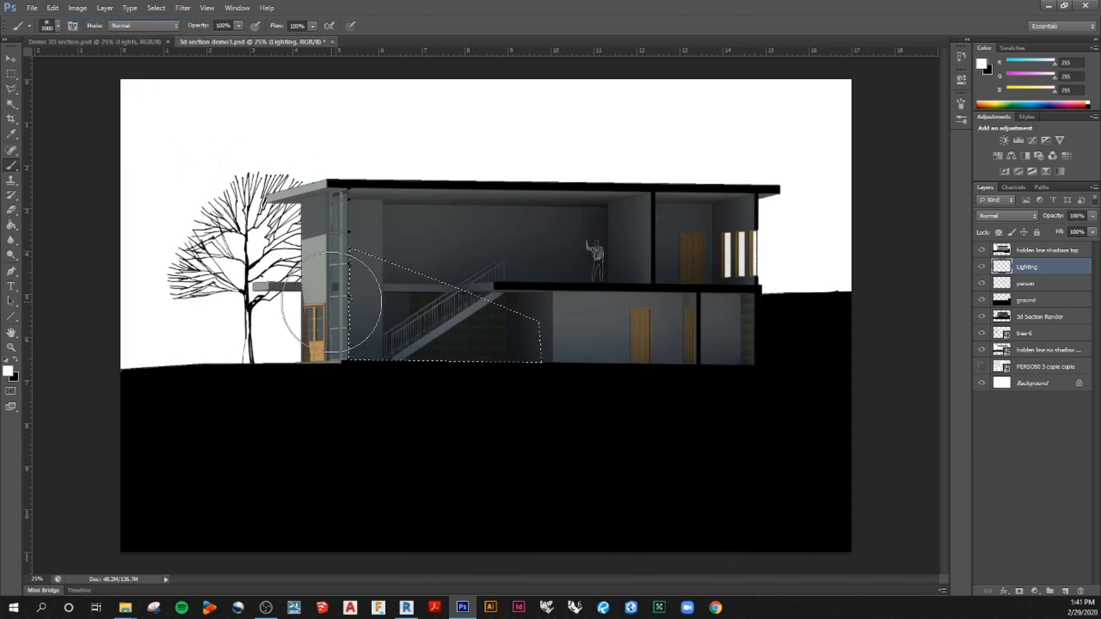
key("bracketright")
key("bracketright")
key("bracketright")
key("bracketright")
key("bracketright")
key("bracketright")
key("bracketright")
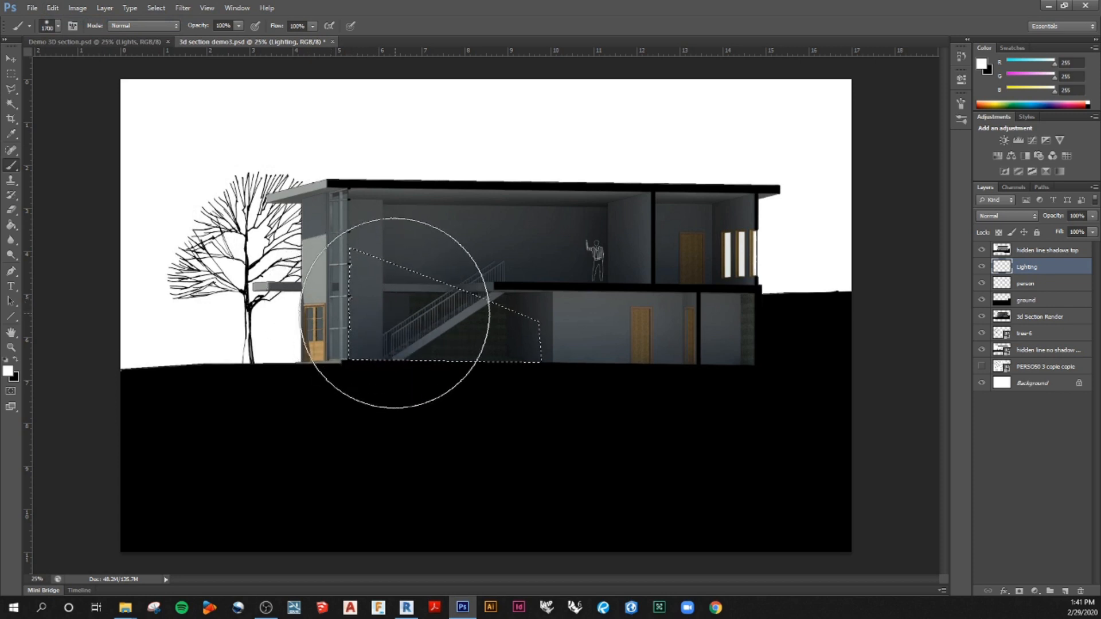
key("bracketright")
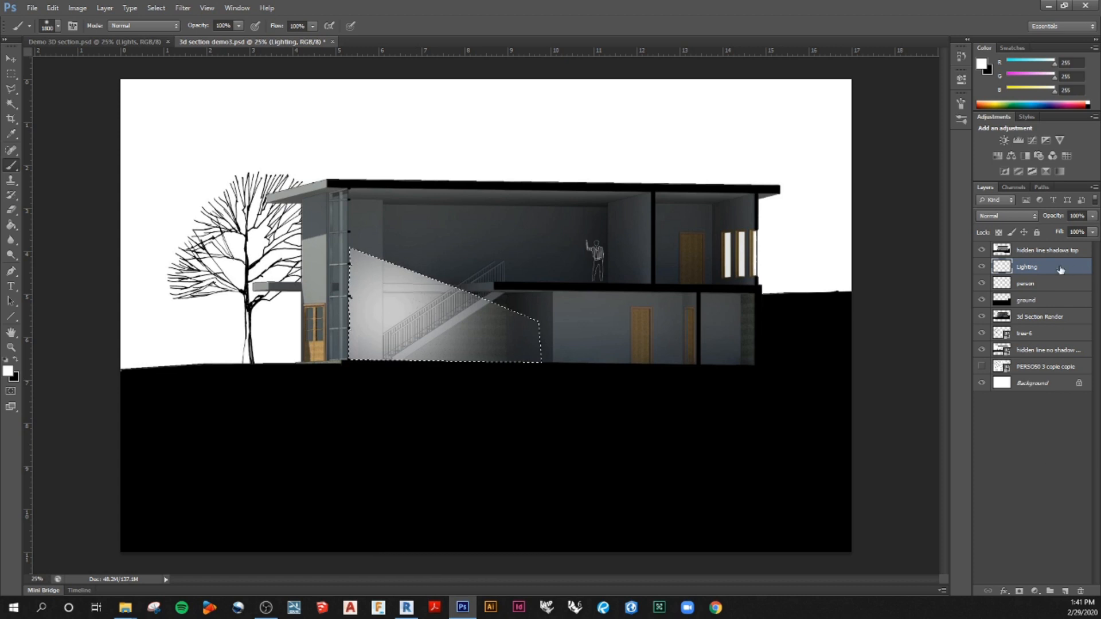
Set the Lighting layer's opacity to 30% and clear the selection
left_click(1077, 216)
type("30")
left_click(1062, 455)
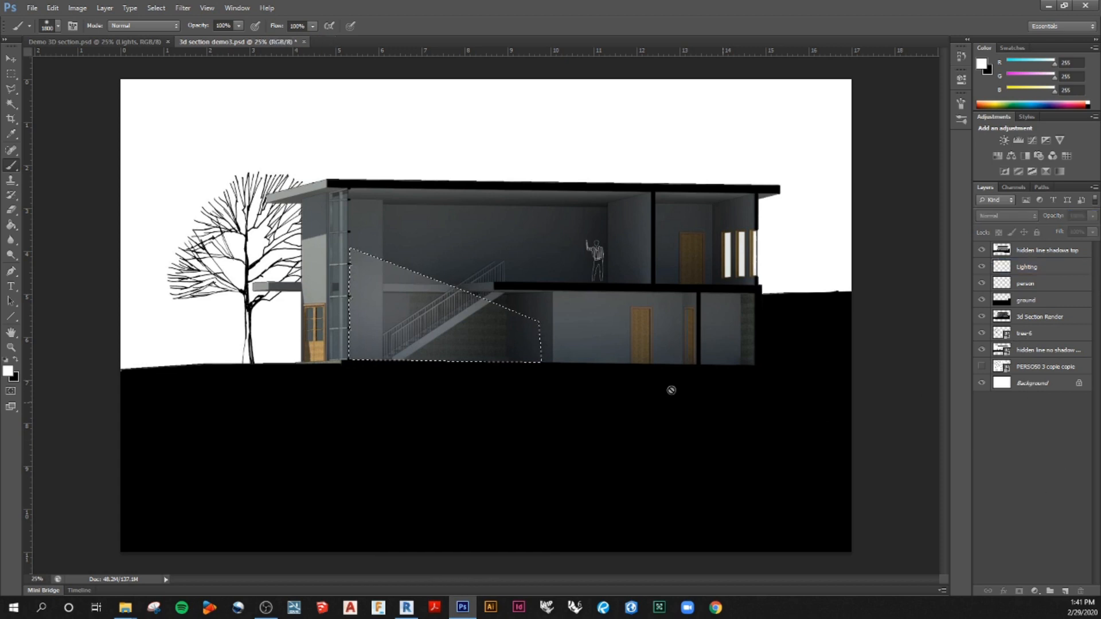
key("ctrl+d")
Rename the Lighting layer Sunlight and save the document
left_click(1047, 274)
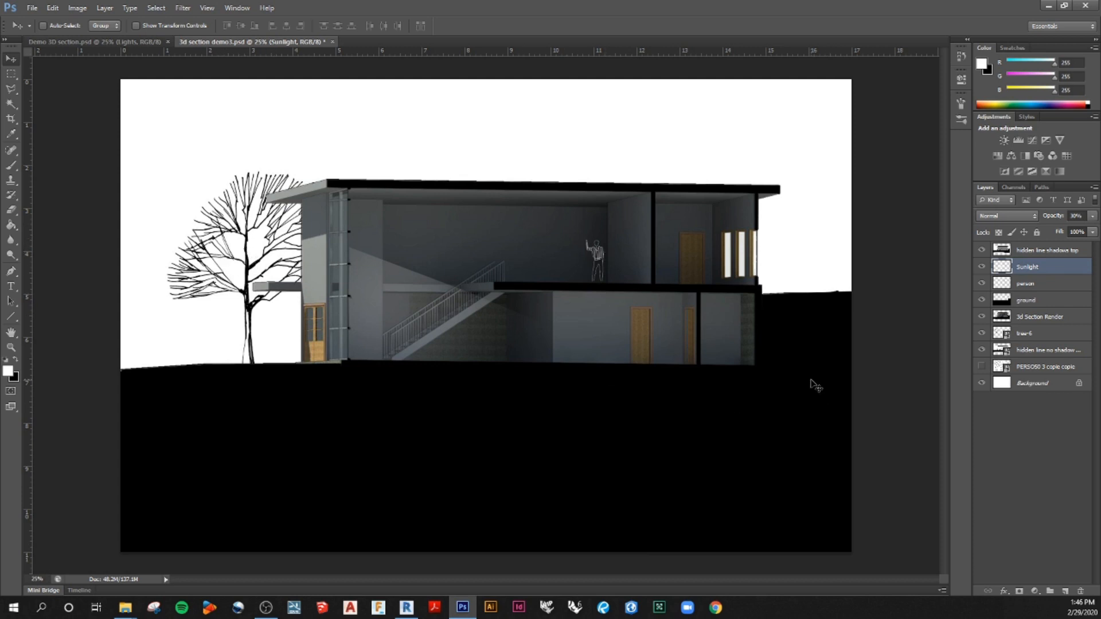
left_click(35, 8)
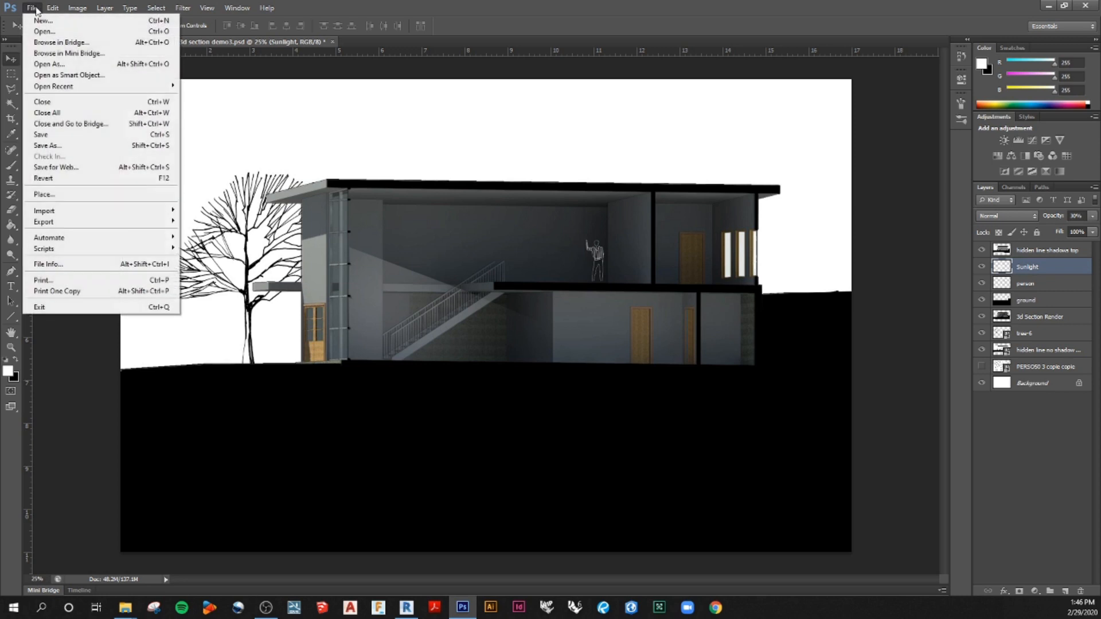
left_click(43, 134)
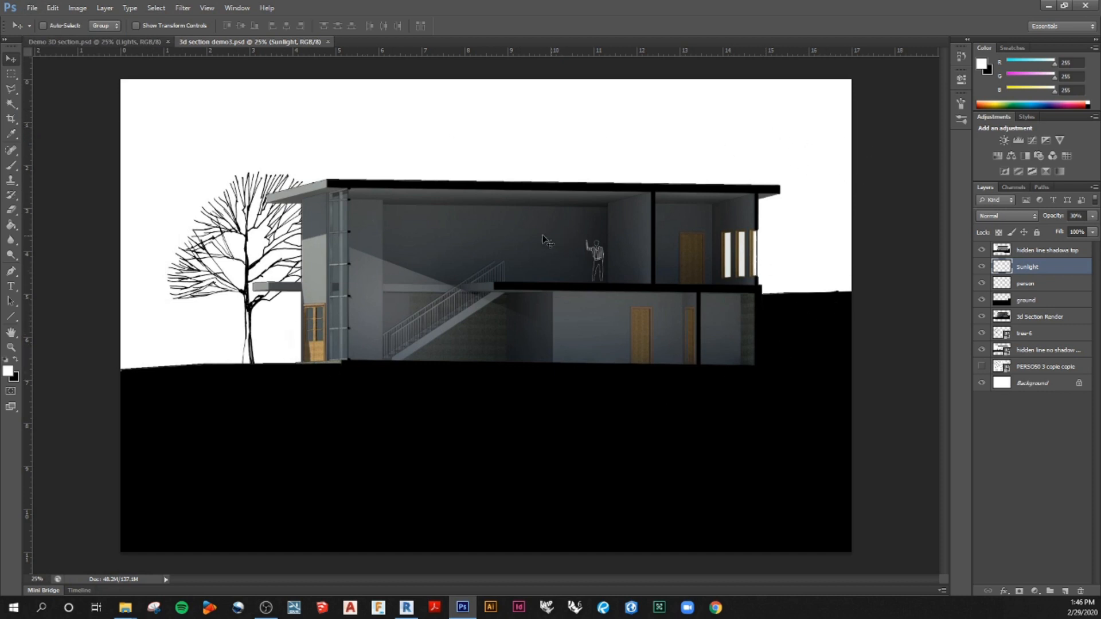
Save the document as the Photoshop PDF 3d section demo3.pdf in the 3D Section Rendering Demo folder, without layers
left_click(26, 8)
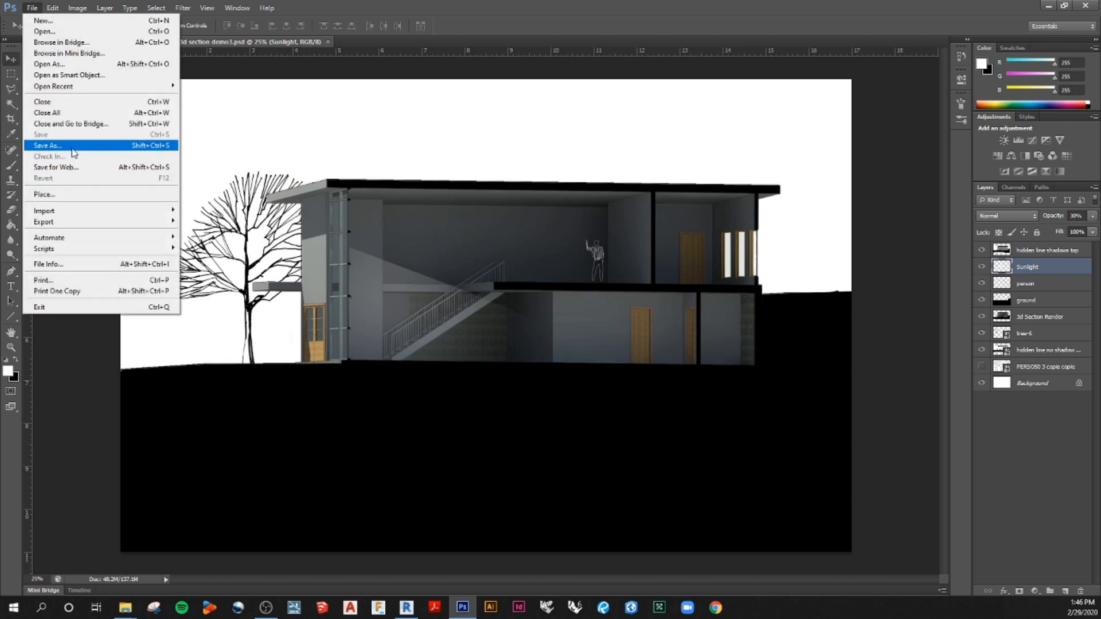
left_click(73, 148)
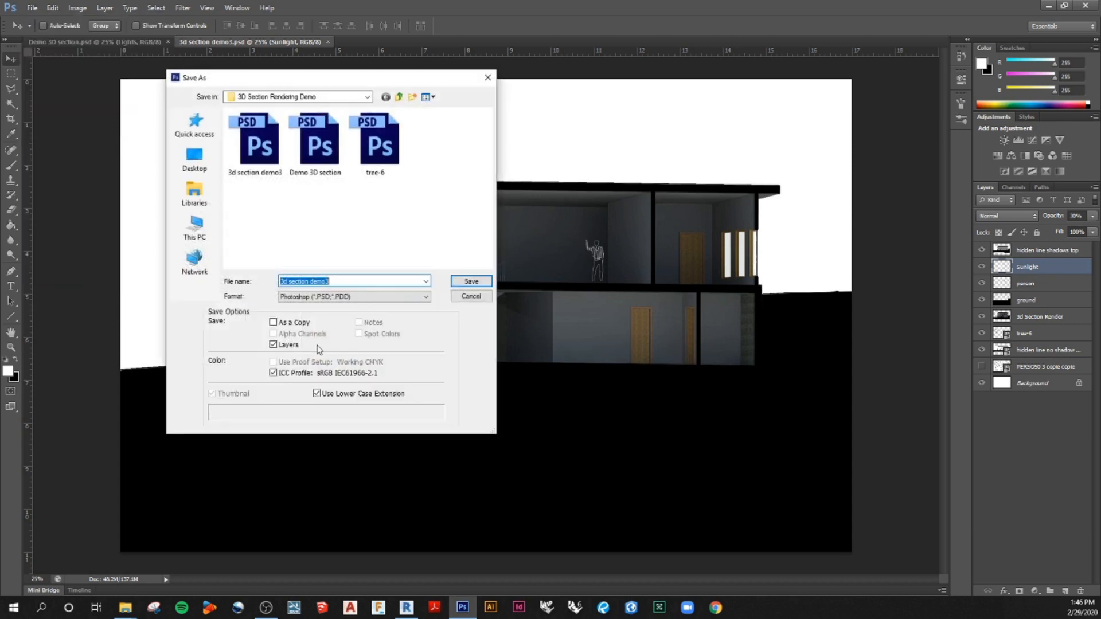
left_click(324, 298)
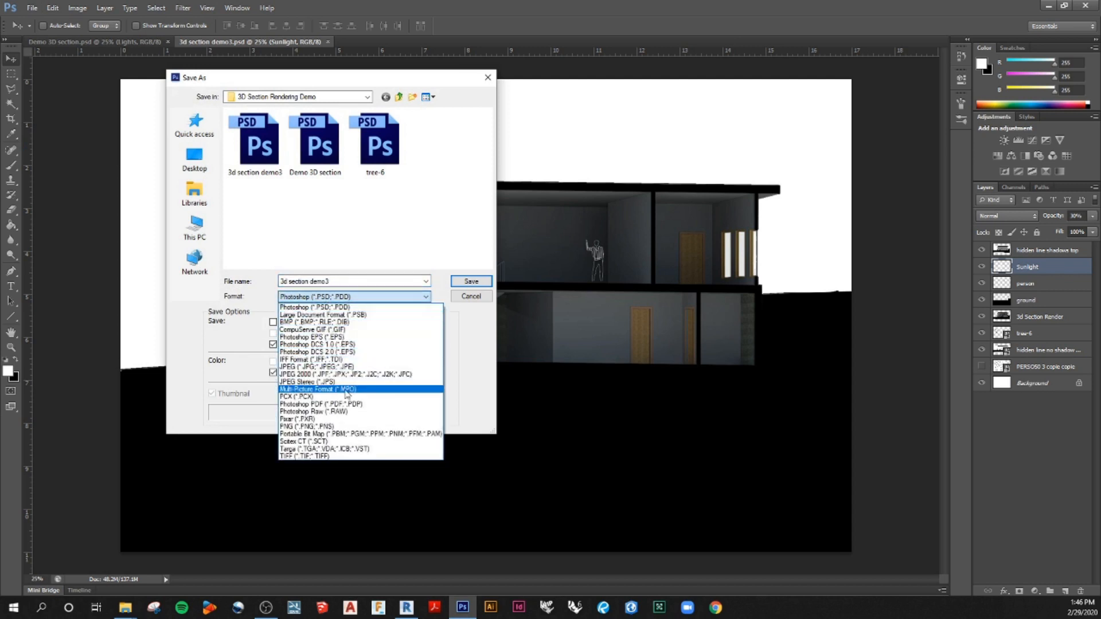
left_click(343, 405)
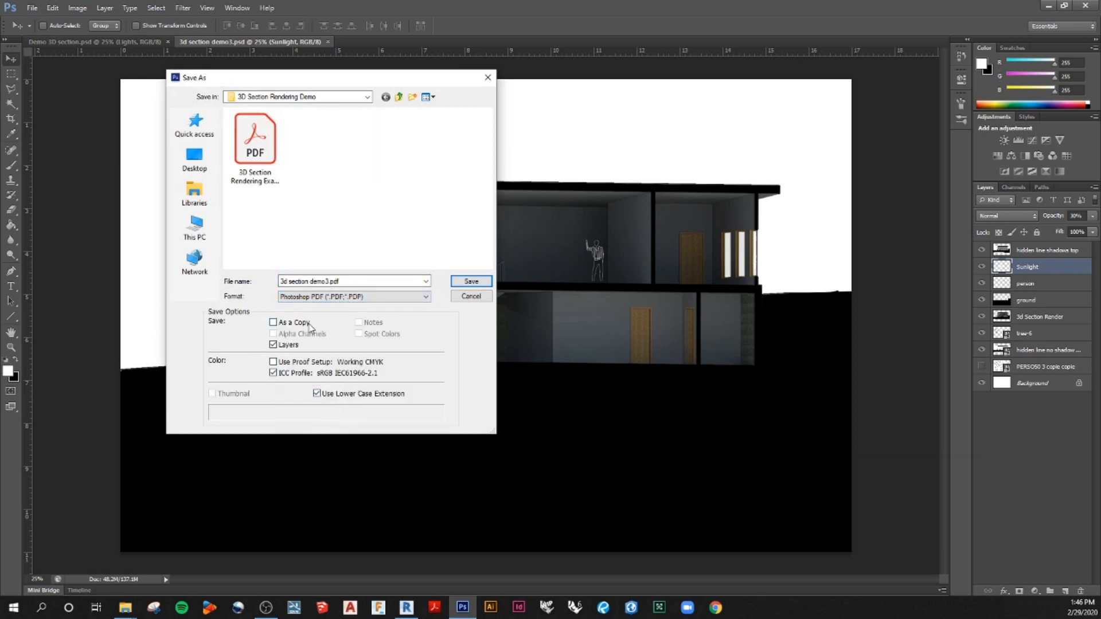
left_click(344, 281)
left_click(345, 281)
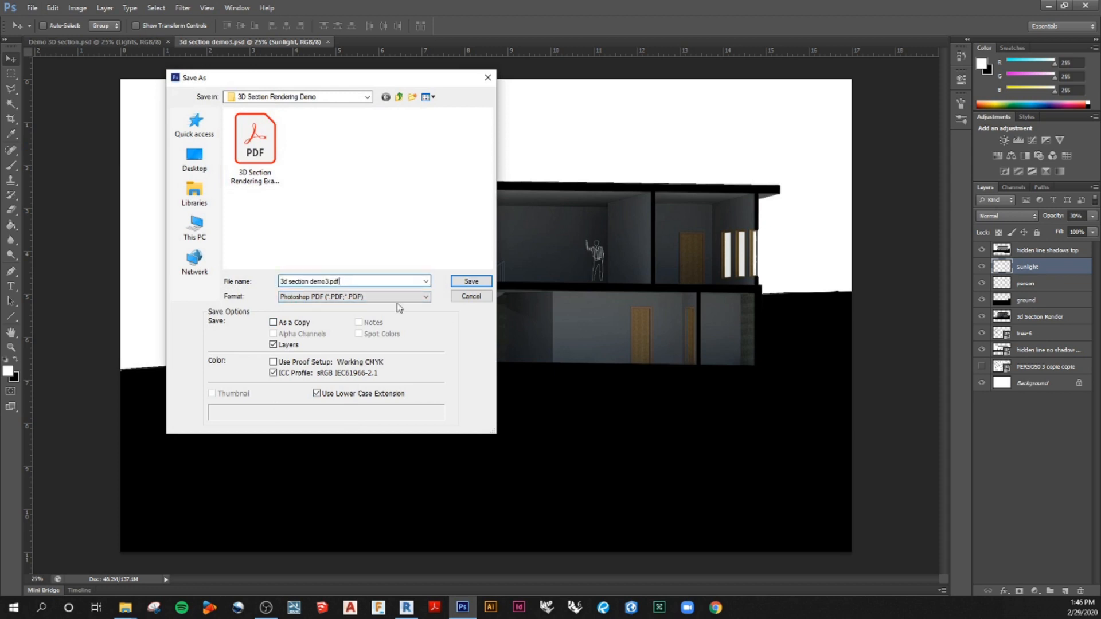
left_click(274, 346)
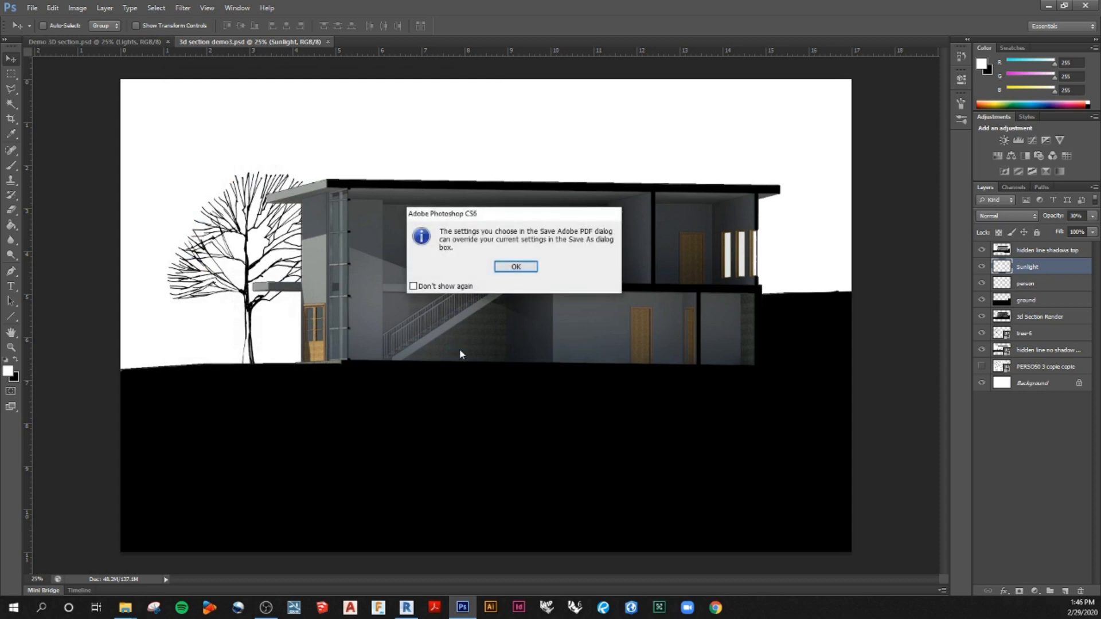
left_click(531, 266)
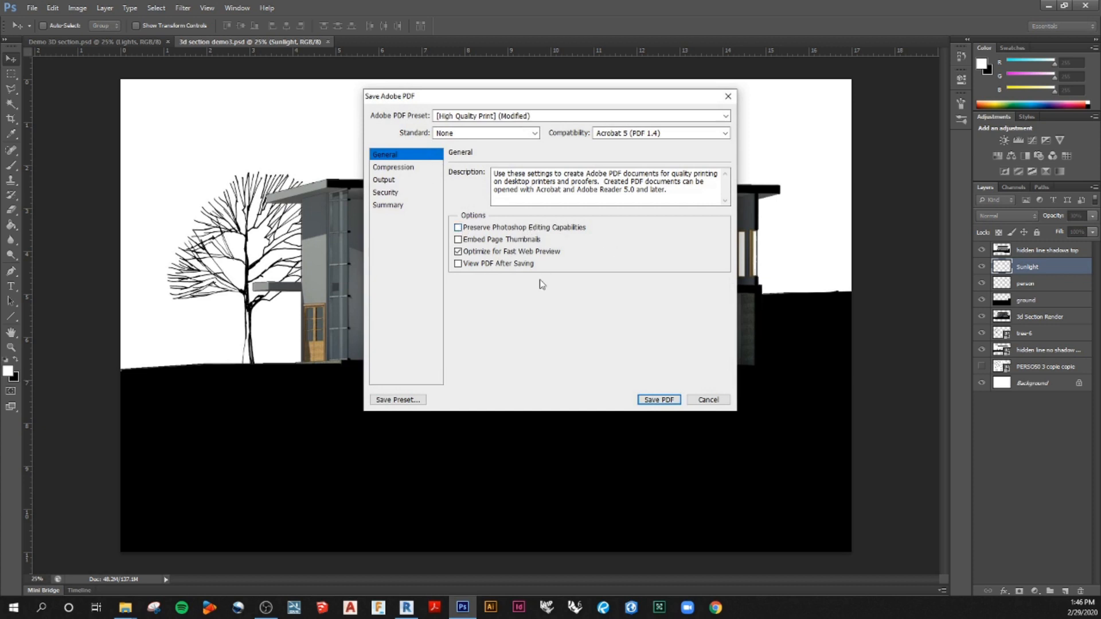
left_click(659, 400)
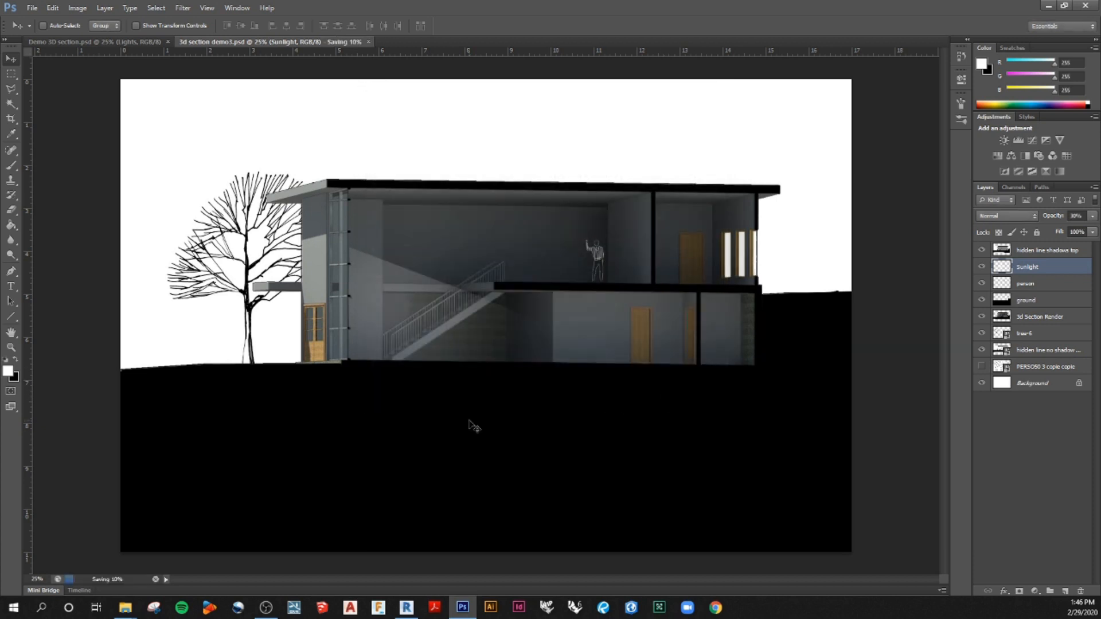